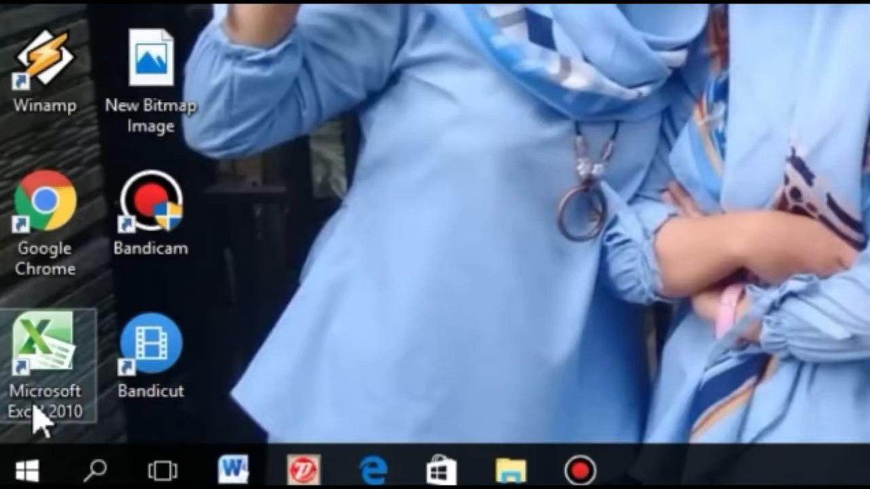
Open Microsoft Excel 2010 and insert the picture IMG-20200609-WA0005 from the Pictures folder into Sheet1, closing the activation notice.
double_click(35, 407)
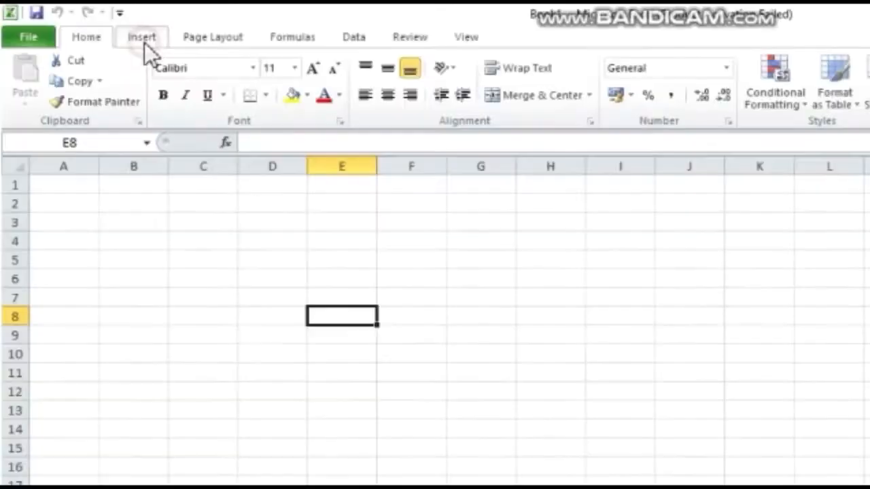
click(92, 28)
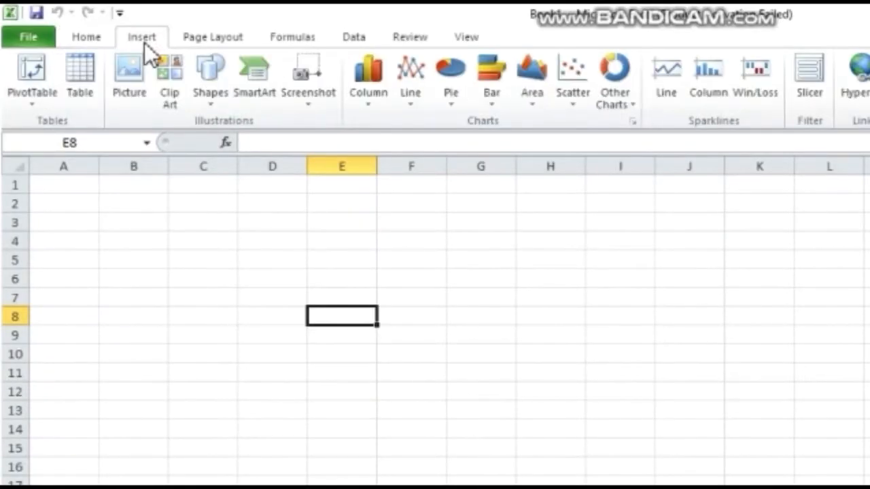
click(120, 86)
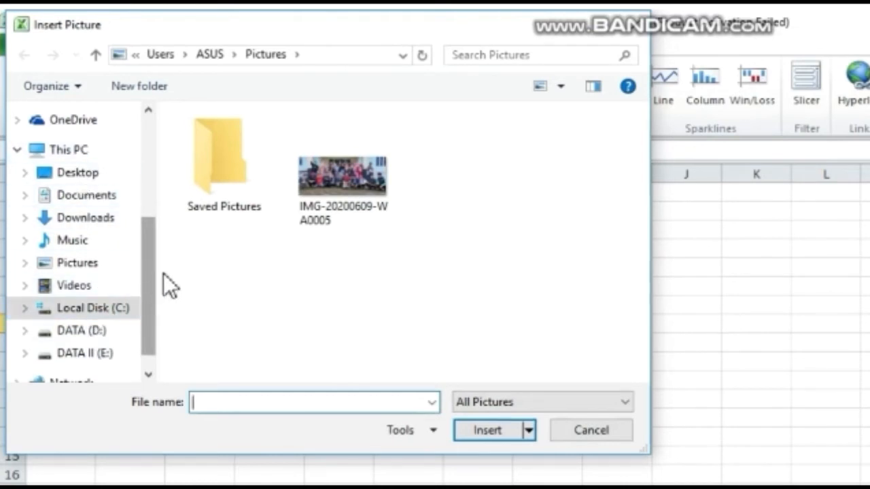
click(313, 208)
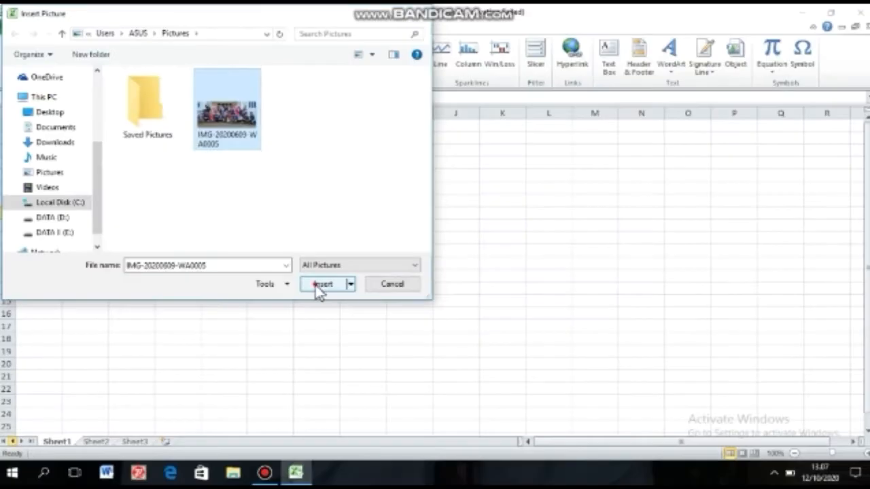
click(480, 426)
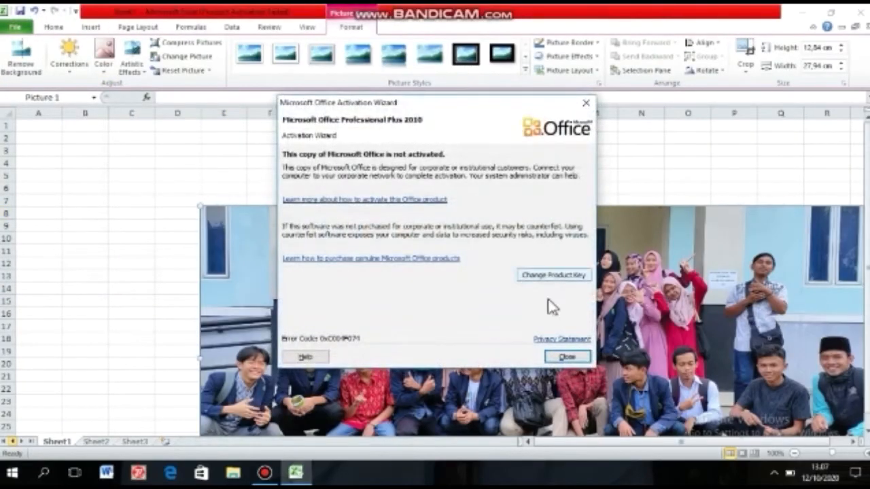
click(567, 357)
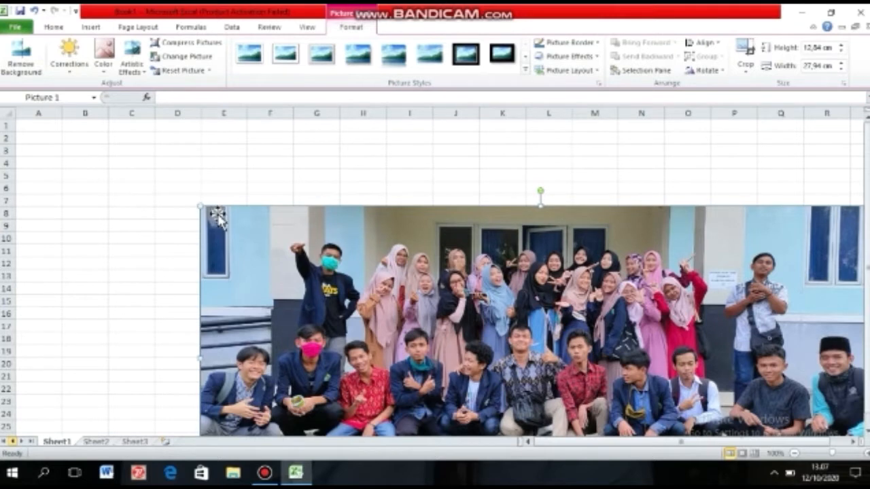
Shrink the inserted picture to about 8 cm high by 17.25 cm wide and place it over roughly columns C to L, rows 5 to 20.
drag(195, 204, 430, 325)
drag(493, 335, 186, 187)
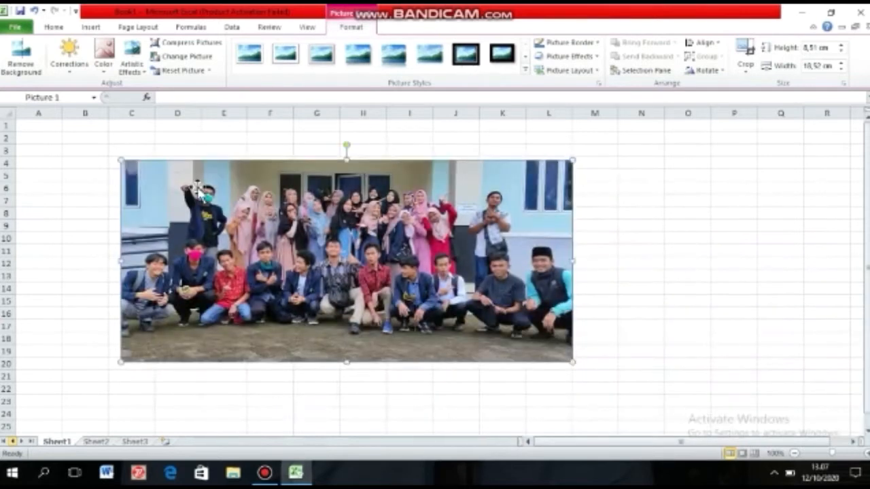
drag(571, 170, 541, 182)
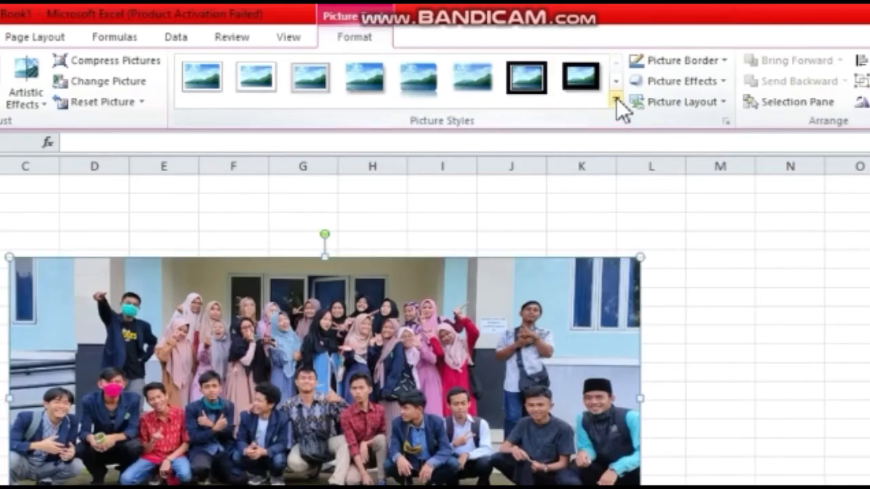
Apply the black double-frame picture style to the group photo and deselect it.
click(617, 99)
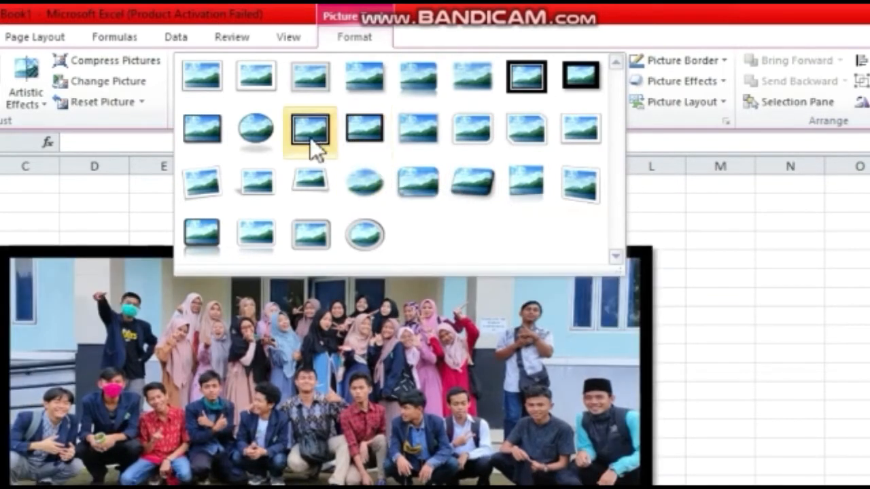
click(527, 80)
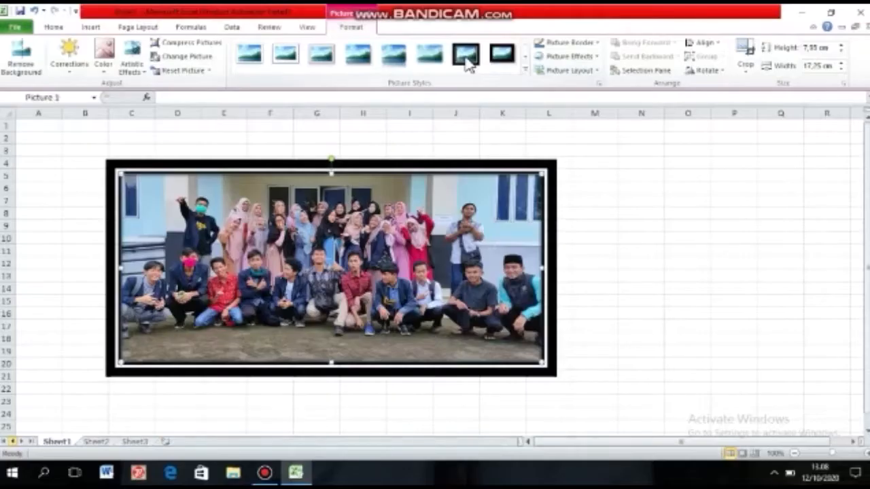
click(596, 192)
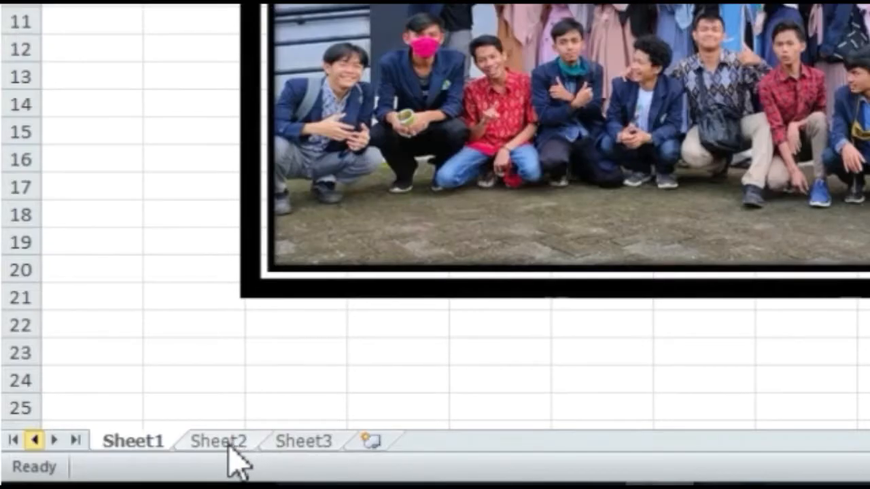
Switch to Sheet2 and enter the title "JUMLAH TABUNGAN MAHASISWA" in cell A1.
click(229, 450)
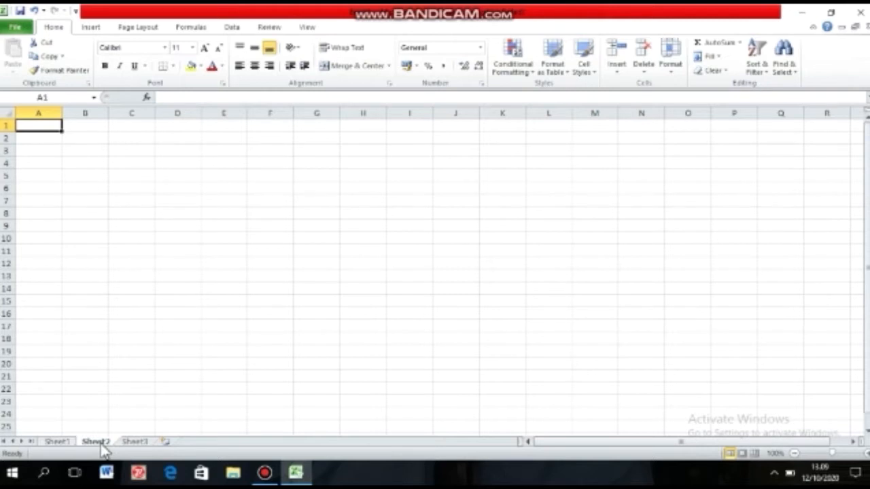
text(j)
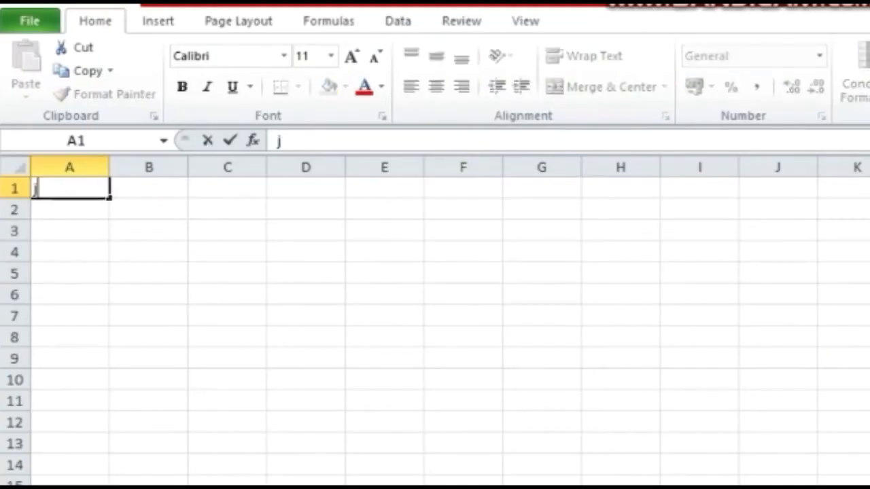
key(BackSpace)
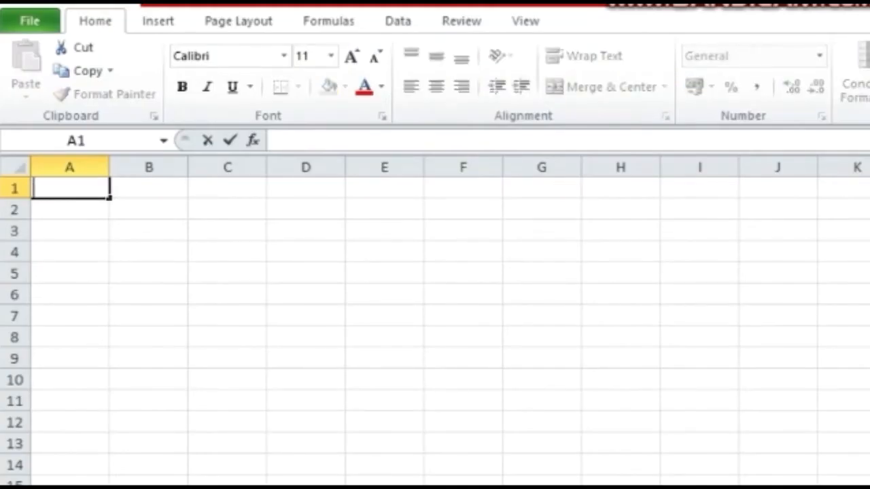
text(JUMLH)
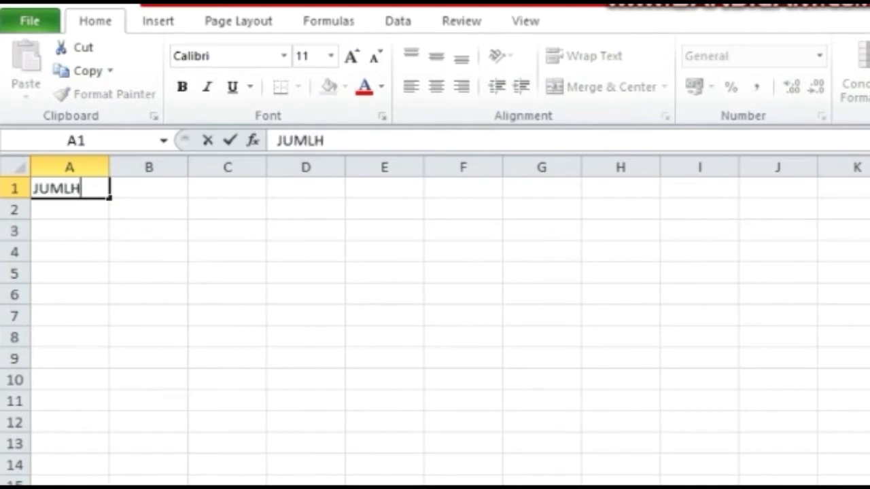
key(BackSpace)
text(AH TAB)
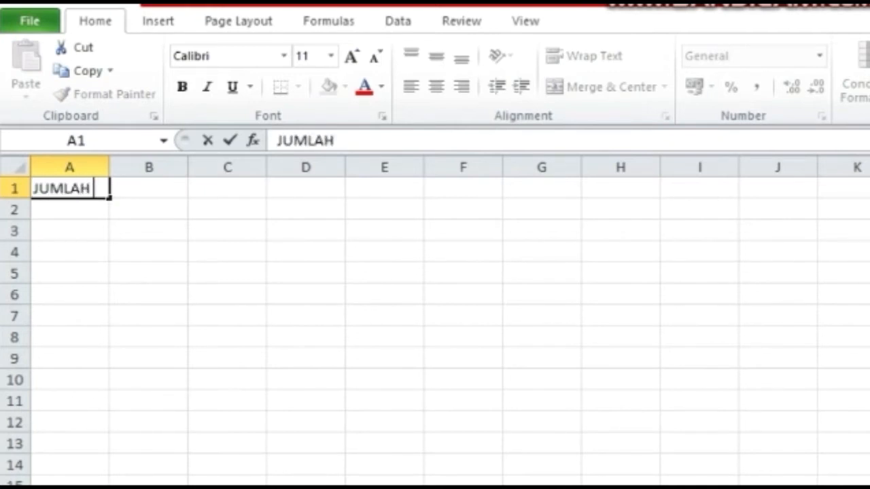
text(UNGAN )
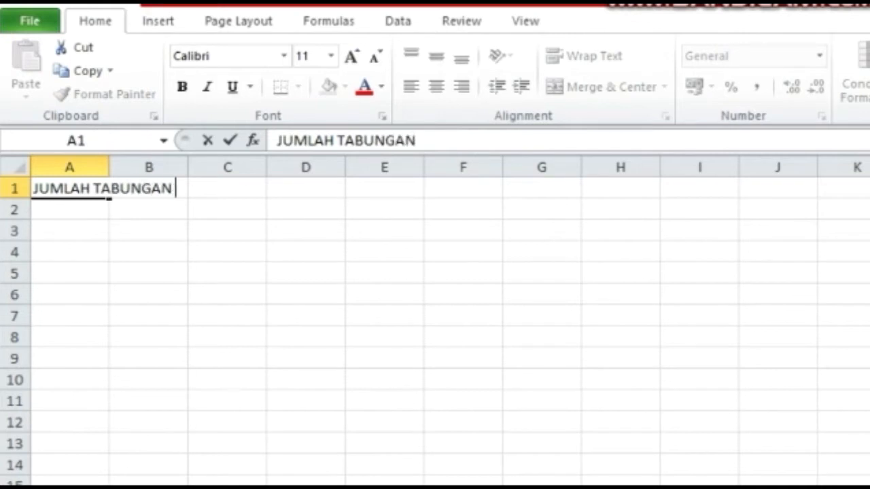
text(MAHASI)
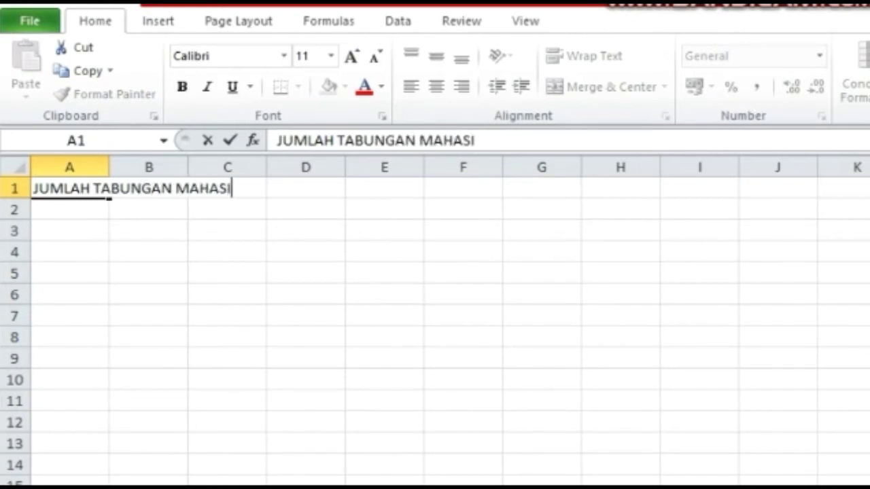
text(SWA)
key(Return)
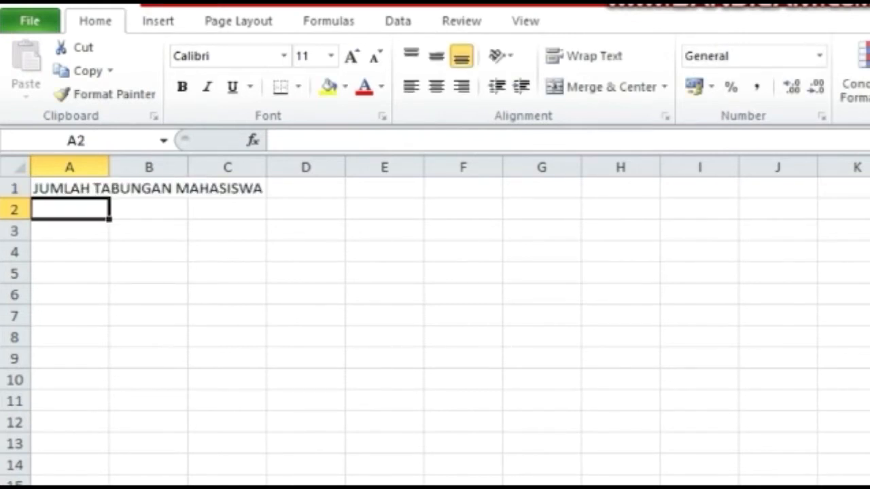
Enter the subtitle "PRODI PAI-3A" in cell A2.
text(P)
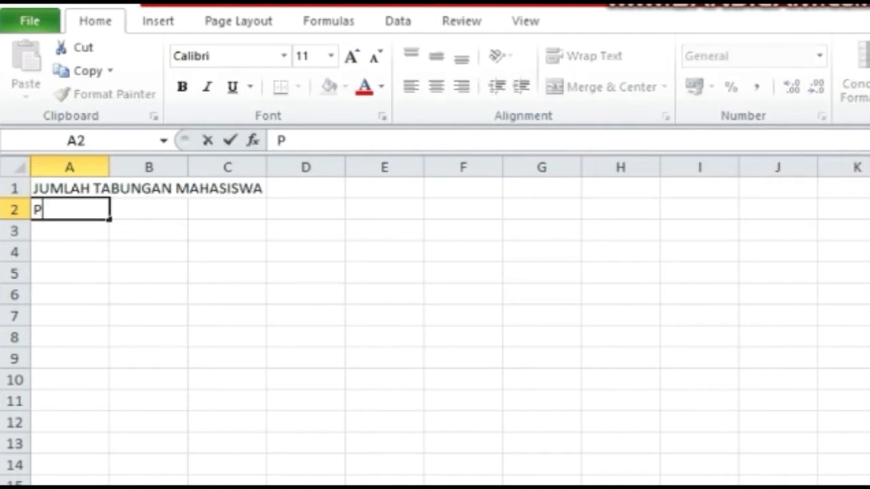
text(RODI P)
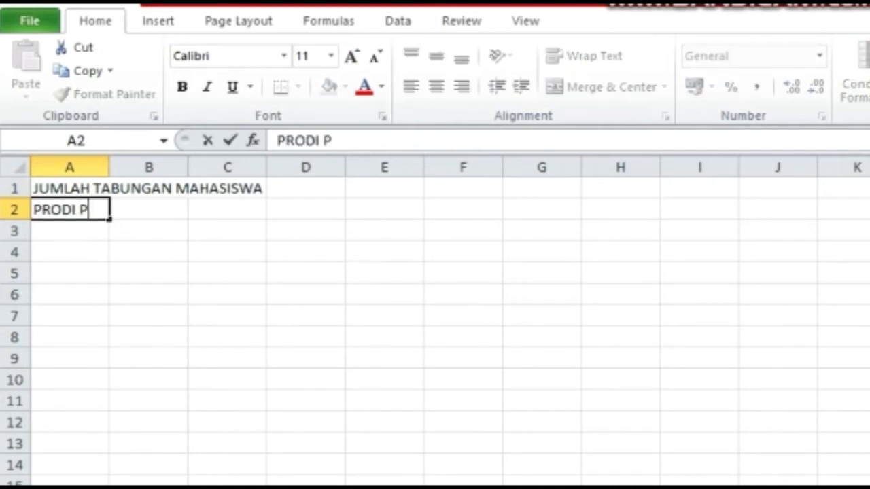
text(AI-3A)
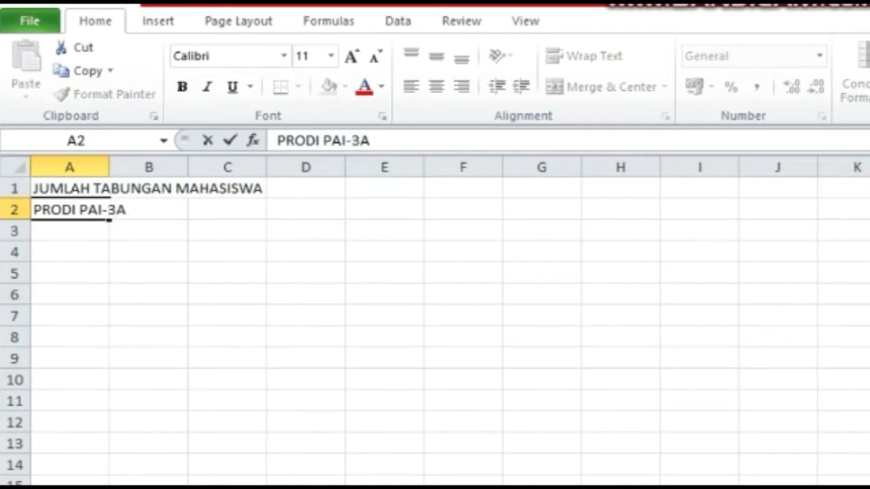
key(Return)
key(Return)
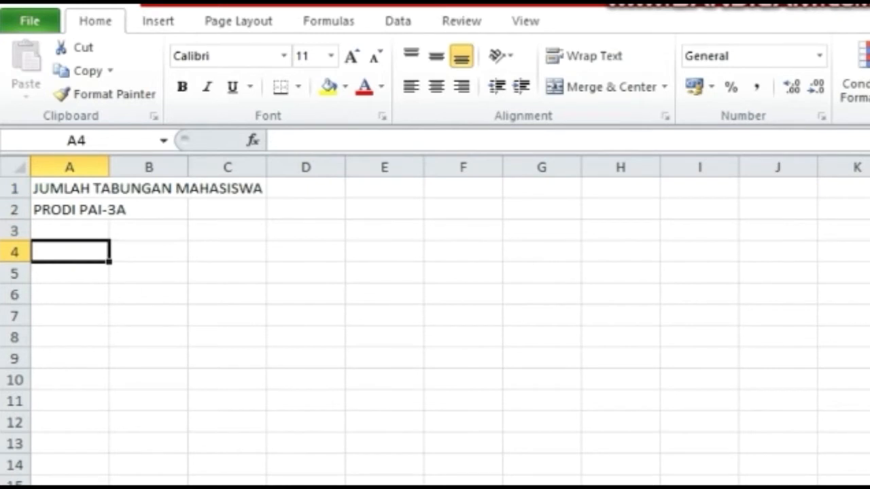
Enter the column headings NO, NAMA and JUMLAH in cells A4 to C4.
text(NO)
key(Tab)
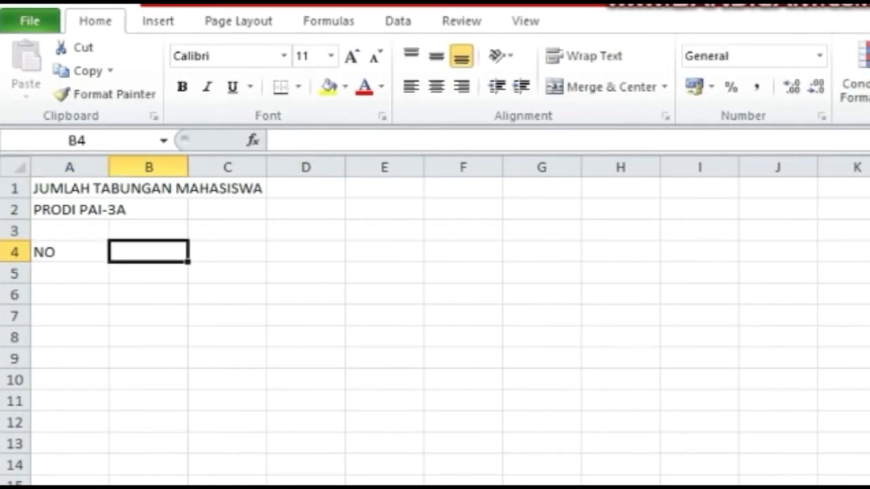
text(NAMA)
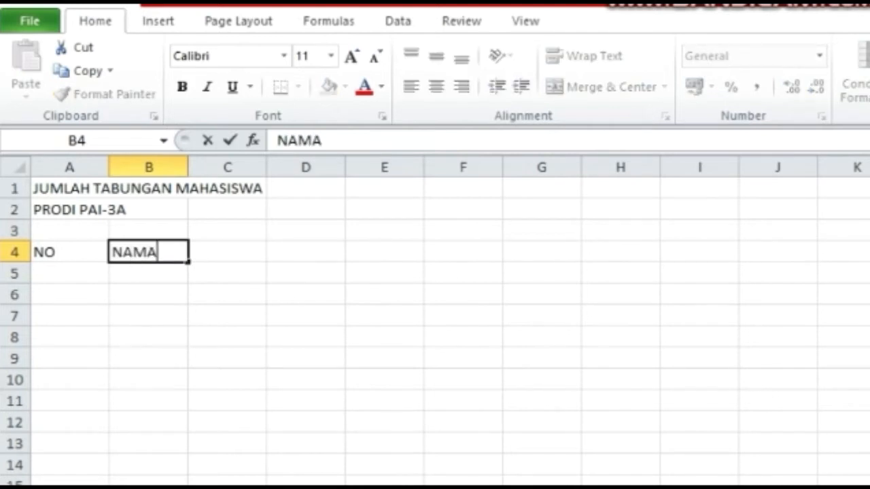
key(Tab)
text(JU)
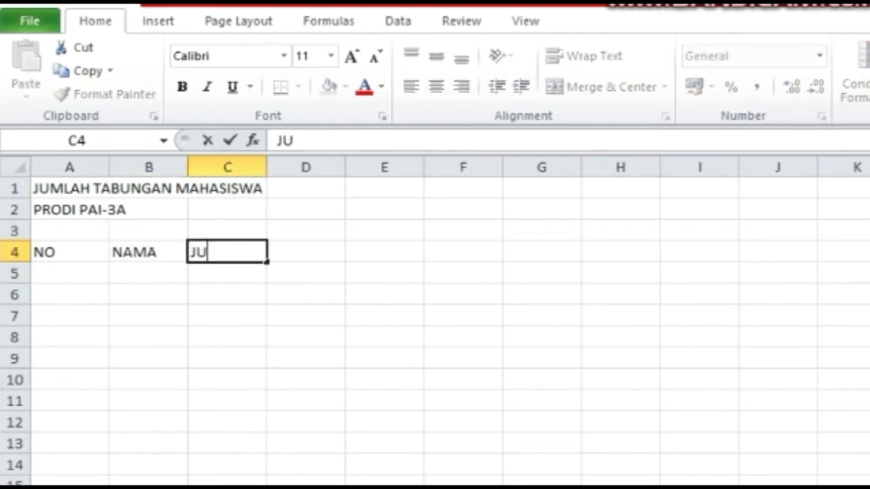
text(MLAH)
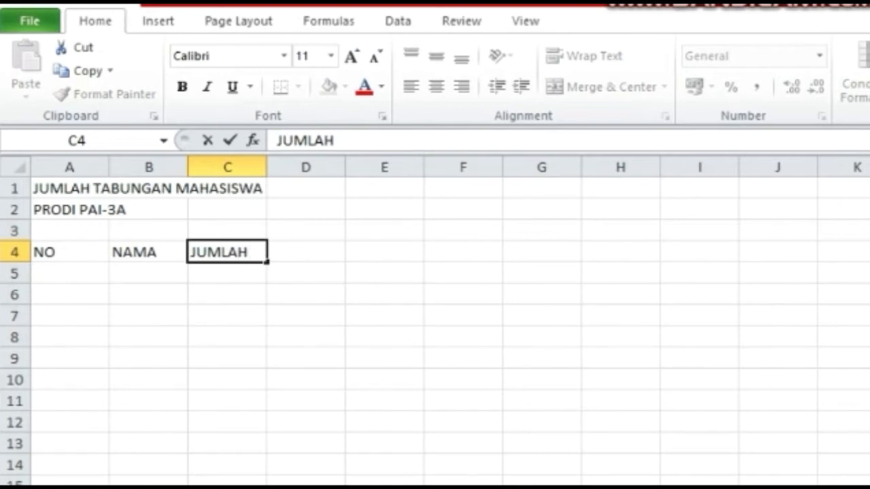
Number the rows 1 to 10 in A5:A14 by entering 1 and 2 and filling the series down.
click(99, 280)
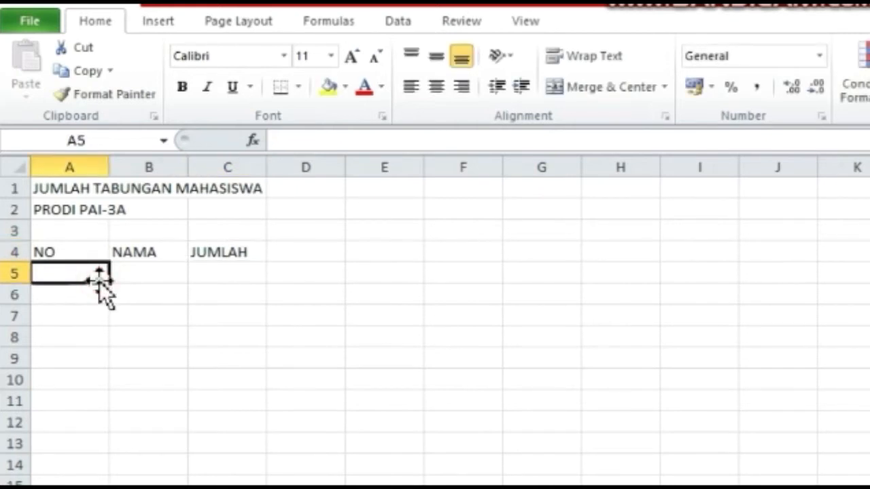
text(1)
key(Return)
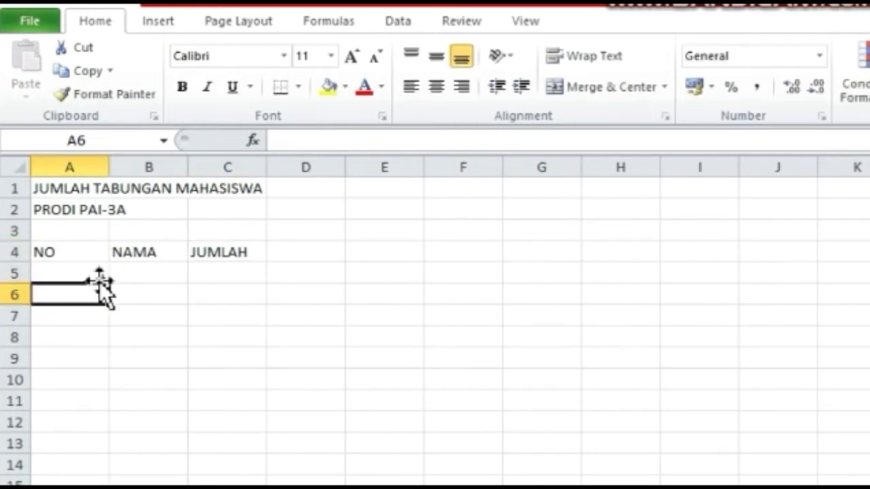
text(2)
key(Return)
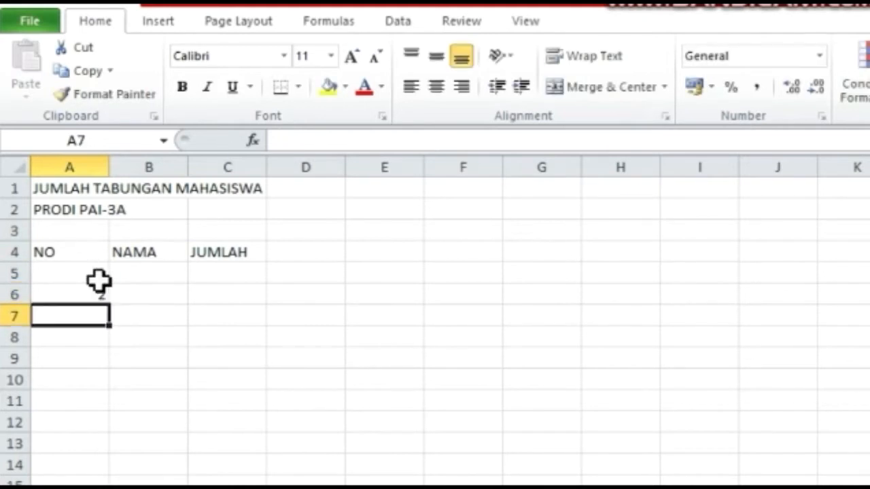
click(90, 276)
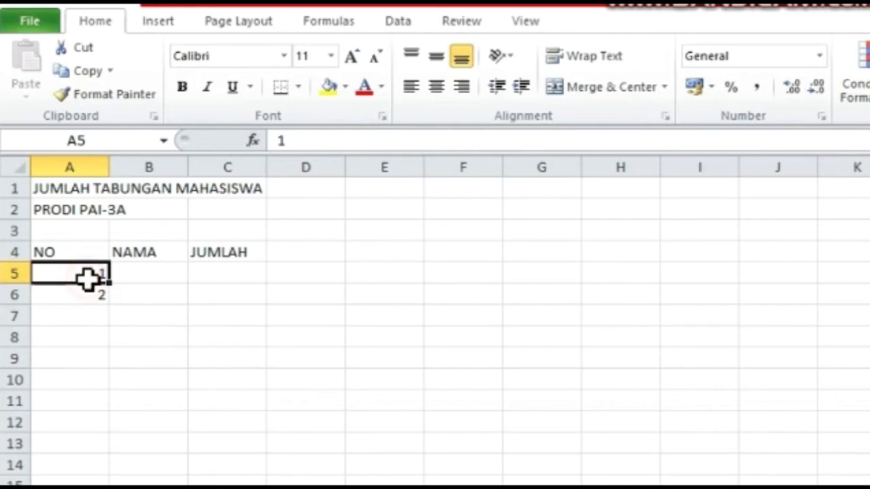
drag(87, 277, 89, 288)
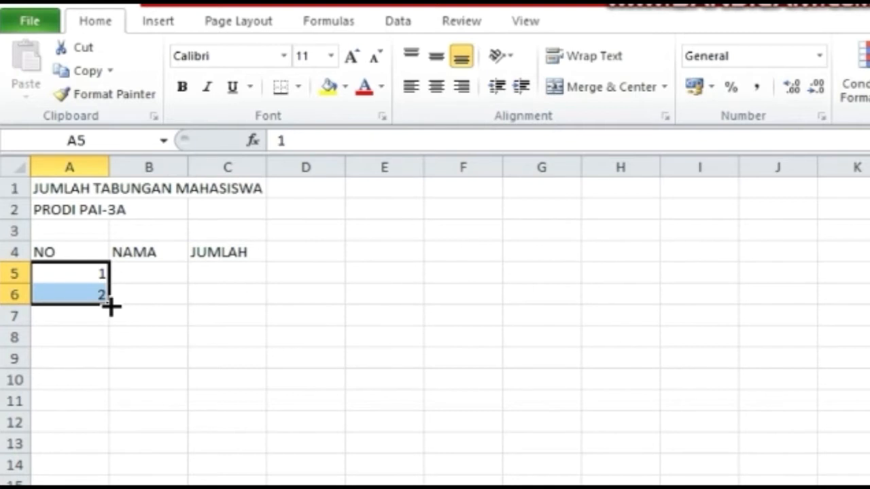
drag(109, 303, 111, 472)
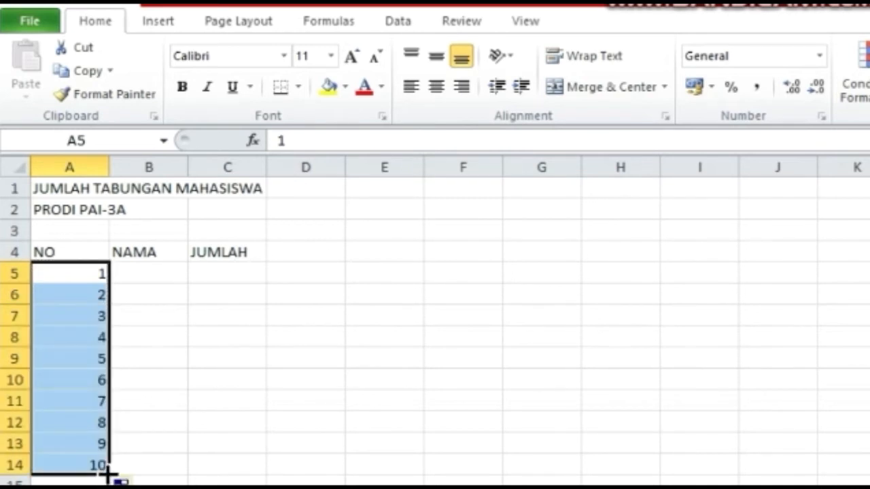
Enter the names of the first five students in cells B5 to B9 under the NAMA heading.
click(160, 272)
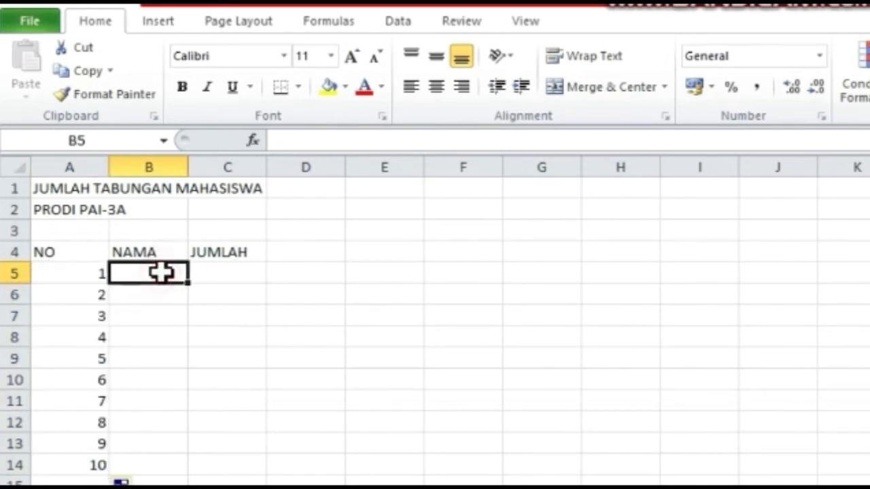
text(FITRI)
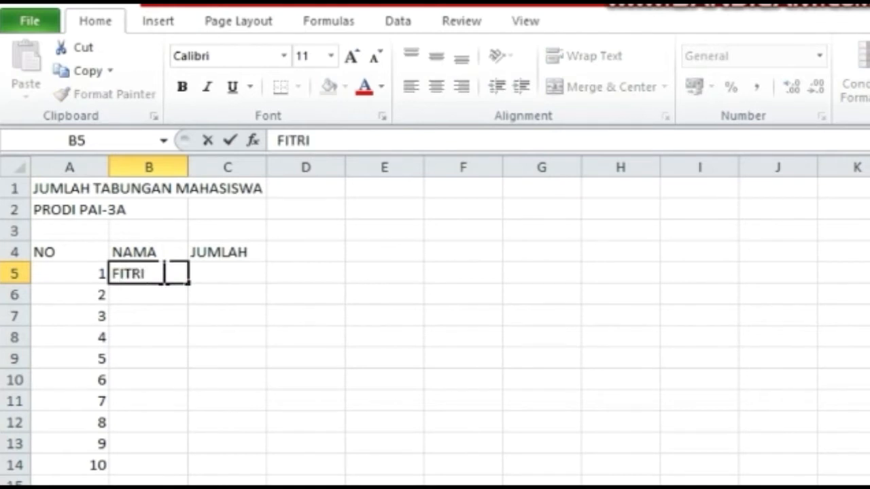
key(Return)
text(CICI)
key(Return)
text(AZKIYAH)
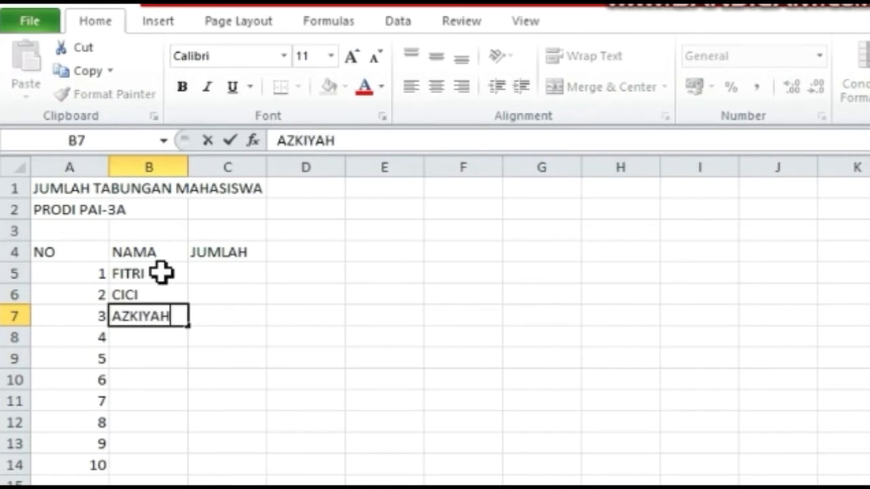
key(BackSpace)
key(Return)
text(ELIS)
key(Return)
text(AYU)
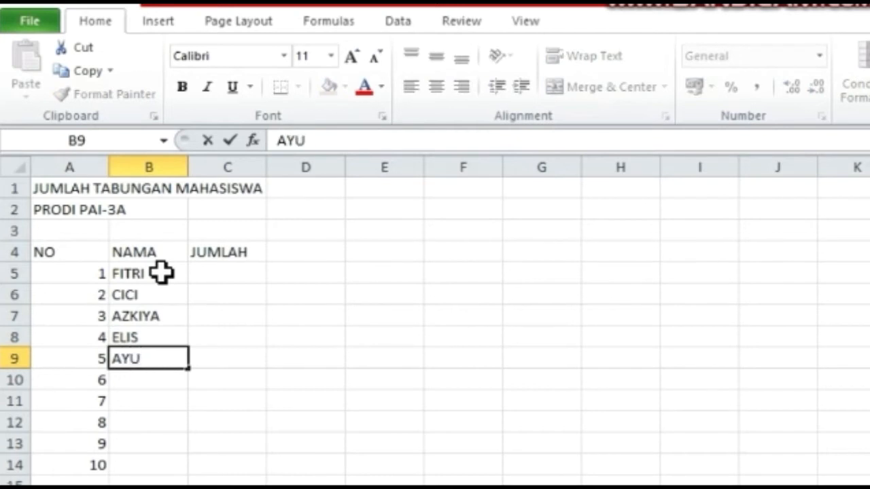
key(Return)
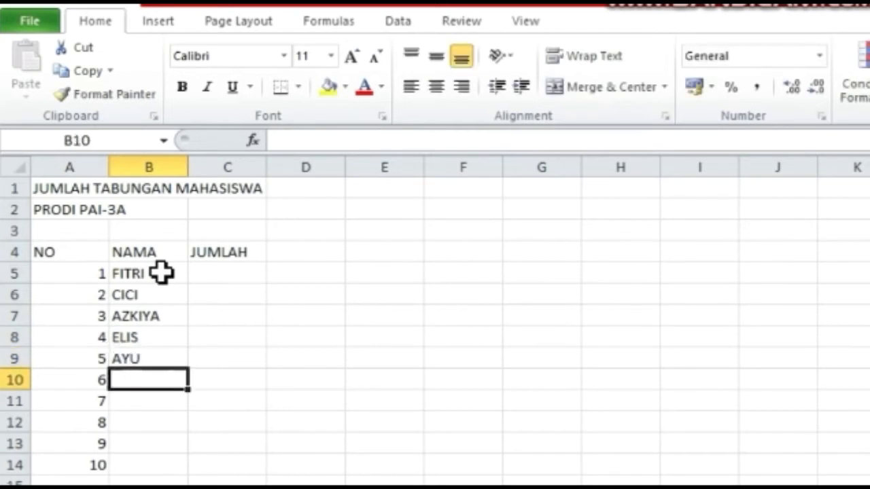
Enter the names of the remaining five students in cells B10 to B14.
text(EKA)
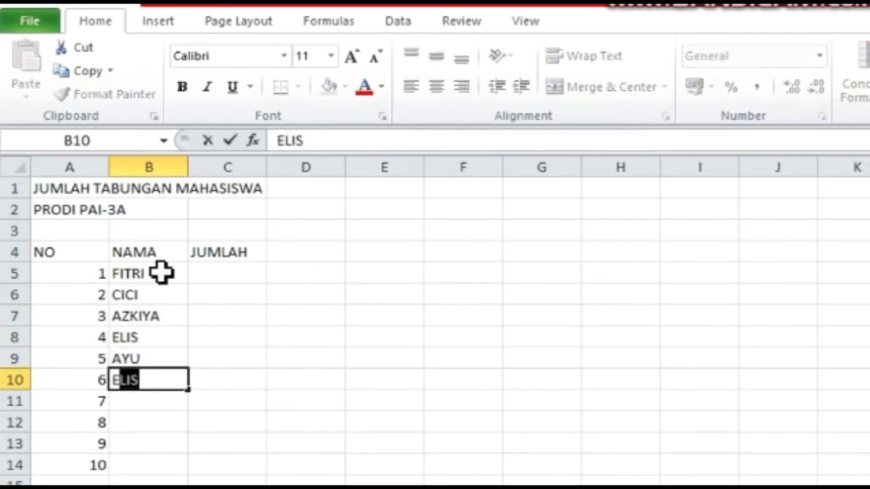
key(Return)
text(ANIS)
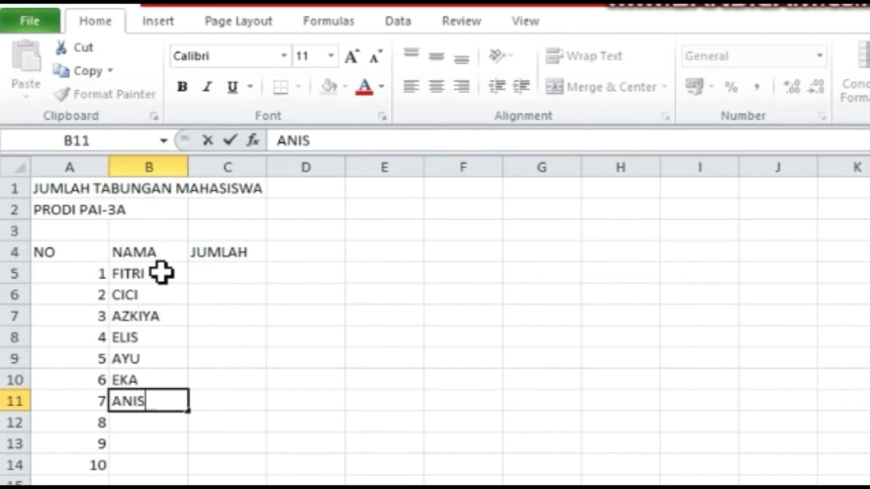
key(Return)
text(NUR)
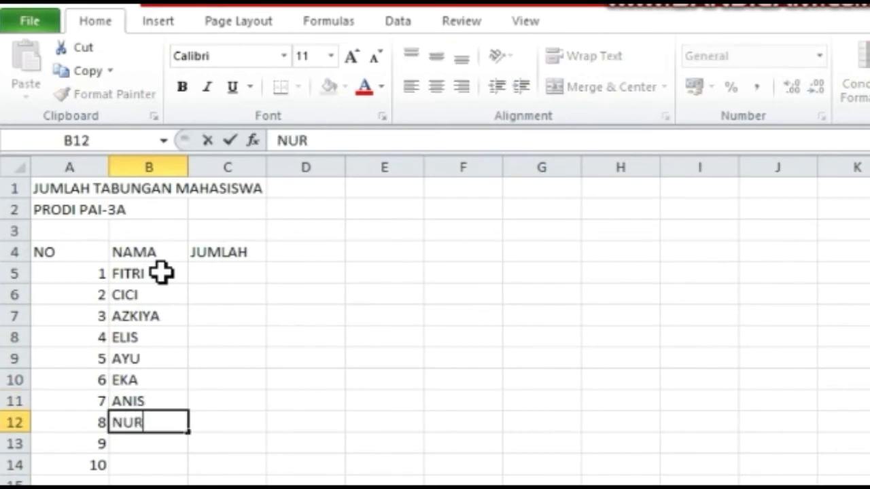
key(Return)
text(ALDA)
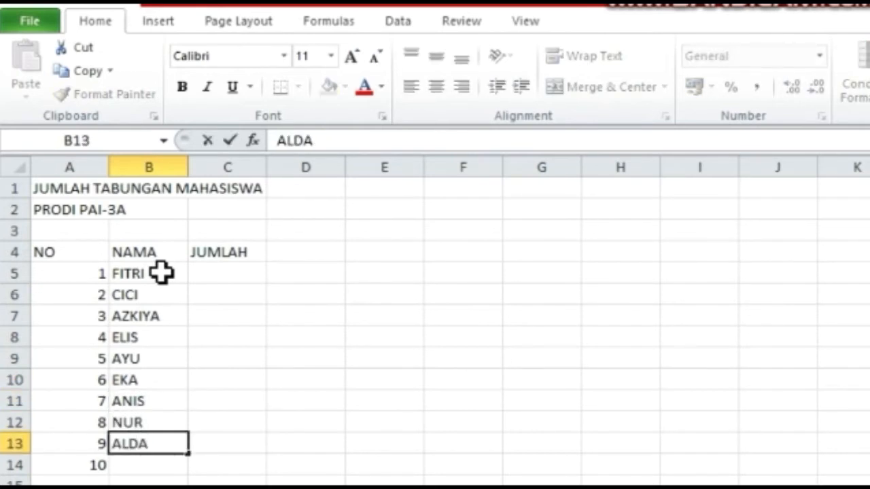
key(Return)
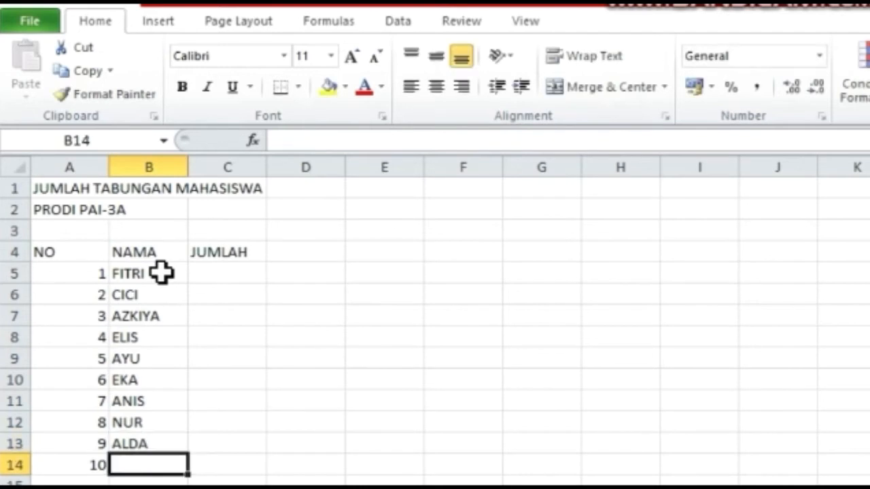
text(ALI)
text(A)
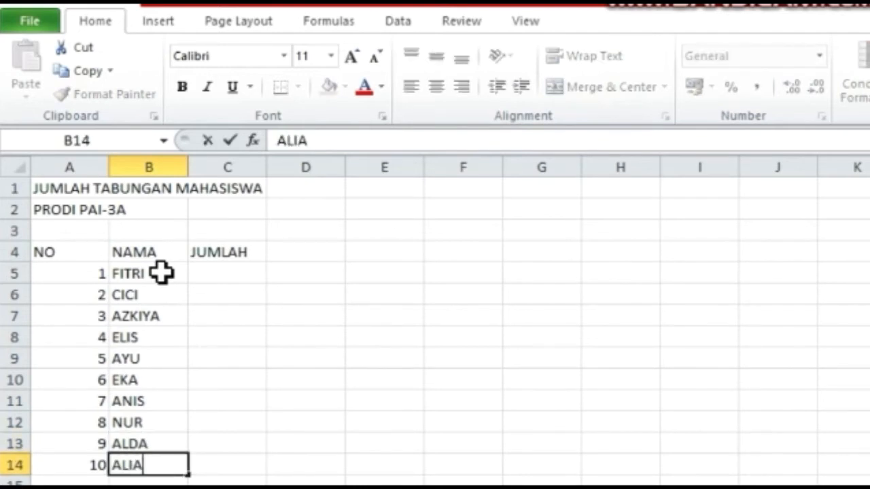
Enter the savings amounts 200.000, 300.000 and 400.000 in cells C5 to C7 under JUMLAH.
click(209, 272)
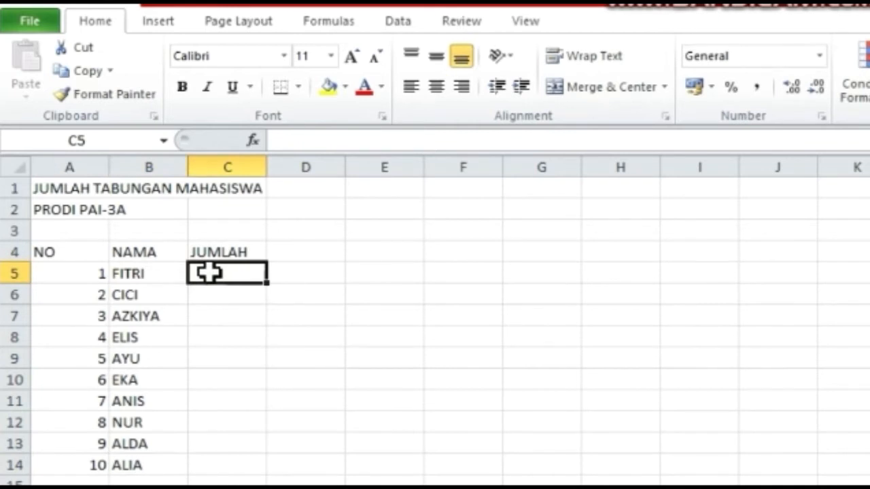
text(2)
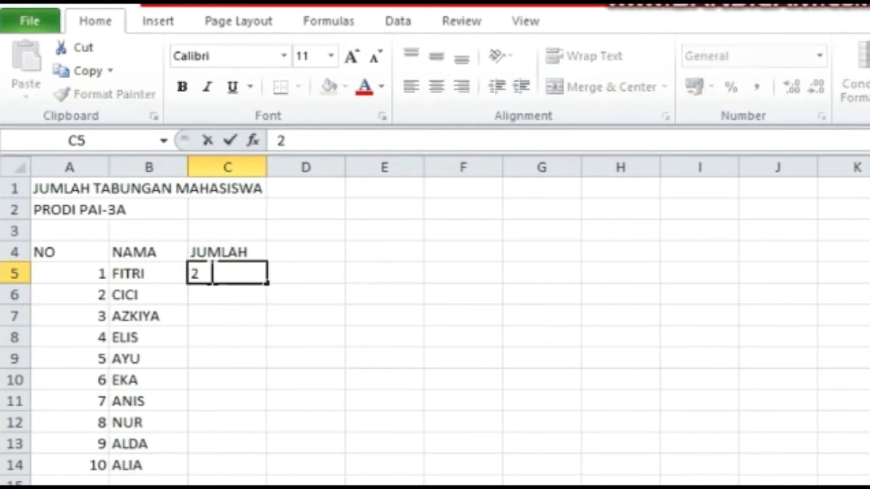
text(00.000)
key(Return)
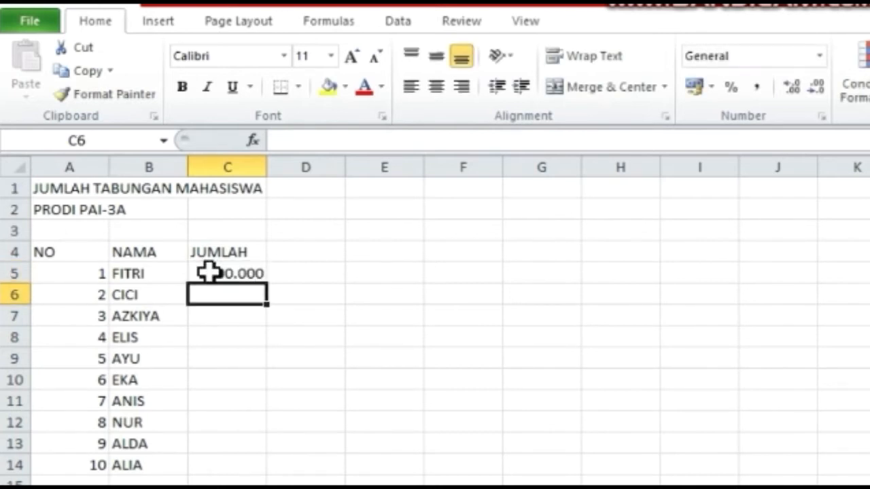
text(300)
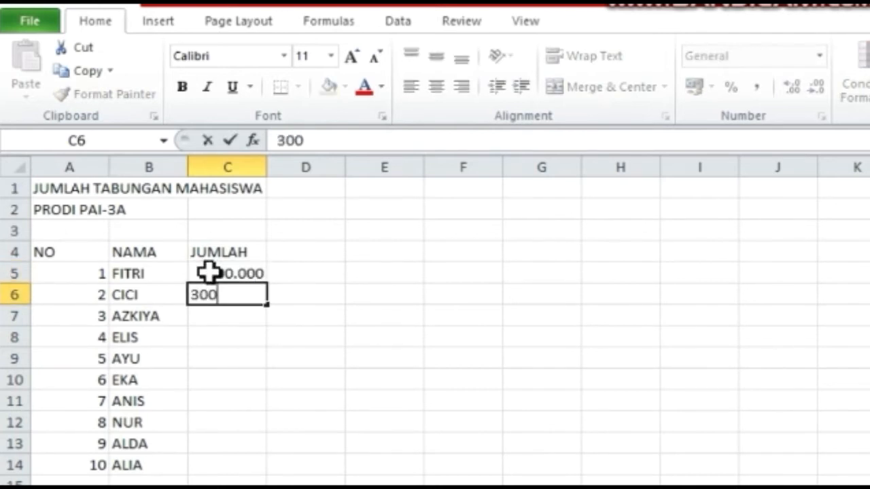
text(.000)
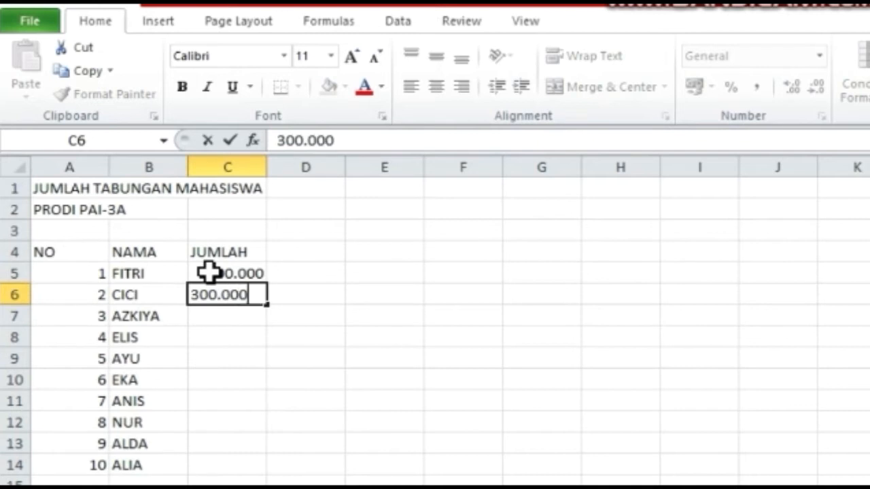
key(Return)
text(400.000)
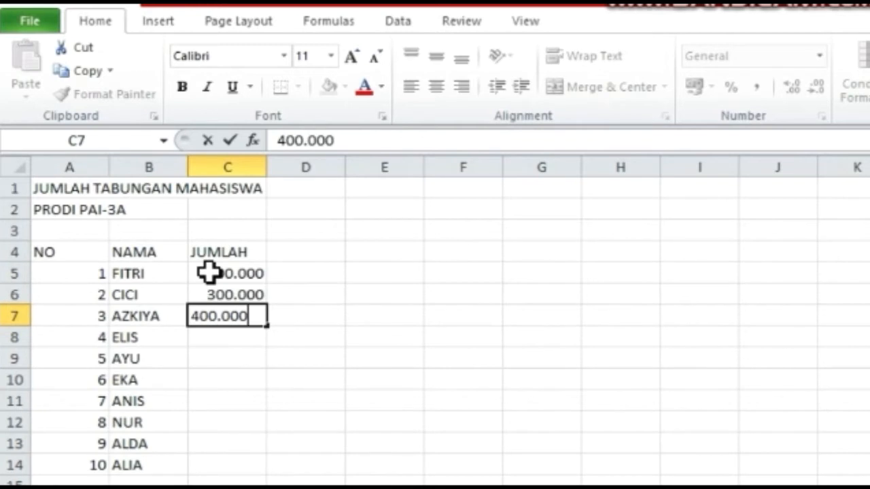
key(Return)
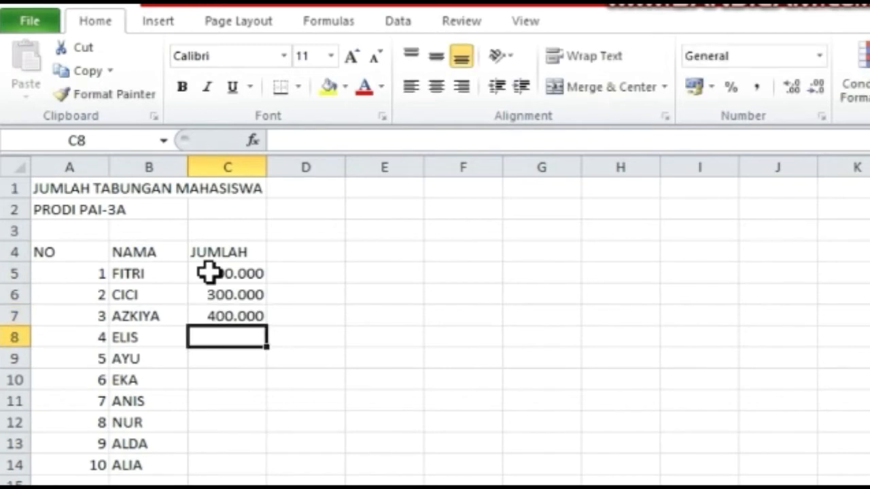
Enter the savings amounts 300.000, 900.000 and 700.000 in cells C8 to C10.
text(300)
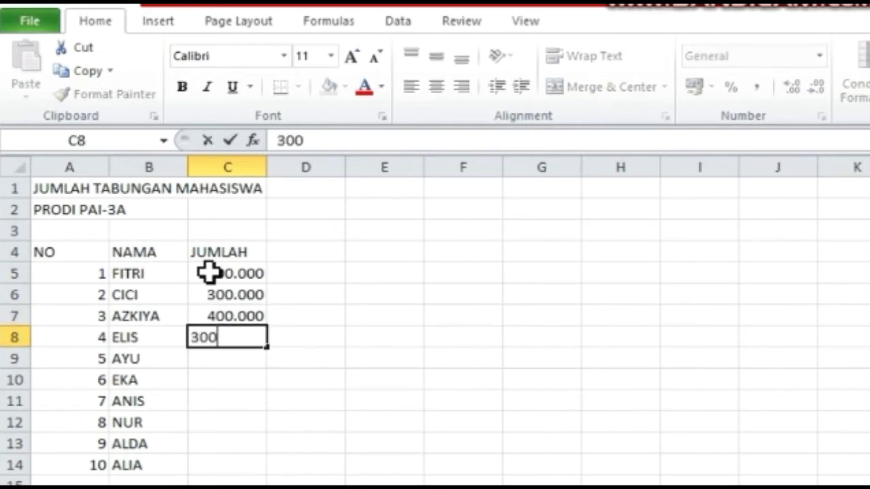
text(.000)
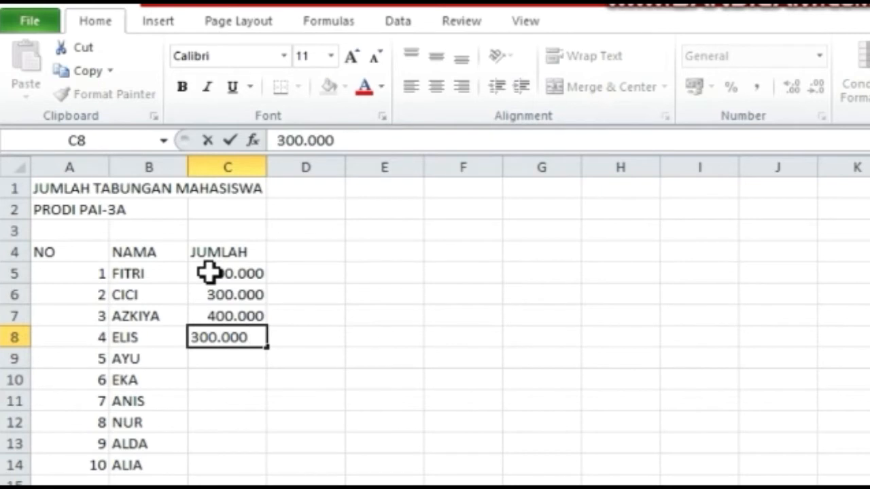
key(Return)
text(9)
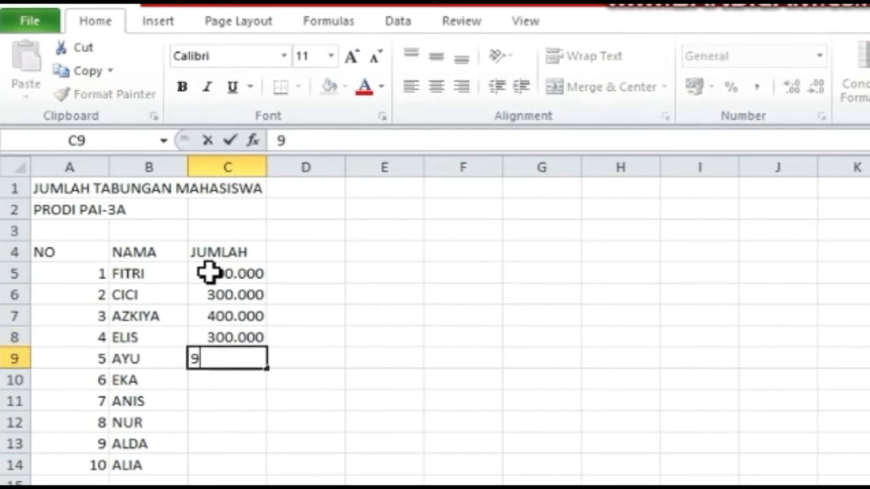
text(00)
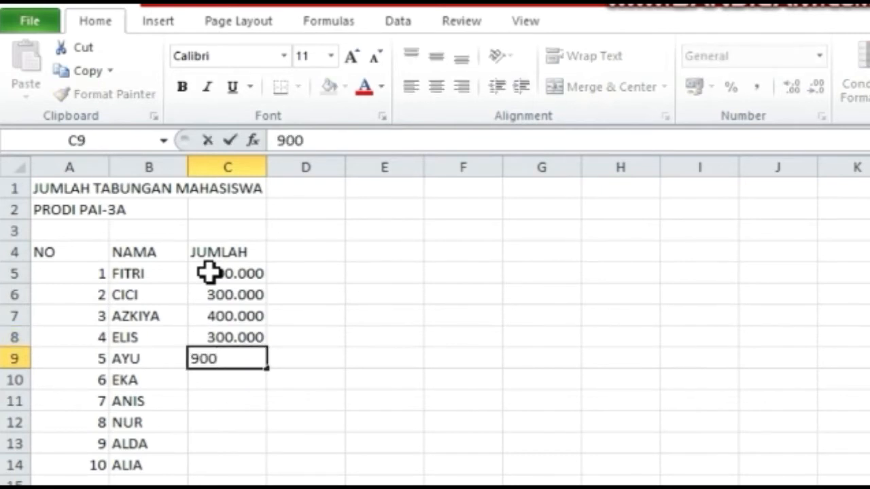
text(.000)
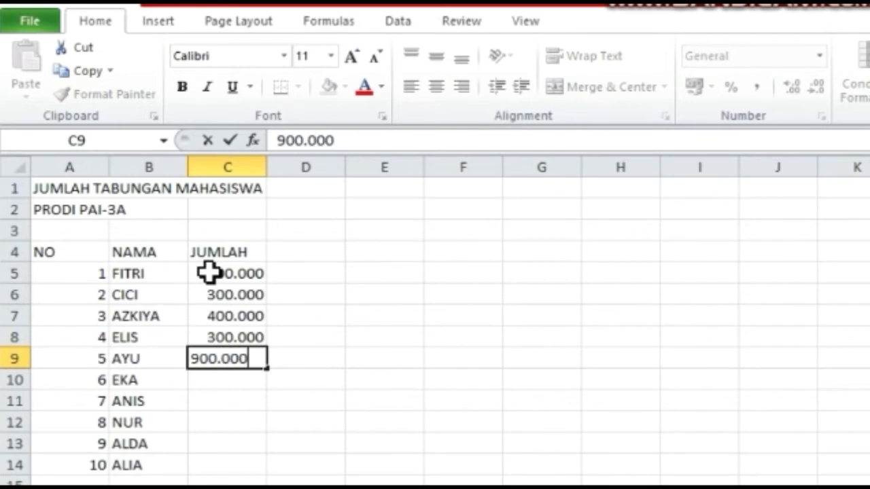
key(Return)
text(7)
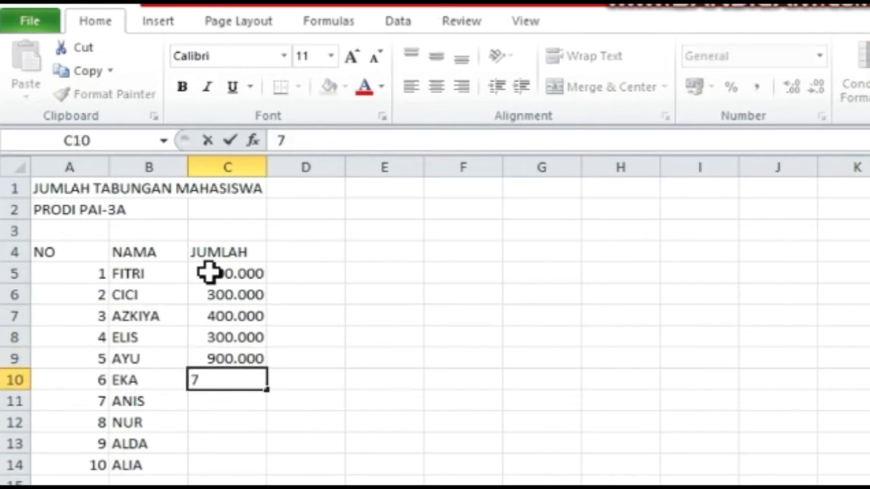
text(00.000)
key(Return)
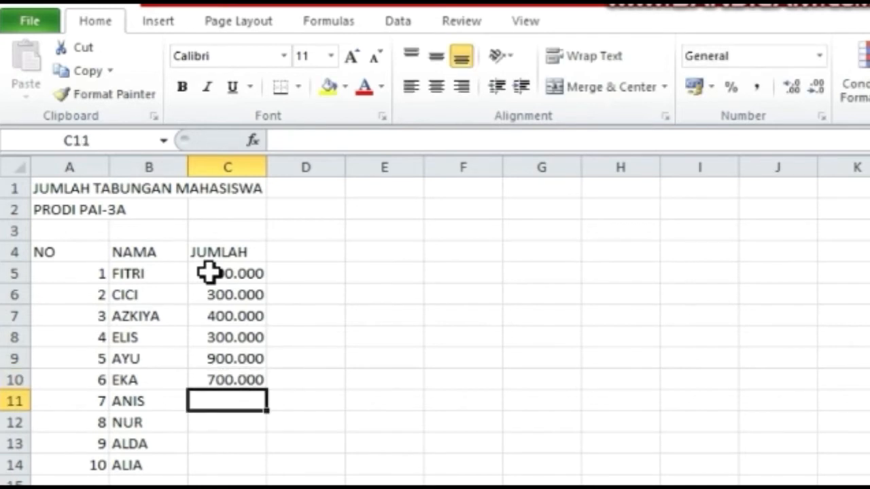
Enter the savings amounts 100.000, 600.000, 500.000 and 1.000.000 in cells C11 to C14.
text(1)
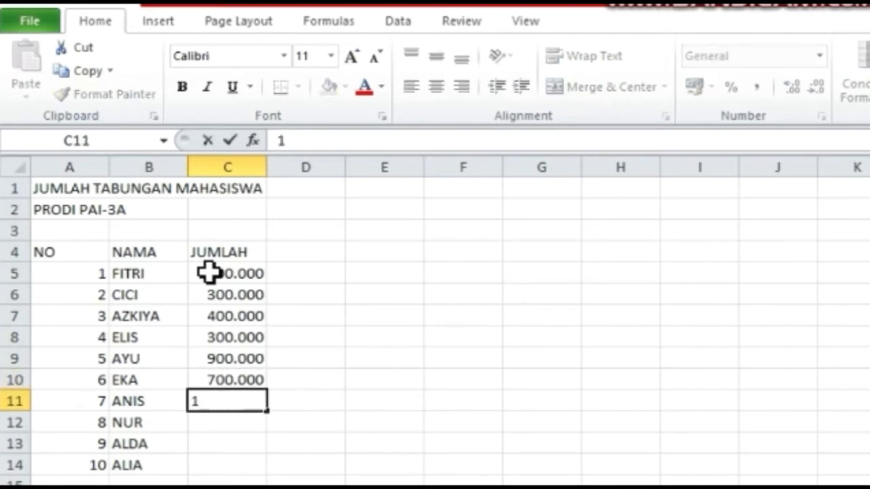
text(00.000)
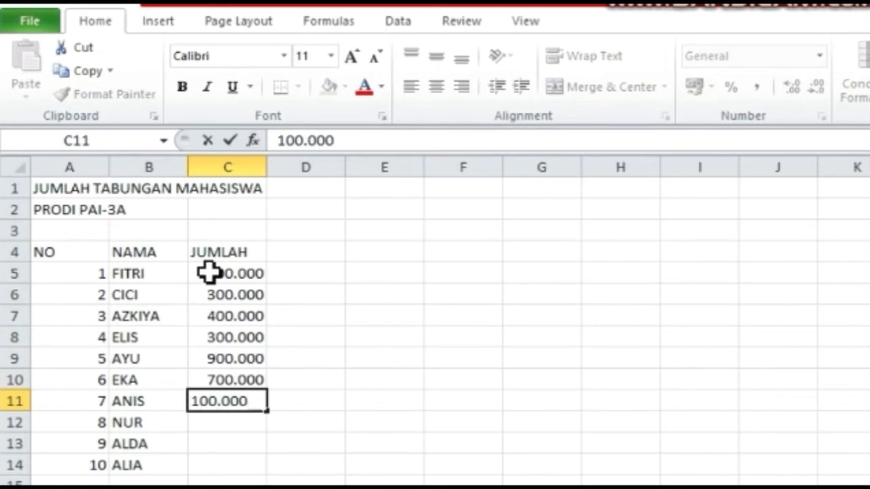
key(Return)
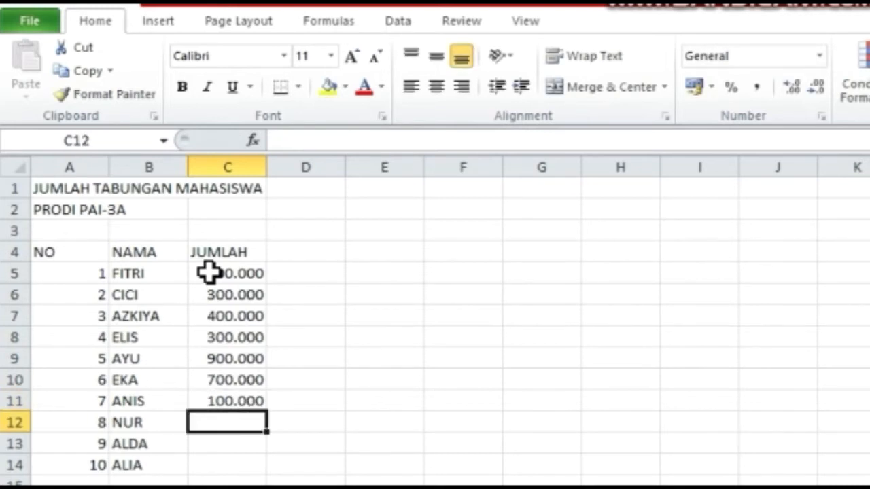
text(600.000)
key(Return)
text(500.000)
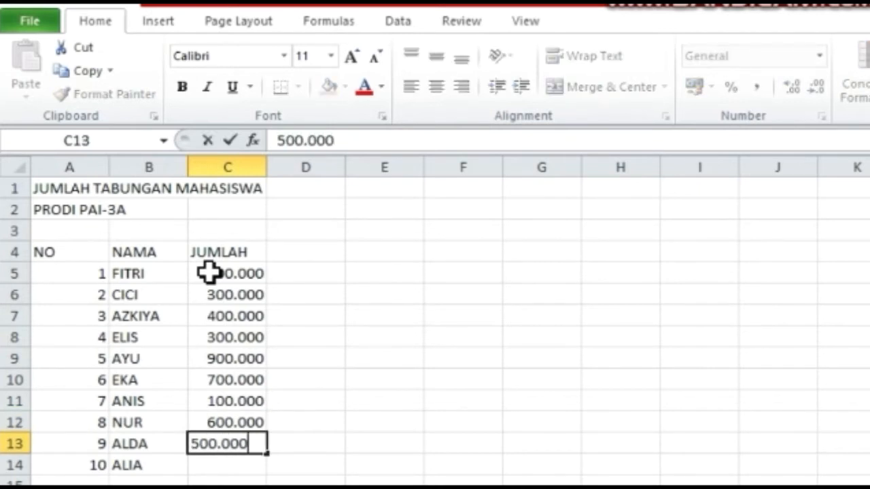
key(Return)
text(1.000.000)
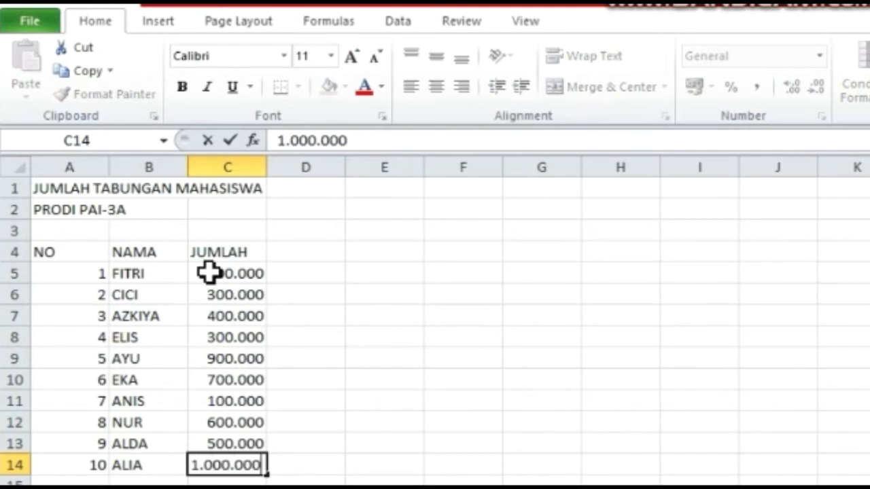
click(317, 310)
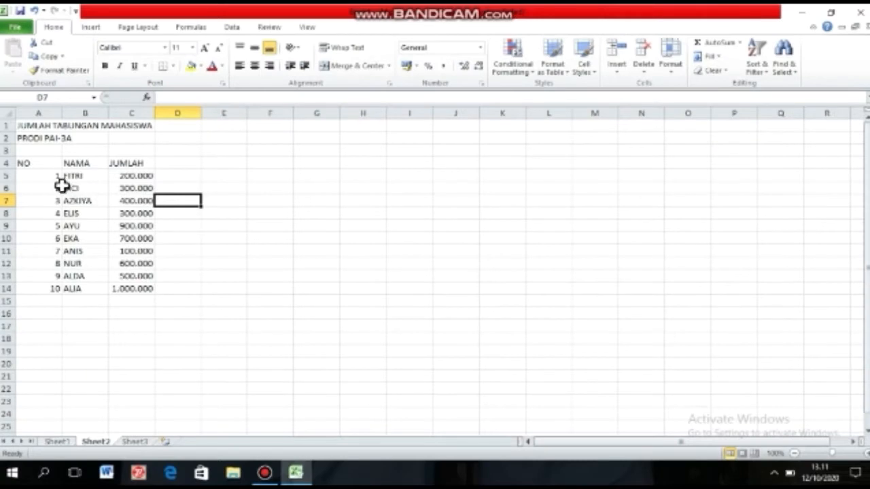
Apply All Borders to the whole table in A4:C14.
click(25, 164)
drag(25, 163, 133, 288)
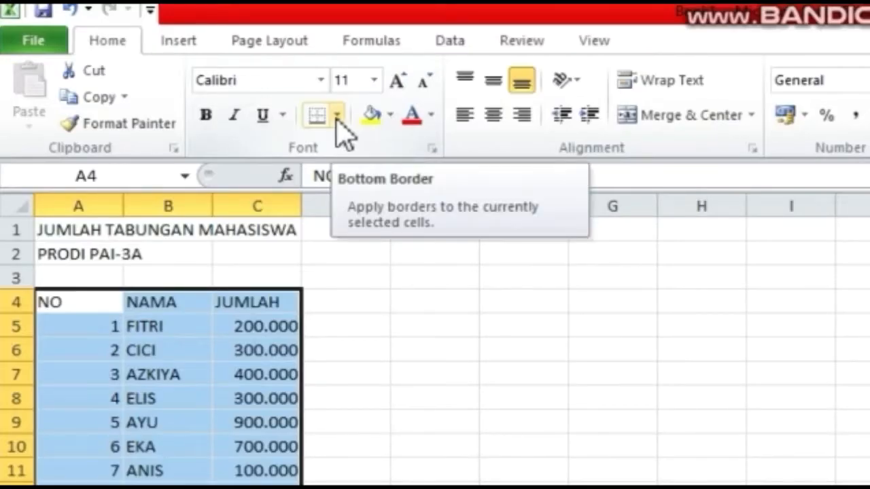
click(337, 116)
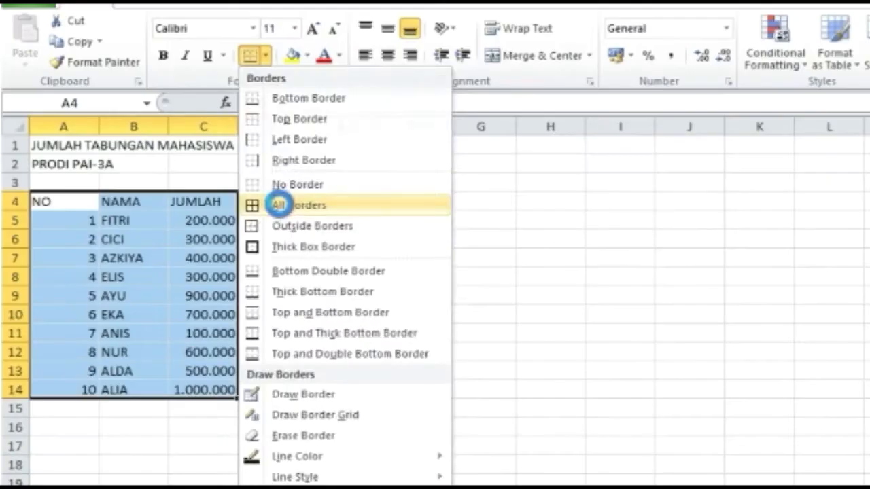
click(356, 307)
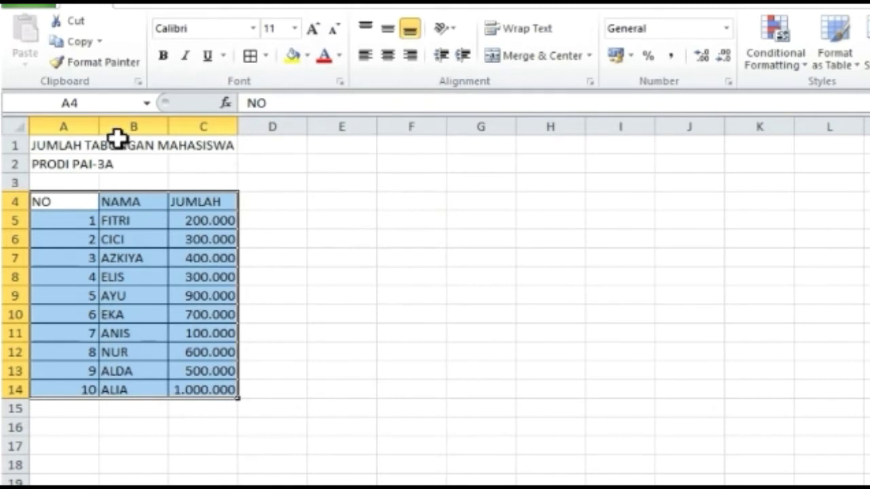
Narrow column A and widen columns B and C so the table's column widths suit their contents.
drag(99, 128, 62, 128)
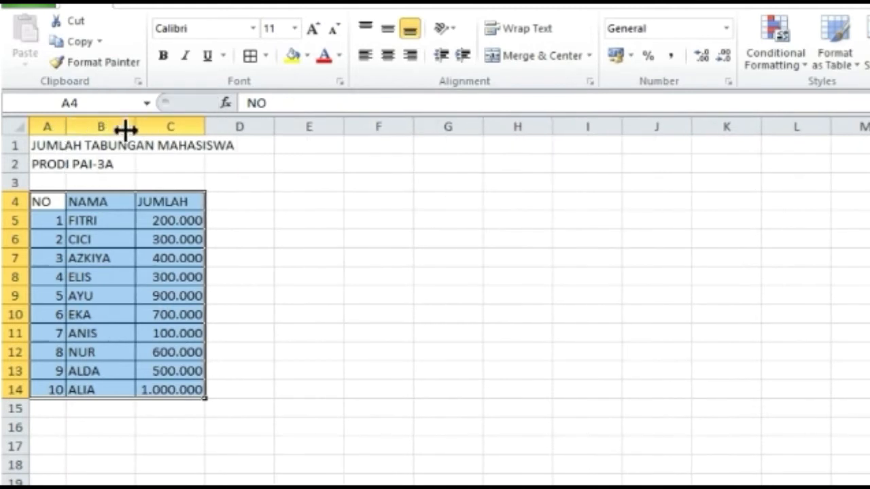
drag(136, 127, 159, 129)
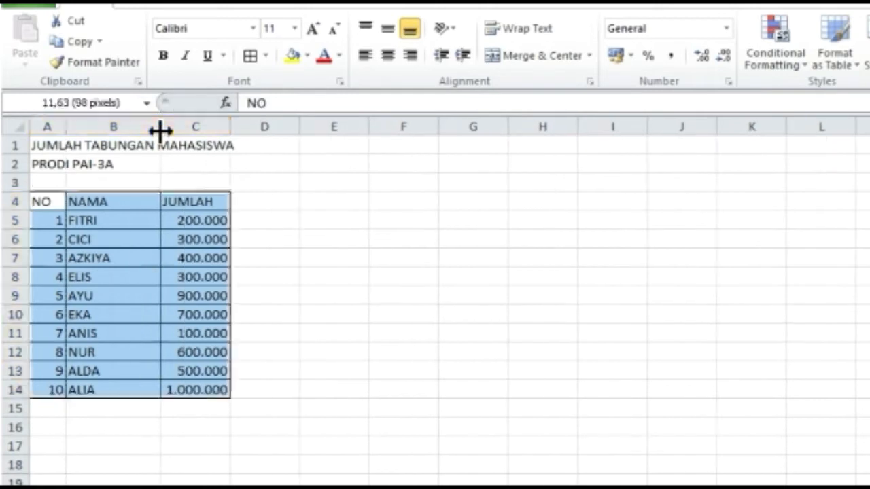
drag(229, 130, 260, 130)
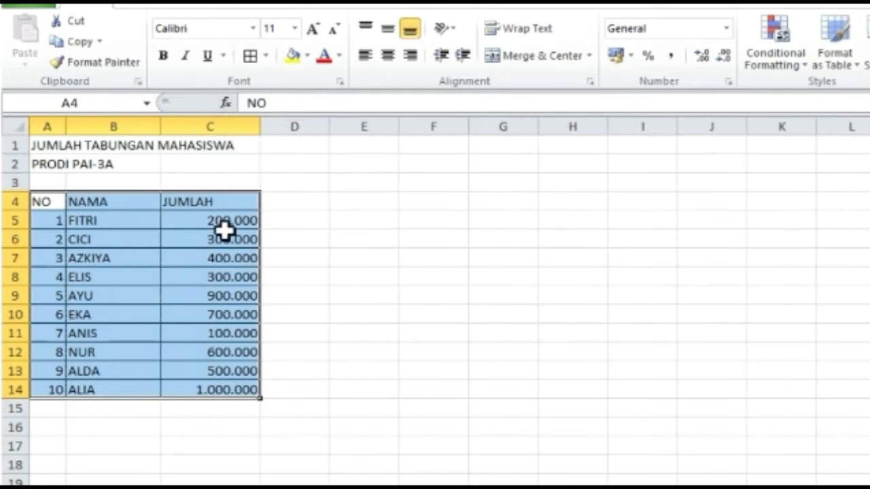
Format the savings amounts in C5:C14 as Currency.
click(200, 225)
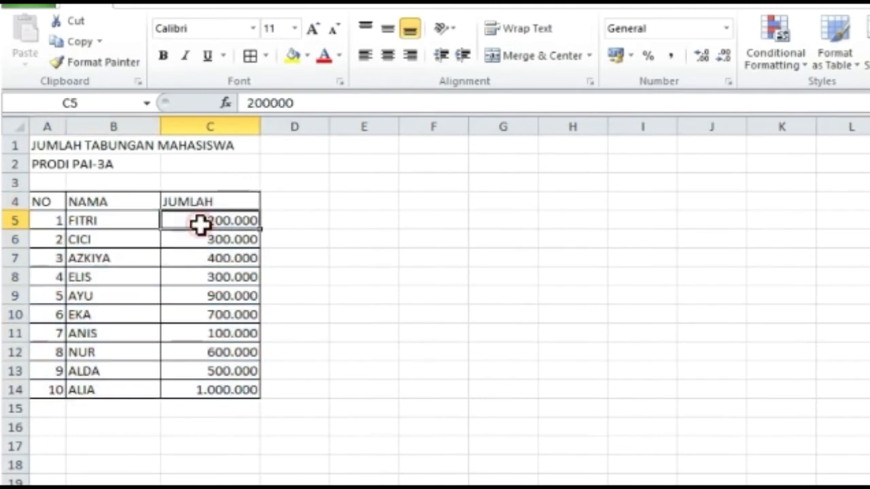
drag(201, 225, 204, 390)
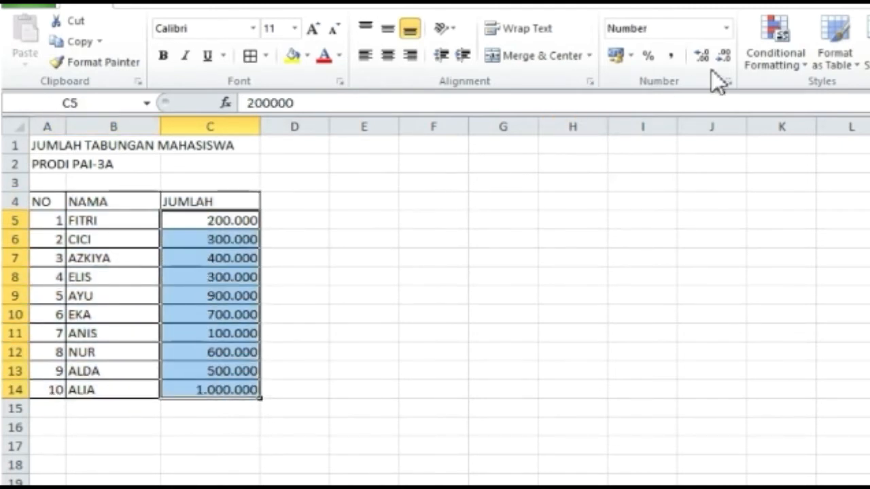
click(725, 30)
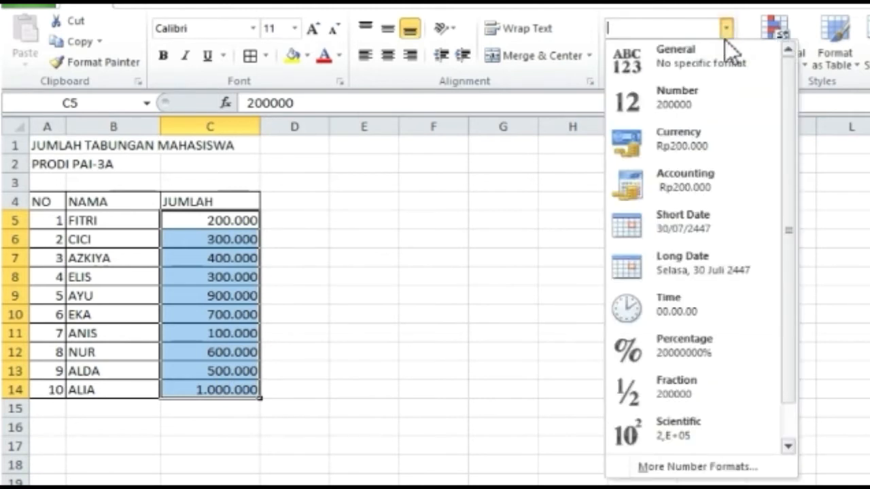
click(687, 140)
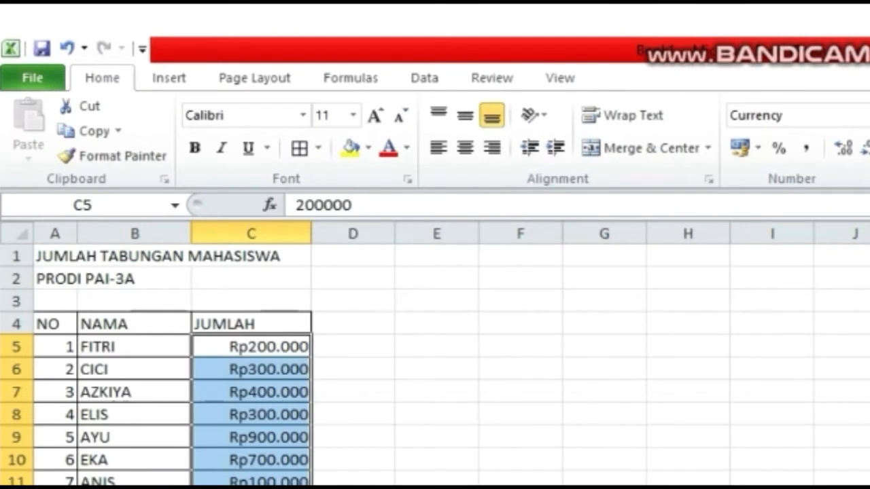
click(436, 486)
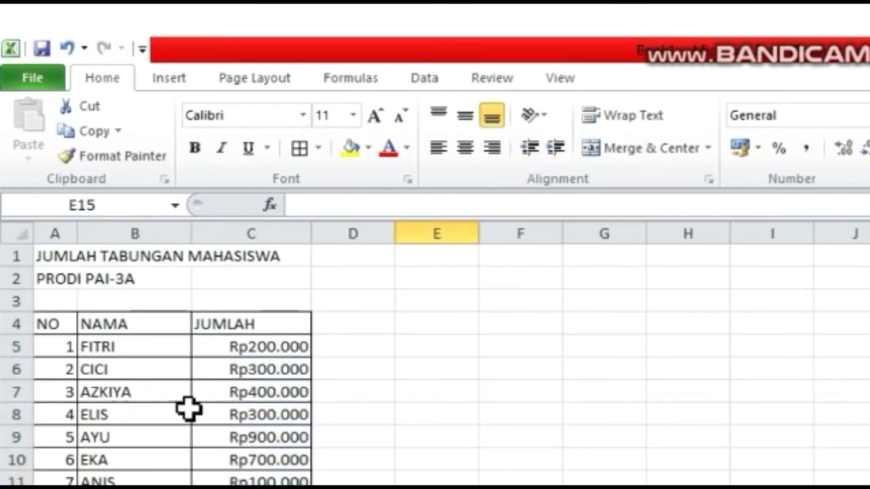
Merge and center the title across A1:C1 and the subtitle across A2:C2.
drag(42, 259, 226, 265)
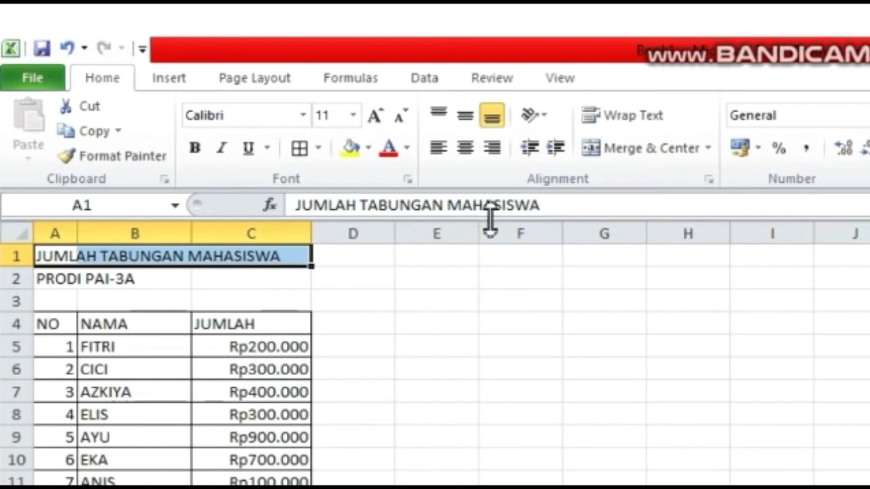
click(627, 155)
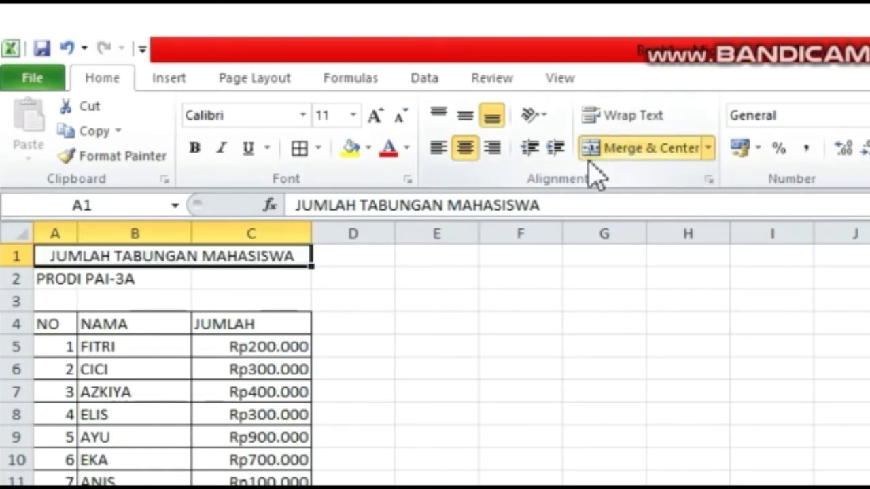
drag(53, 280, 265, 276)
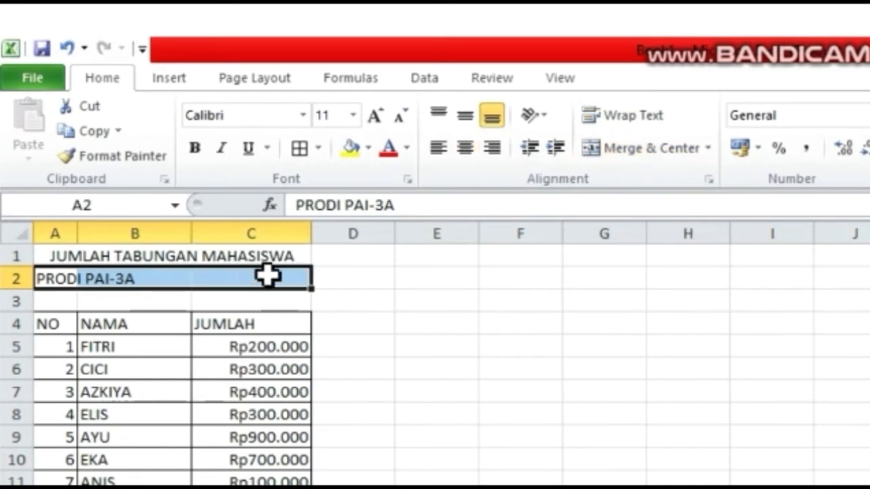
click(611, 151)
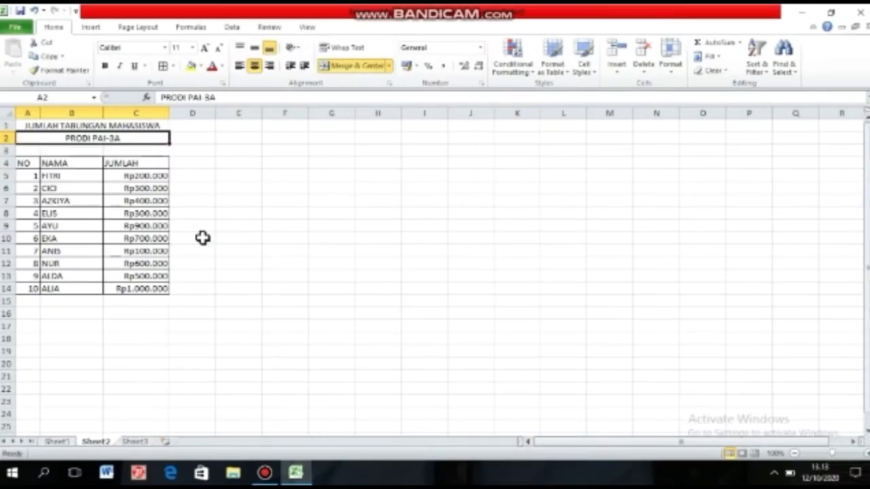
click(219, 249)
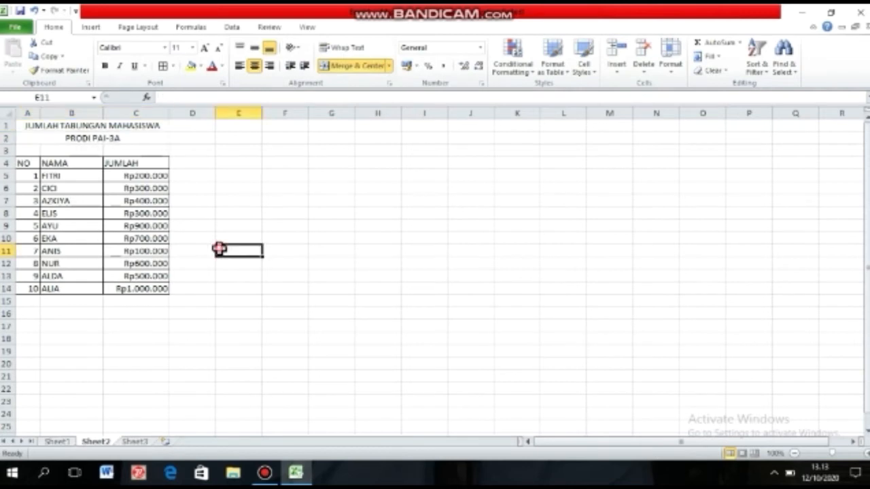
Increase the height of header row 4 and center its labels both vertically and horizontally.
click(6, 163)
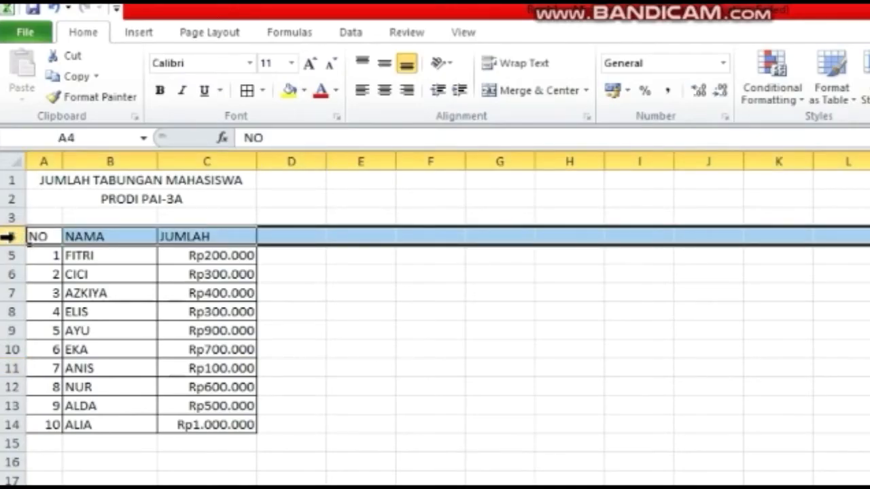
drag(15, 243, 15, 257)
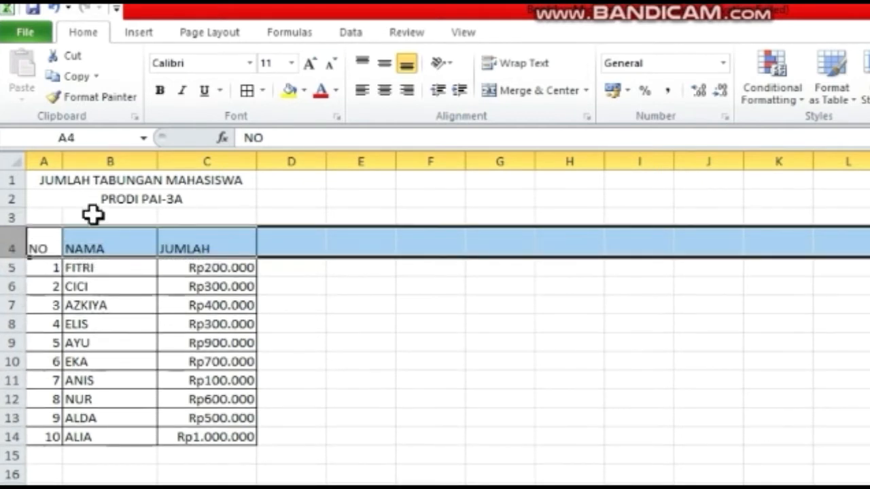
click(385, 66)
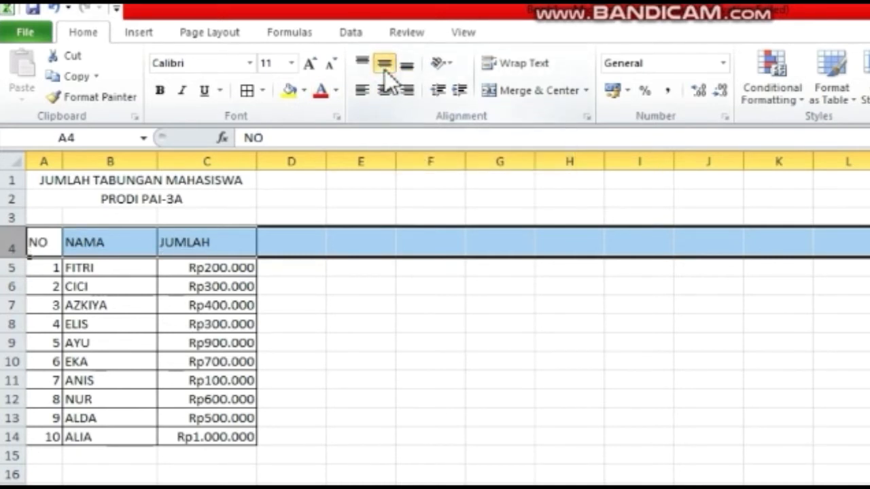
click(386, 91)
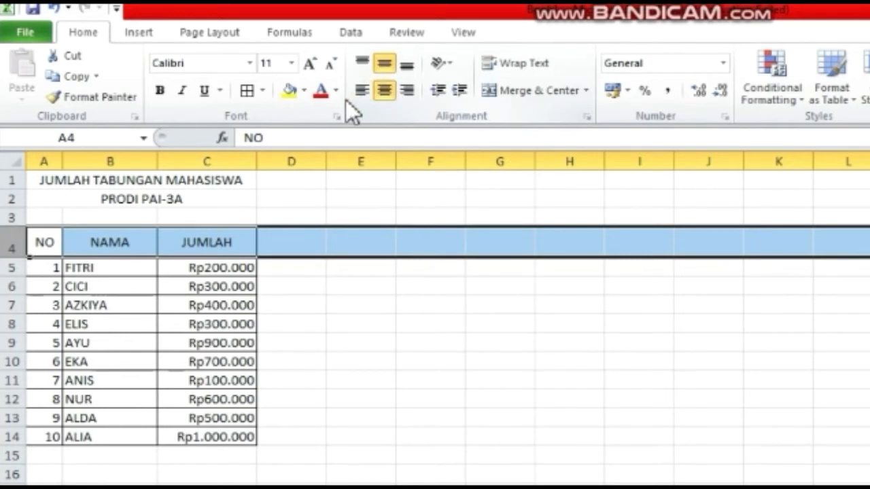
click(305, 91)
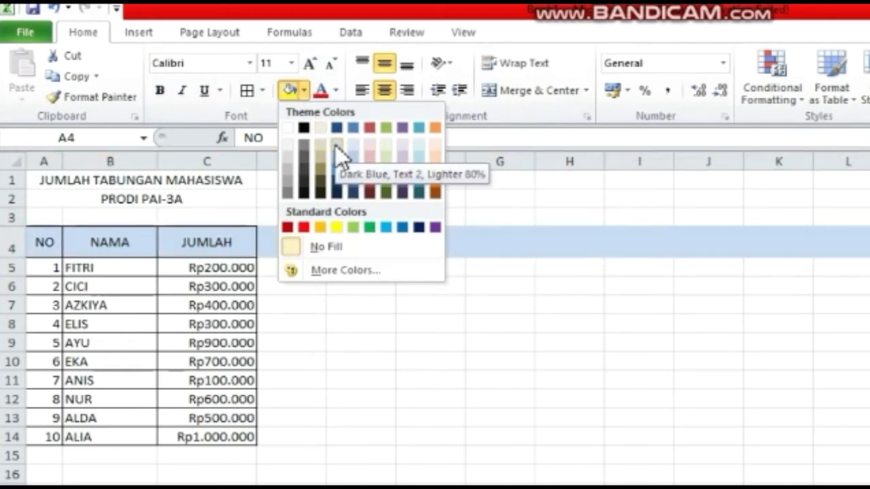
click(274, 322)
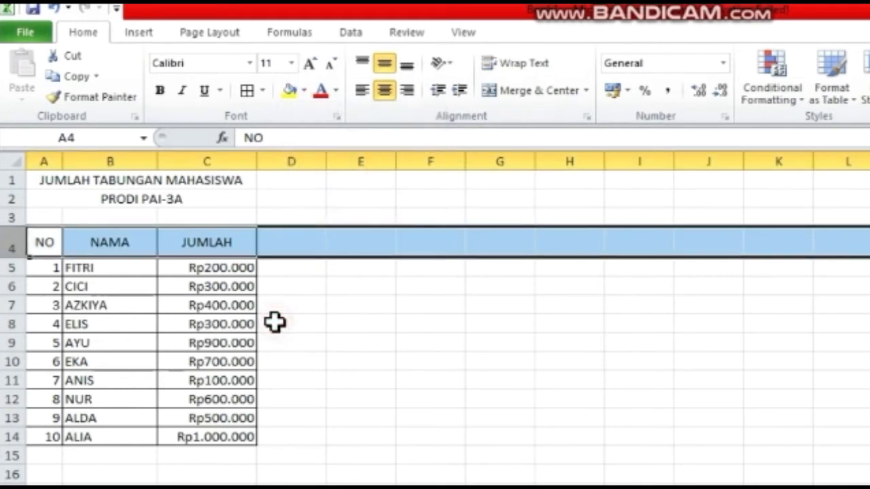
double_click(293, 322)
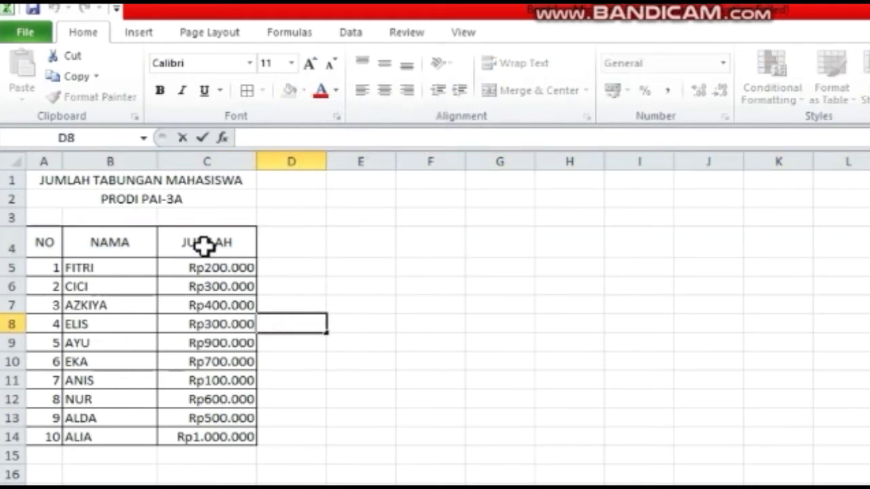
Fill only the header cells A4:C4 with a light blue theme color.
drag(232, 244, 52, 238)
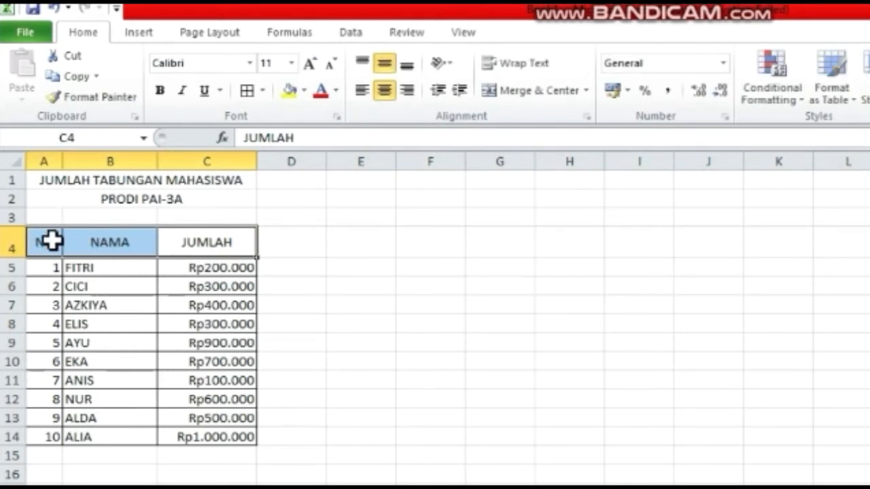
click(305, 91)
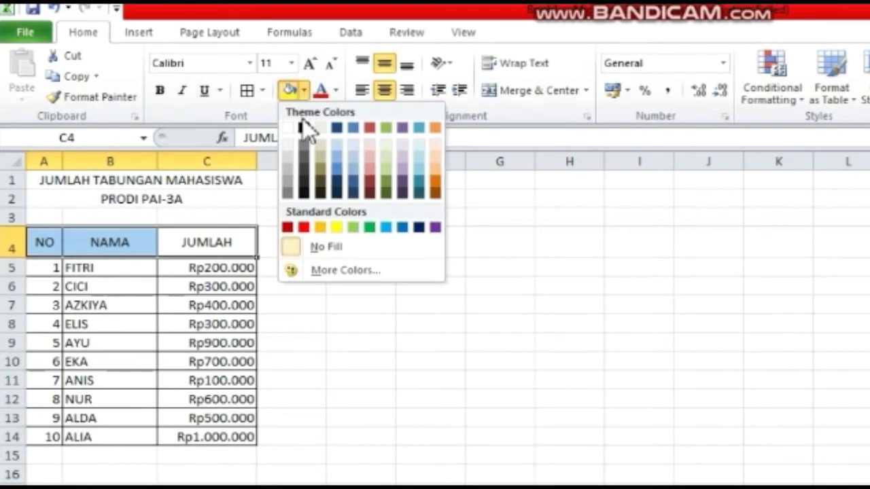
click(330, 156)
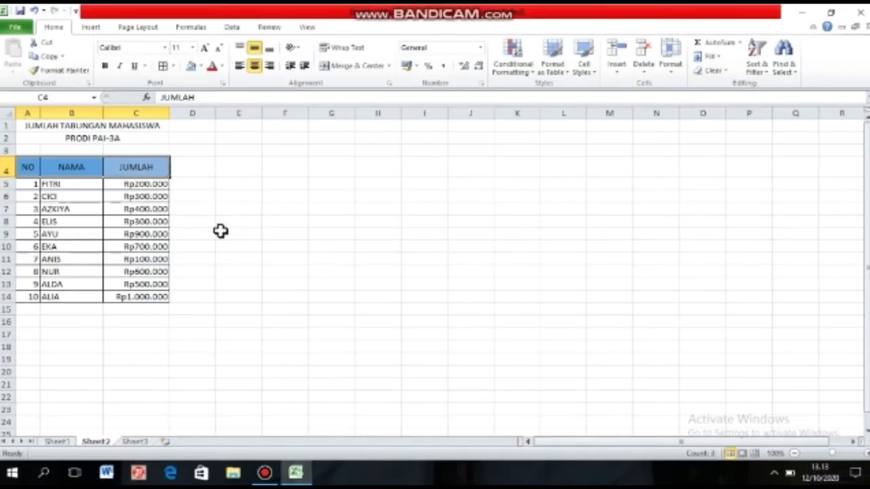
click(223, 245)
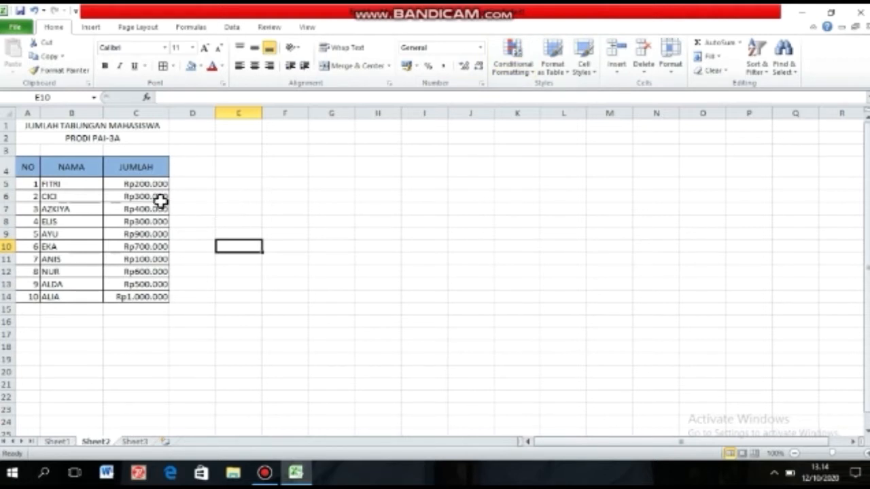
Select the savings amounts in C5:C14 and browse the available chart types from Column through Other Charts.
drag(152, 183, 138, 297)
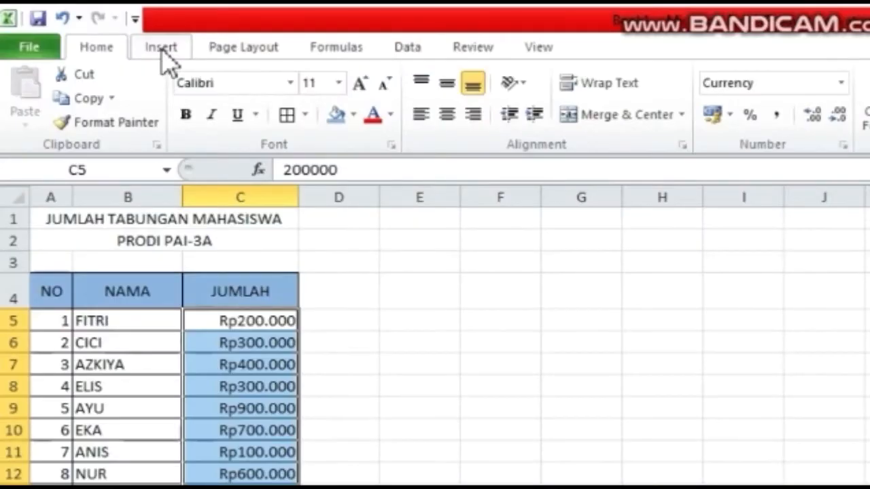
click(163, 49)
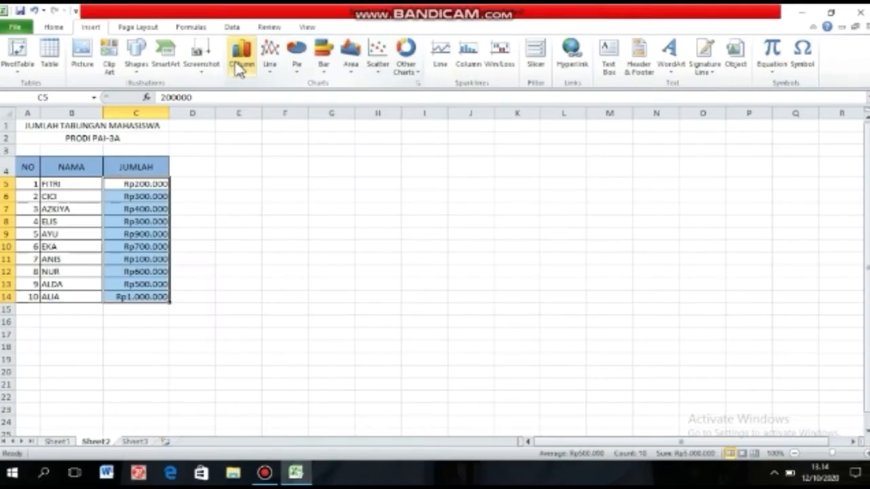
click(240, 67)
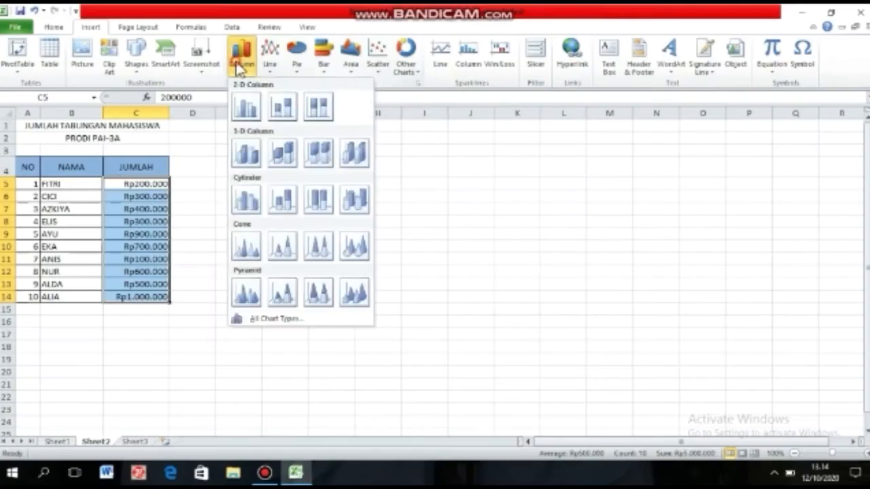
click(272, 65)
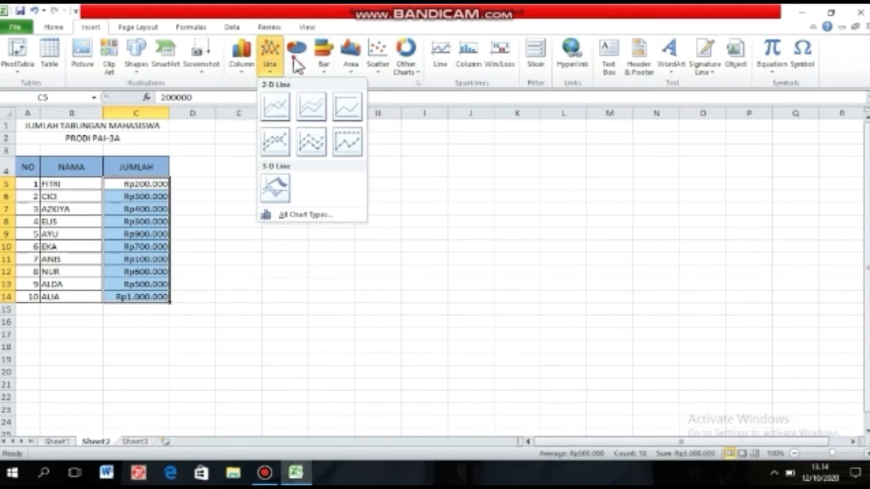
click(296, 61)
click(323, 63)
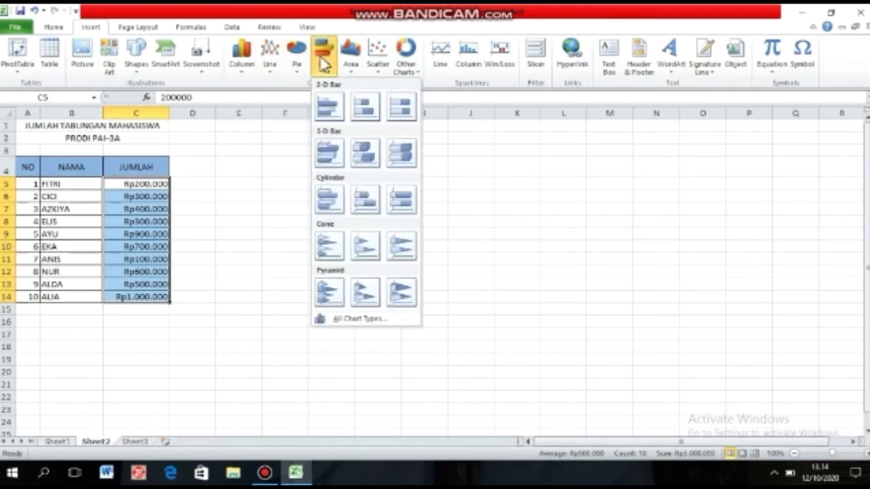
click(351, 60)
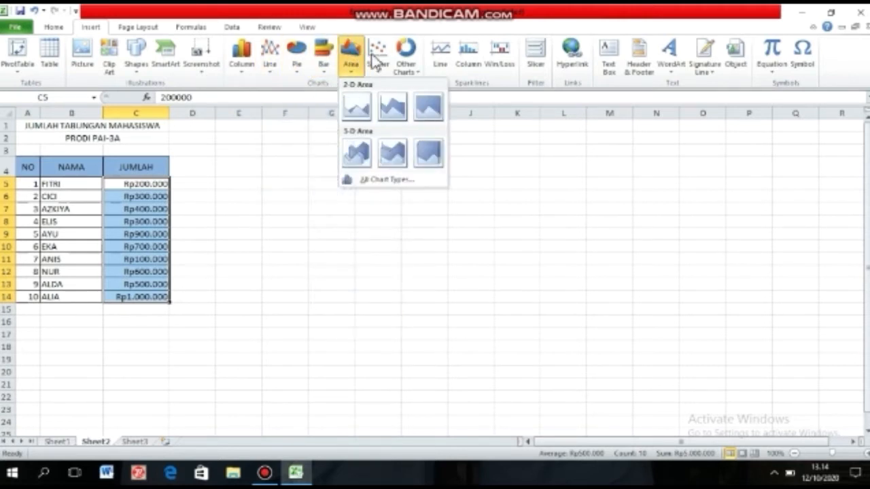
click(377, 60)
click(406, 60)
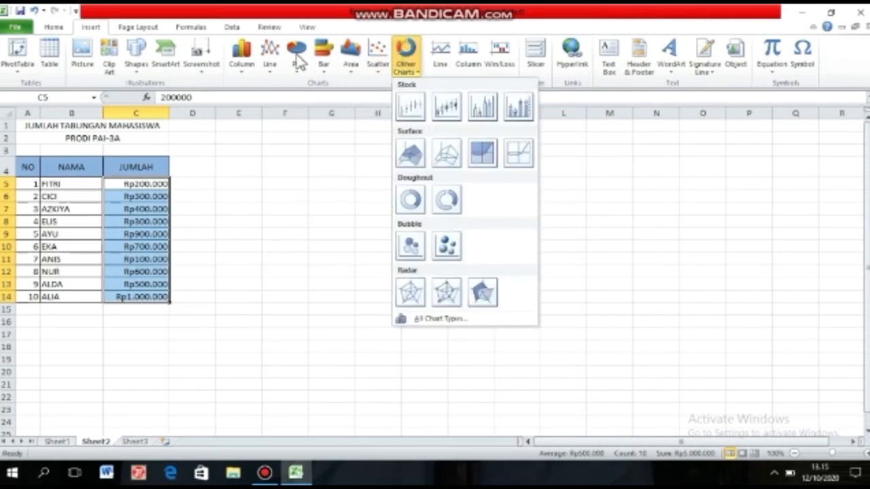
Insert a 3-D Clustered Column chart of C5:C14 and move it beside the table, starting at column E near row 3.
click(249, 61)
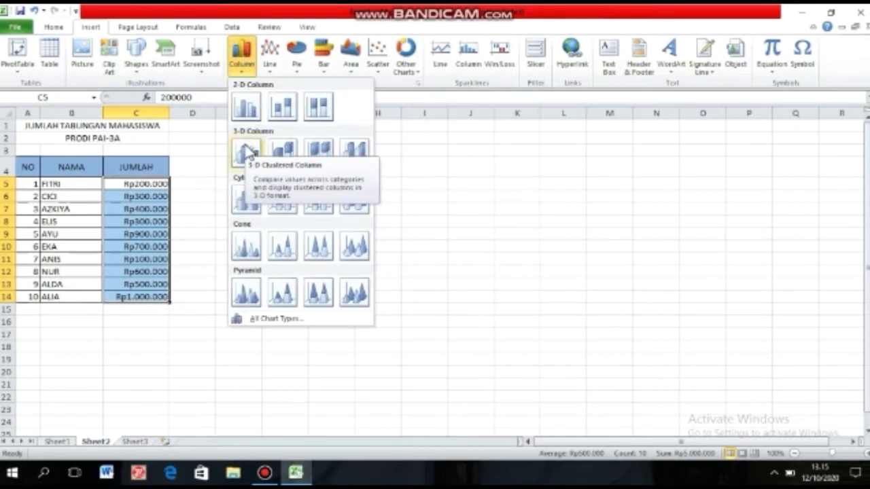
click(246, 151)
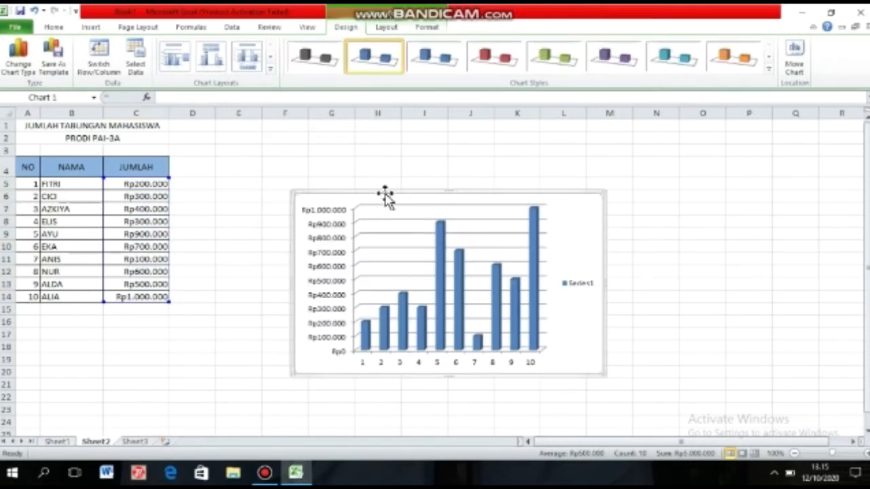
drag(370, 188, 307, 144)
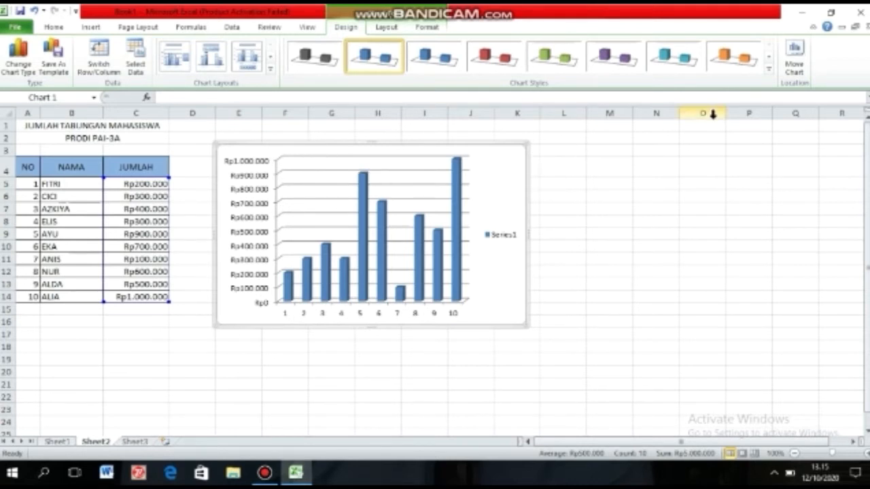
Restyle the 3-D column chart with the teal chart style from the third row of the style gallery.
click(768, 69)
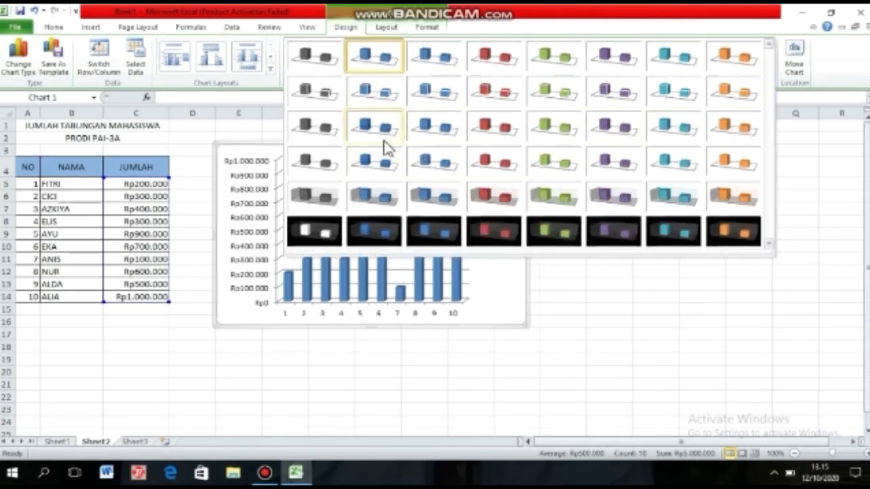
click(686, 123)
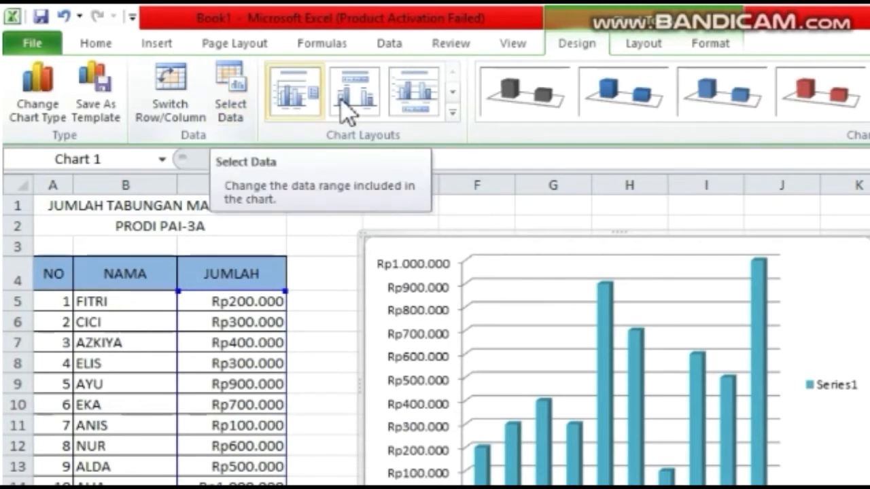
Set the chart's horizontal axis labels to the student names in Sheet2 range B5:B14.
click(235, 108)
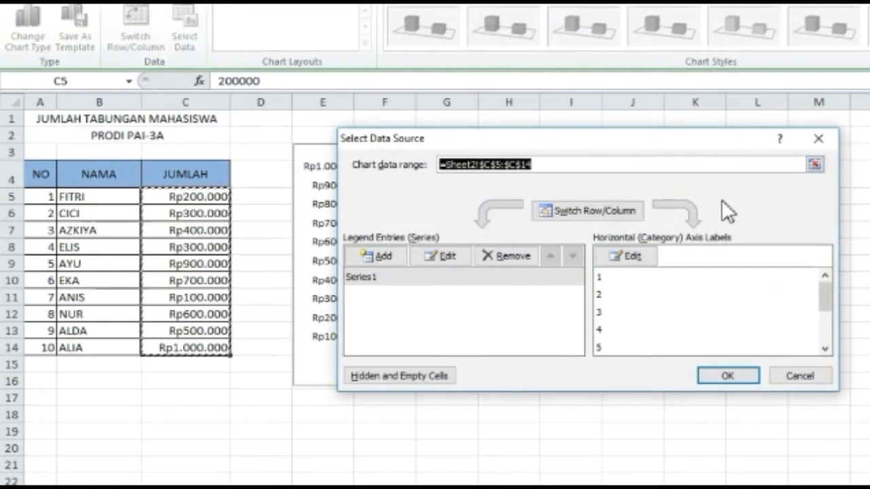
click(630, 255)
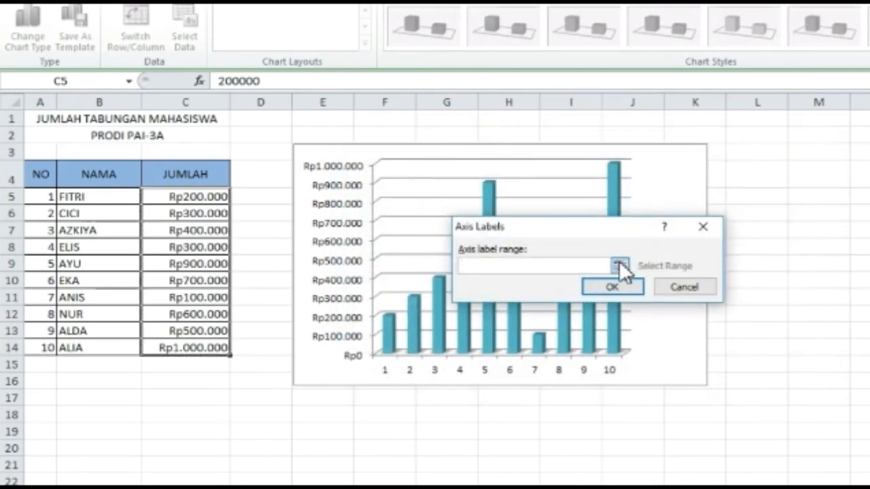
click(619, 265)
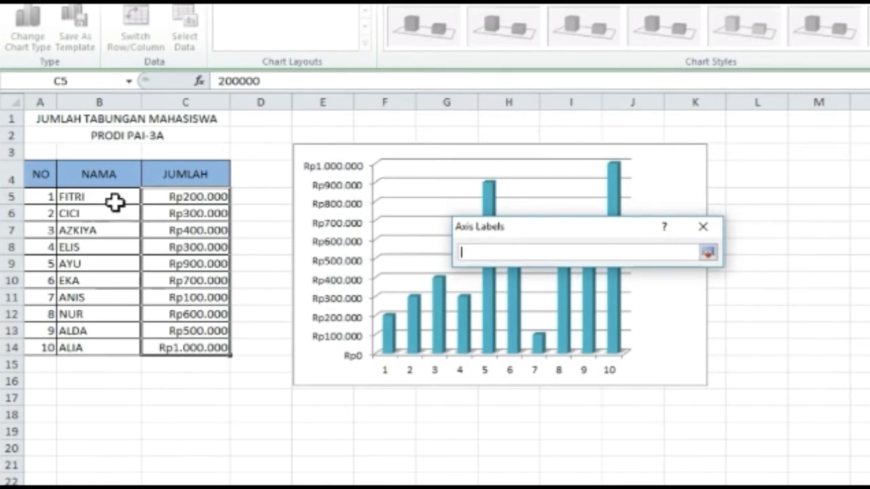
drag(114, 198, 112, 343)
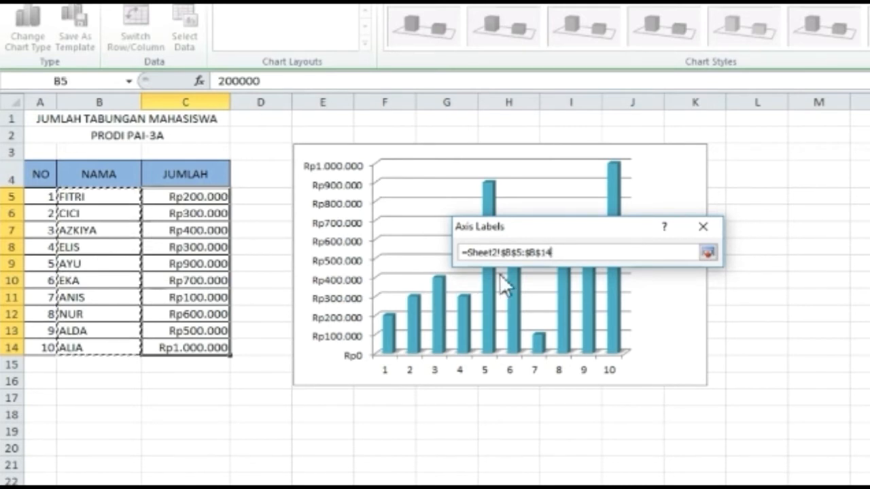
click(709, 252)
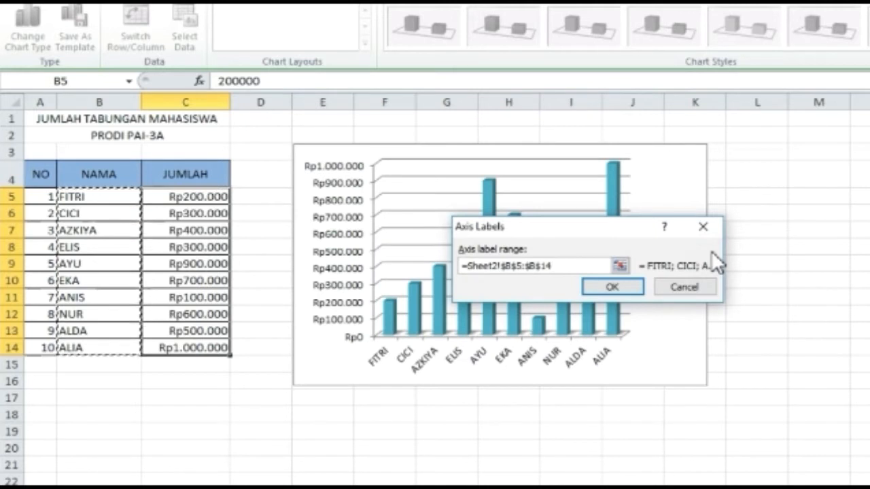
click(622, 284)
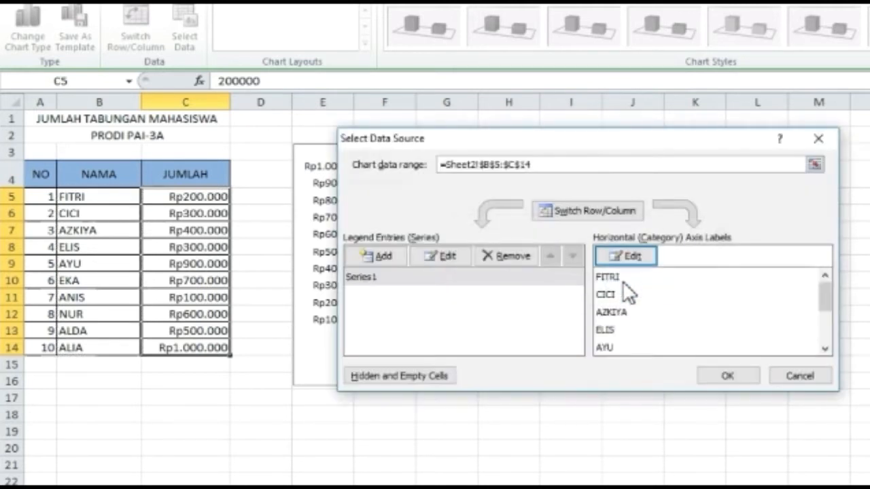
click(713, 373)
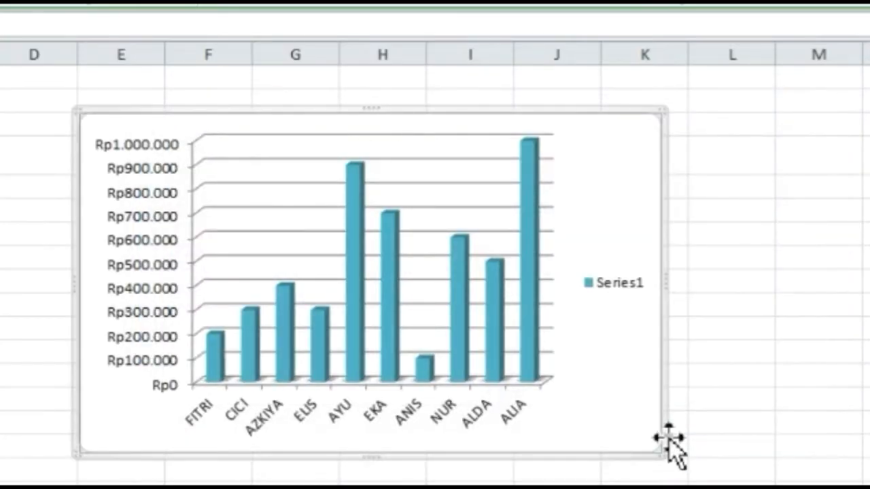
Delete the Series1 legend and add a chart title using the Above Chart option.
click(624, 284)
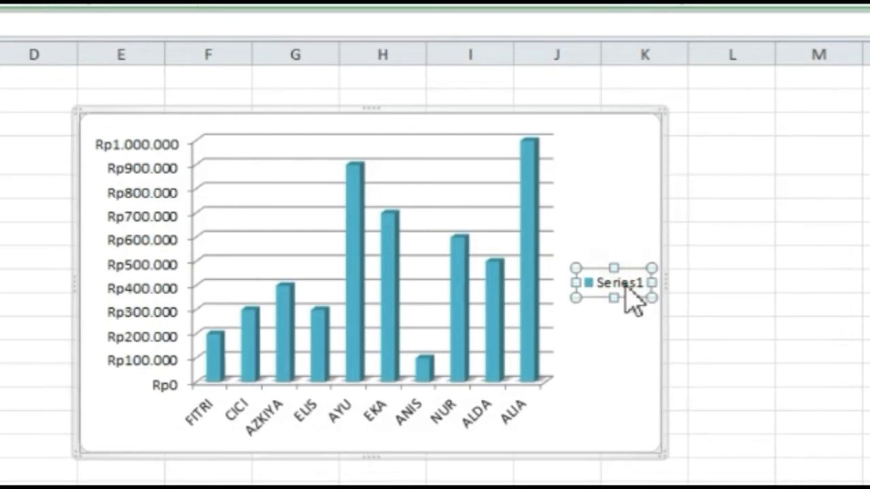
key(Delete)
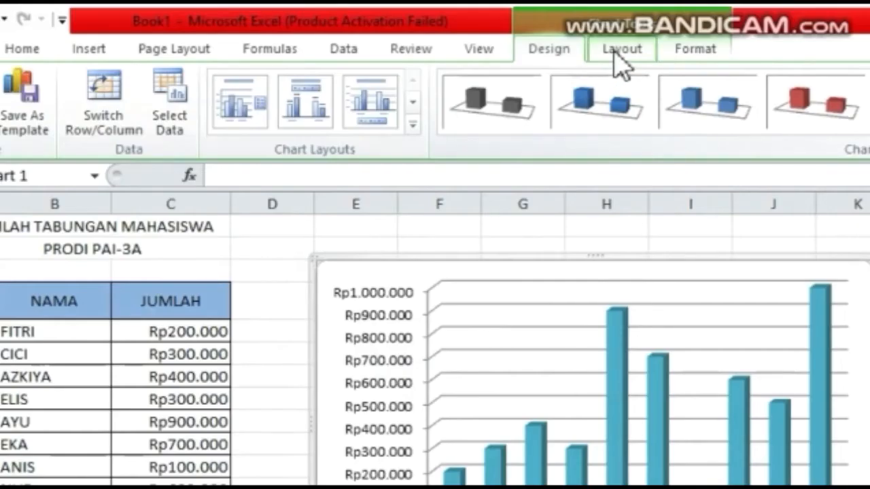
click(384, 29)
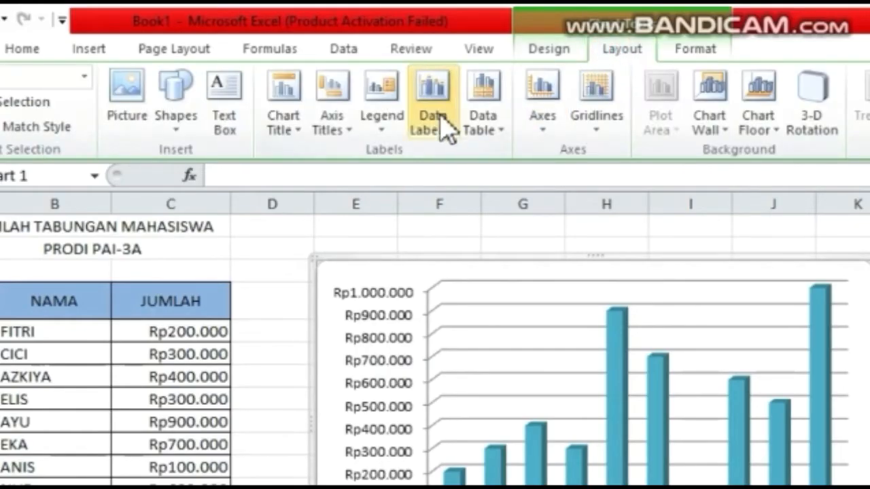
click(303, 132)
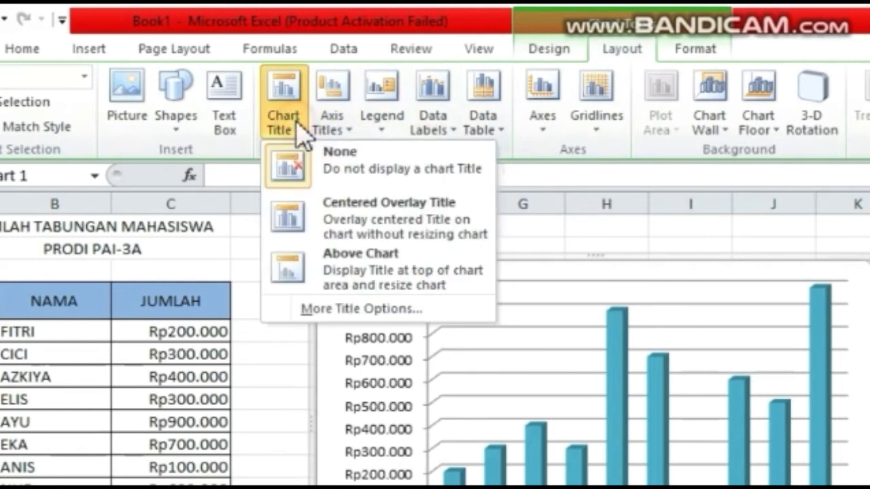
click(367, 263)
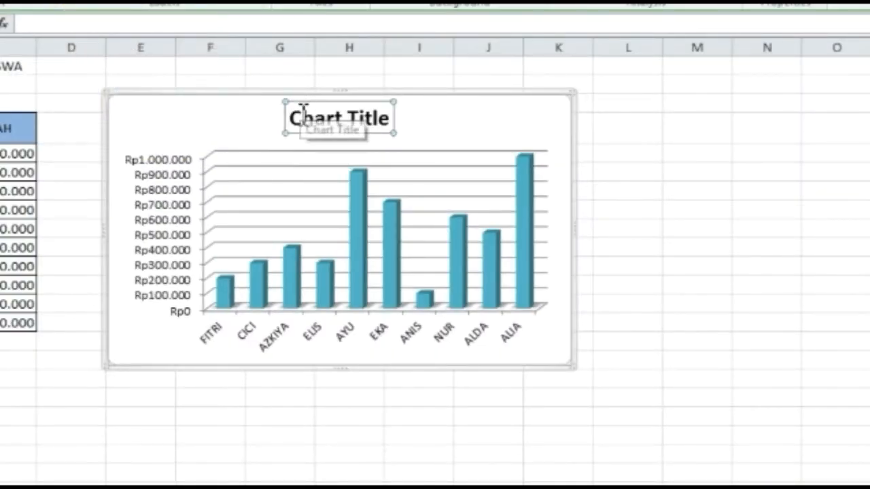
Replace the placeholder chart title with "JUMLAH TABUNGAN MAHASISWA PAI3A".
drag(301, 110, 364, 129)
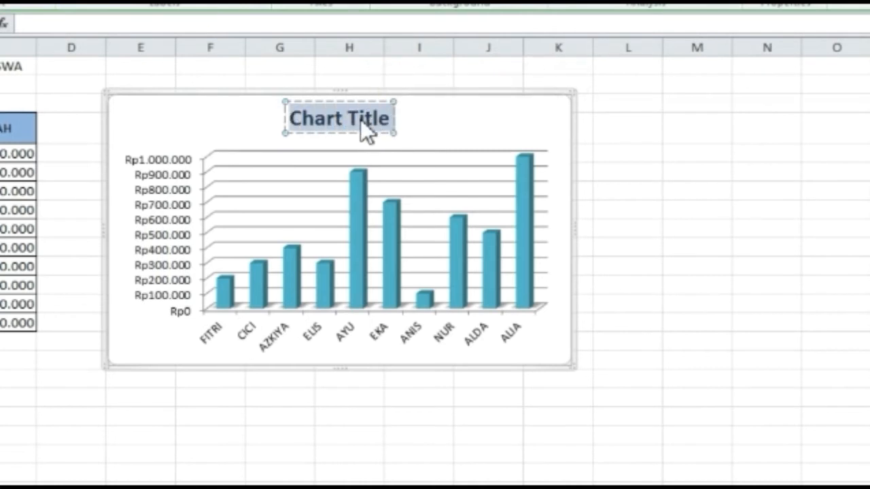
key(Delete)
text(JUMLAH)
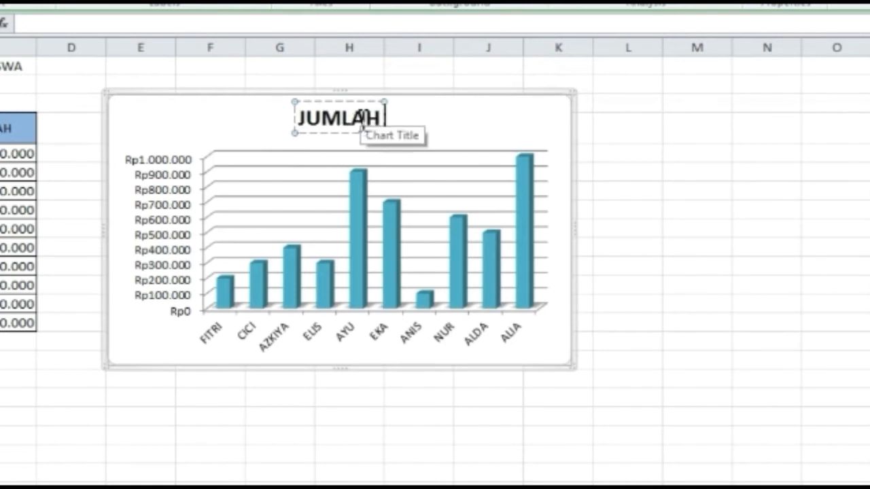
text( TABUNGAN)
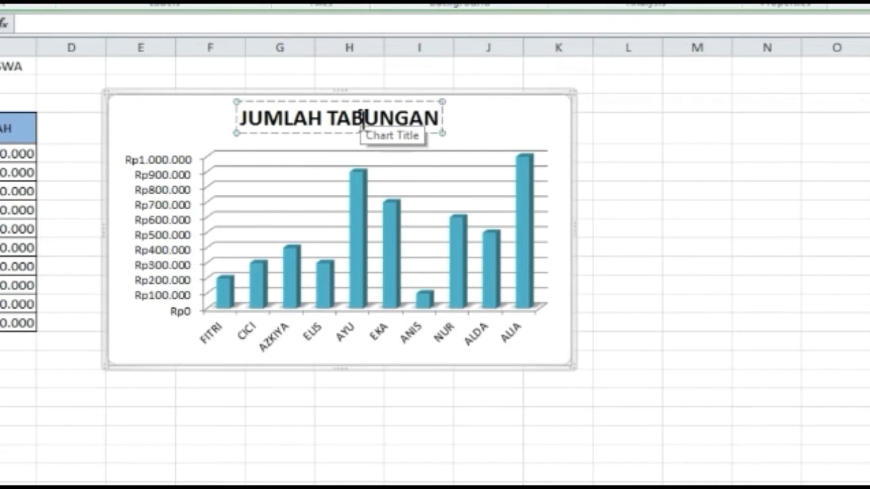
text(MASA)
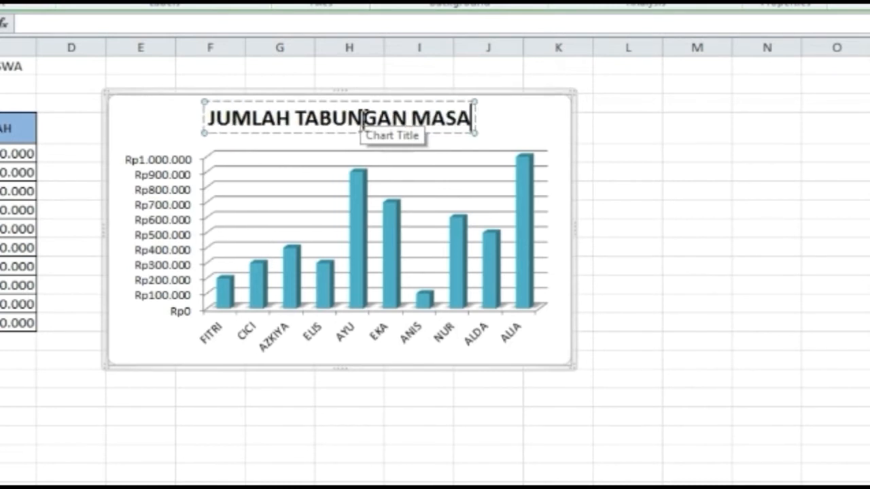
key(BackSpace)
key(BackSpace)
text(HAS)
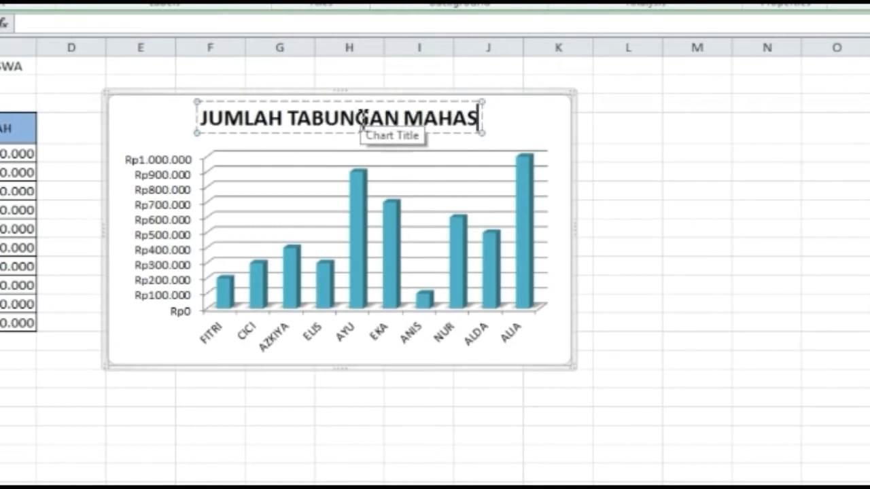
text(ISWA)
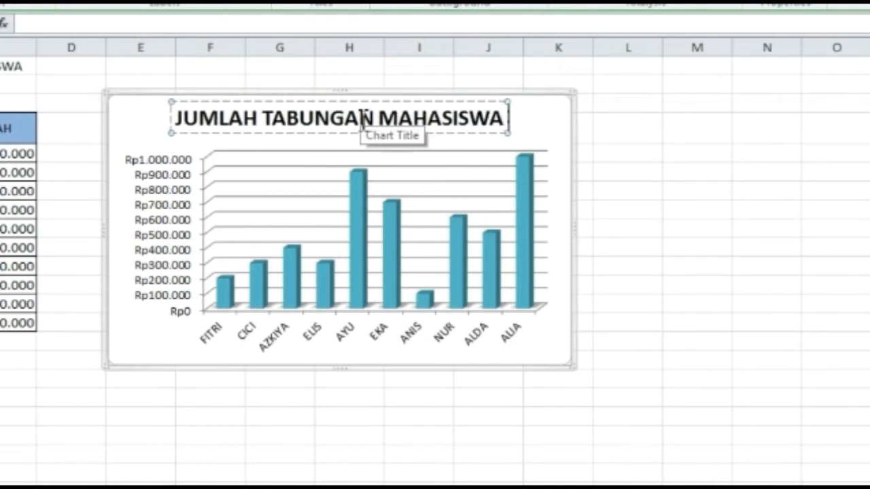
text( PAI)
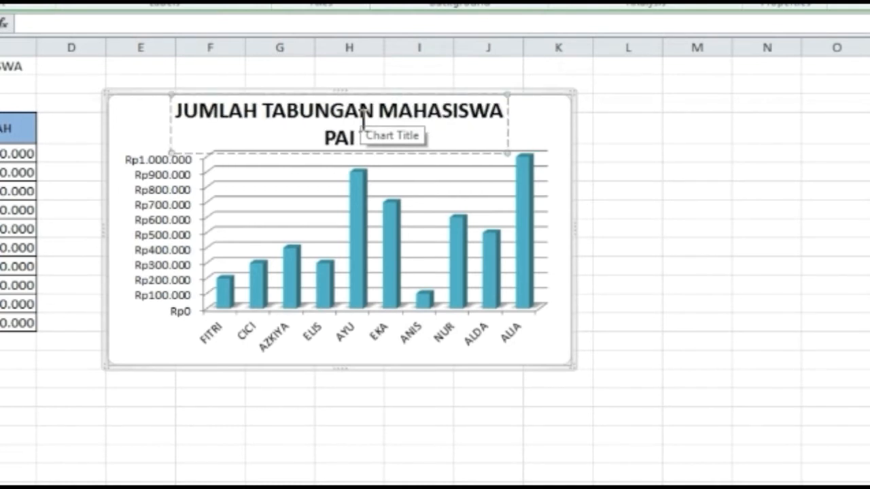
text(3A)
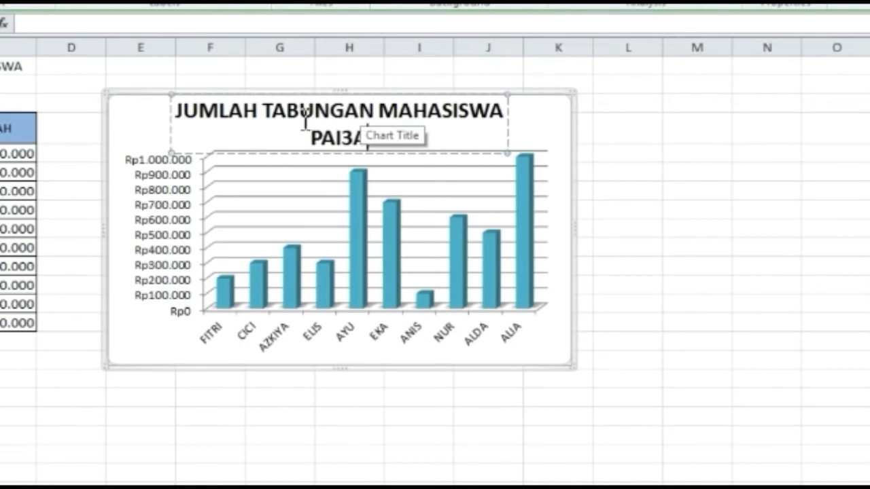
Format the whole chart title text in Times New Roman at size 14.
click(179, 114)
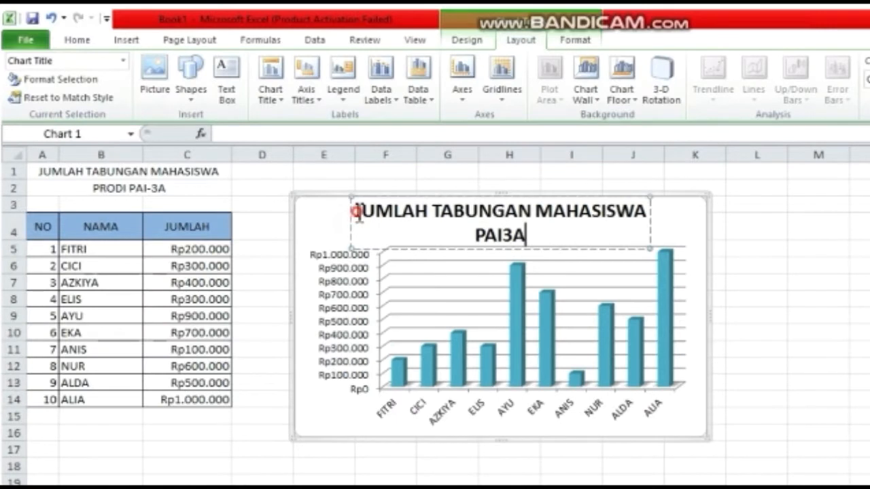
drag(358, 212, 534, 235)
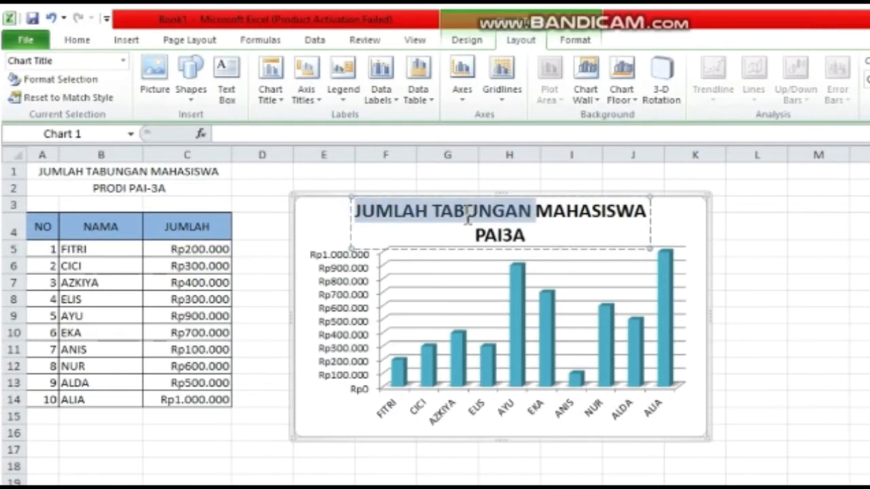
click(75, 44)
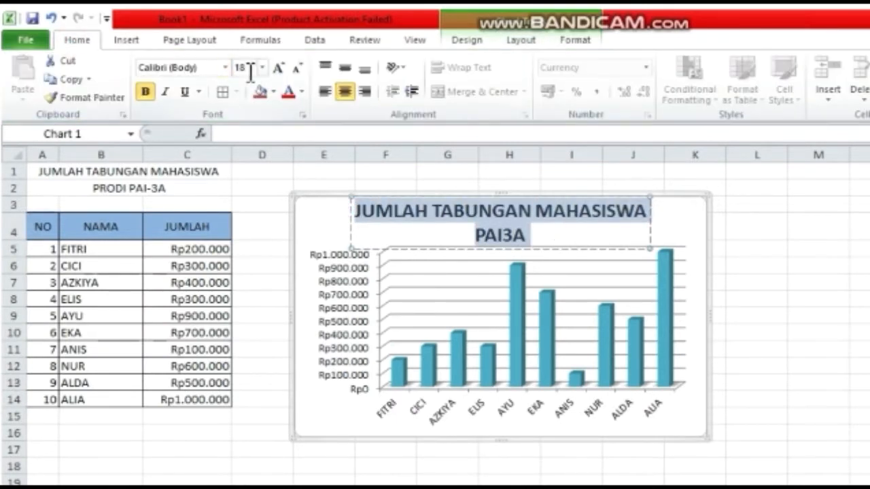
click(225, 67)
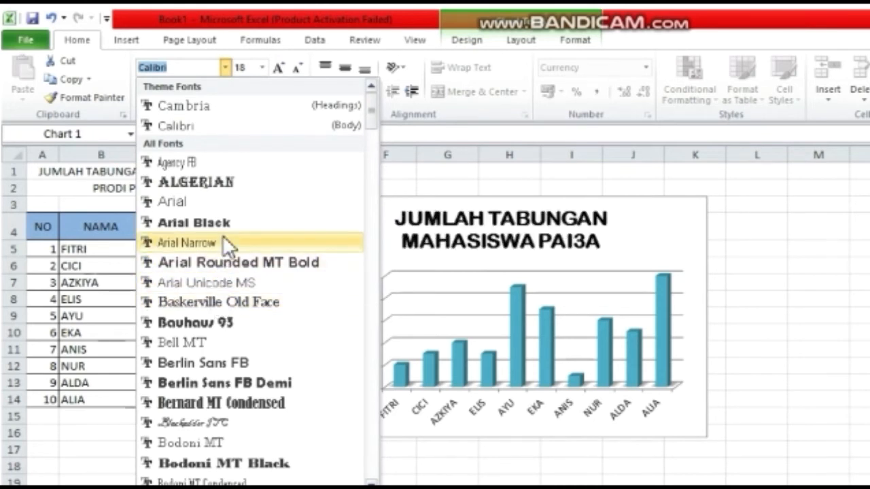
text(T)
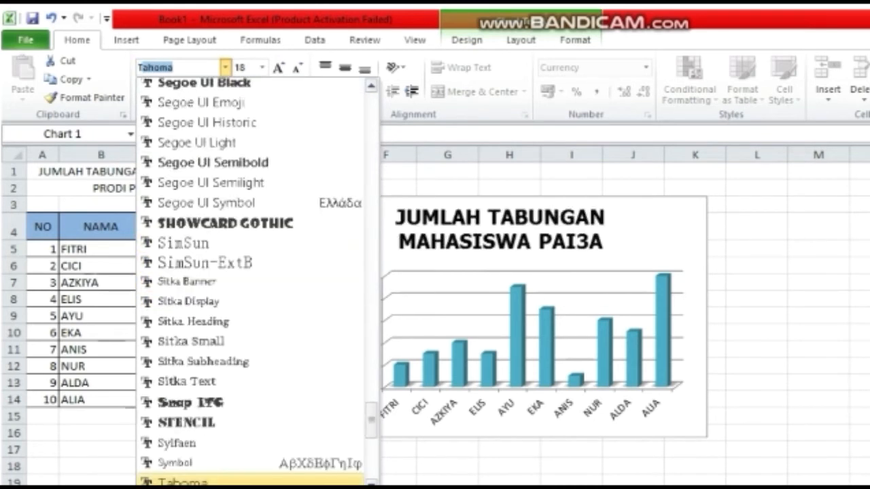
text(imes New R)
key(Return)
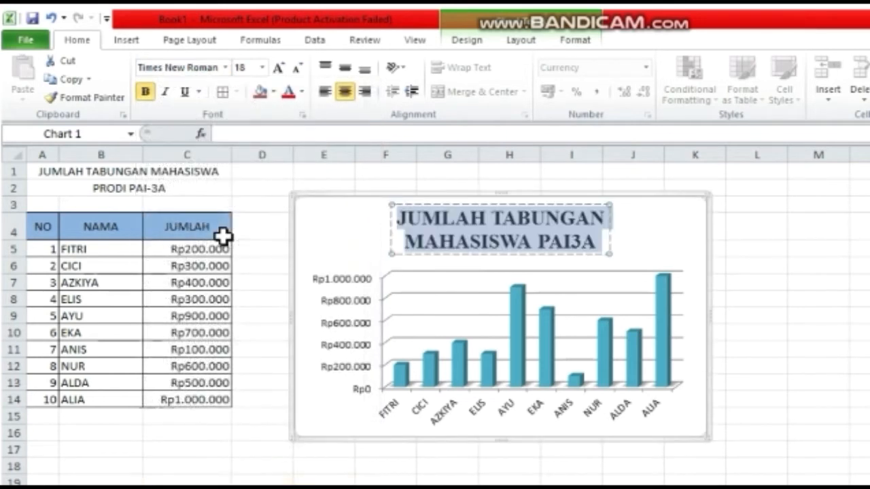
click(261, 67)
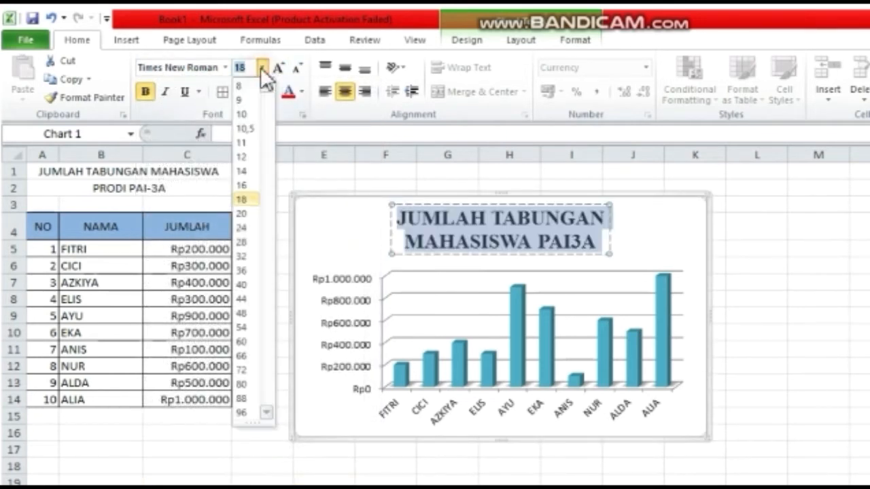
click(246, 173)
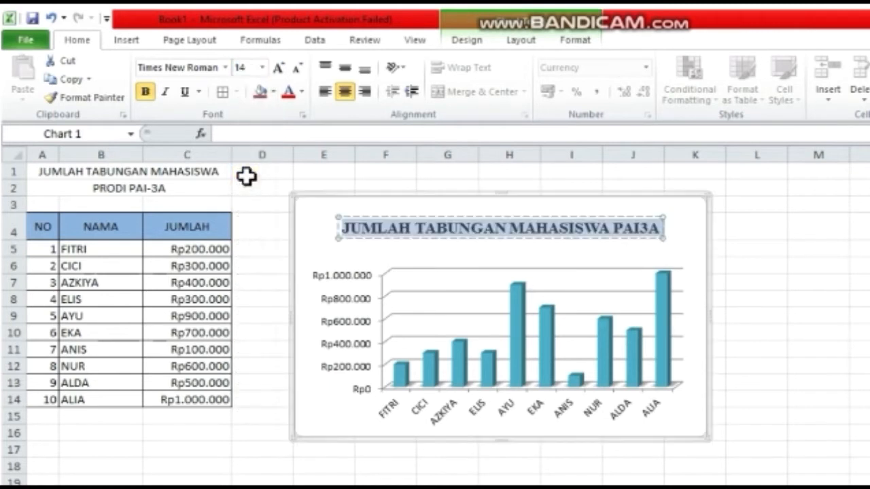
Fill the chart title's background with a very light blue theme color.
click(273, 91)
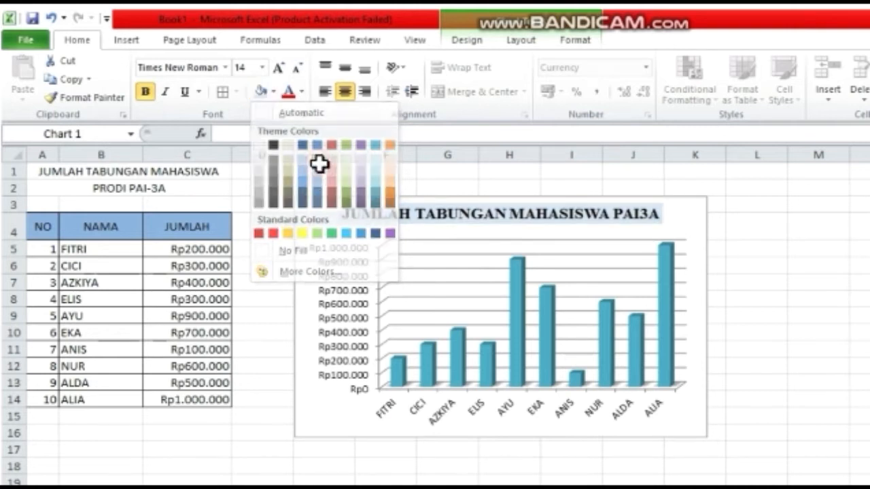
click(318, 163)
click(394, 273)
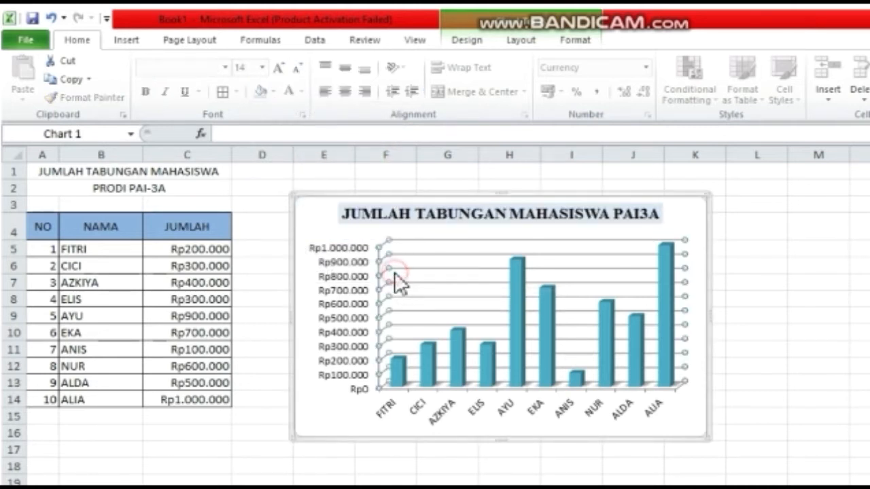
Fill the chart area background with the theme color Tan, Background 2.
click(323, 227)
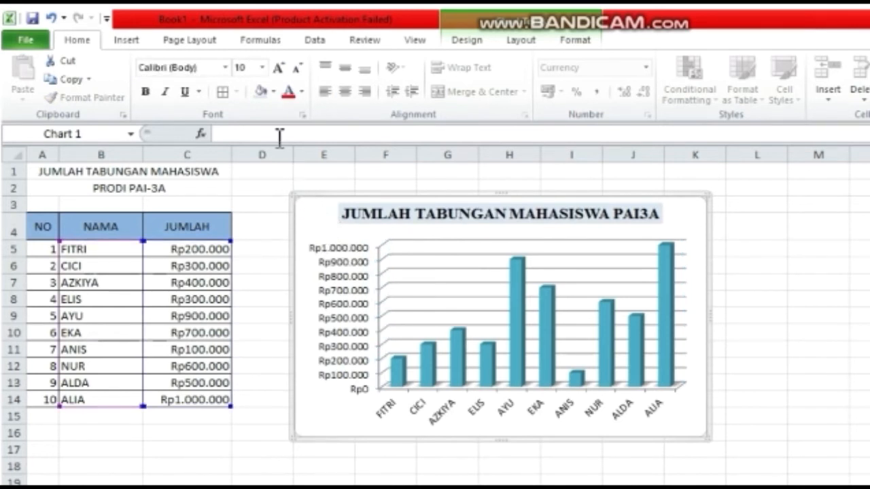
click(274, 92)
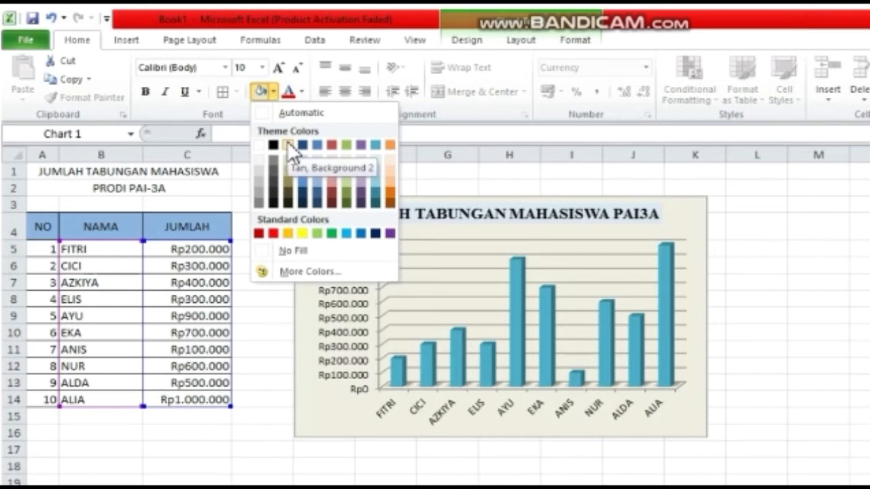
click(288, 145)
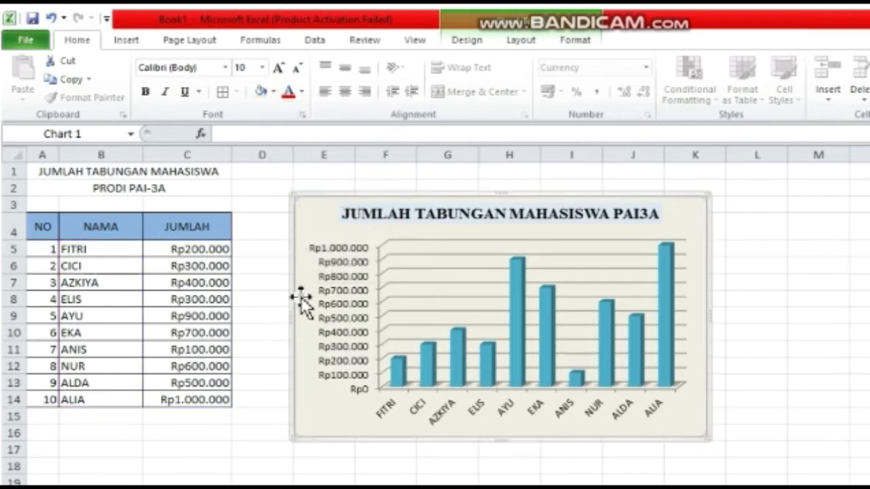
click(256, 388)
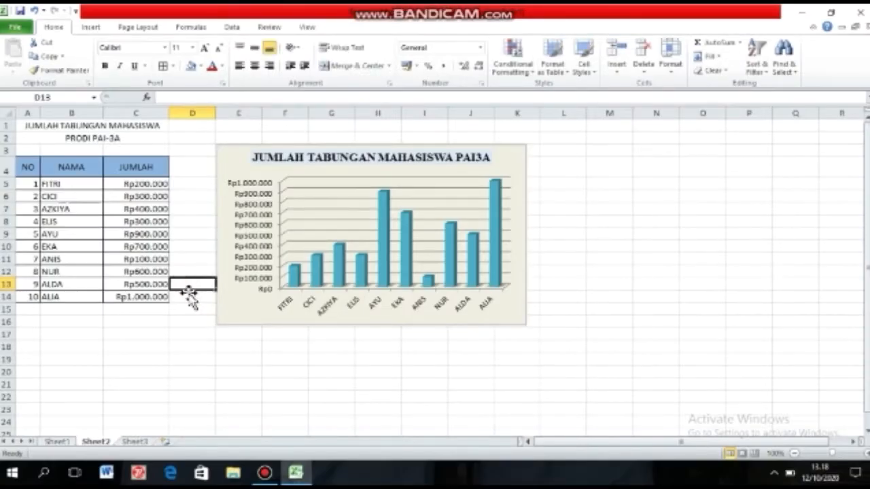
click(232, 373)
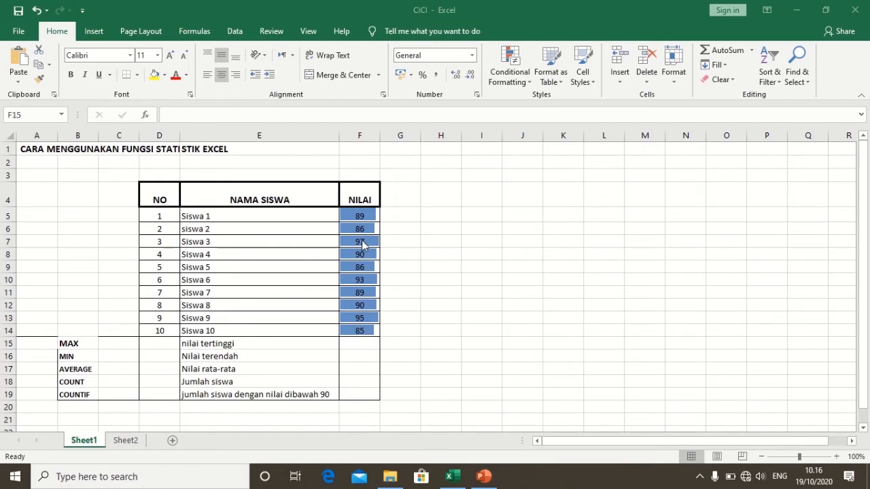
Calculate the highest score in F15 of the CICI workbook's Sheet1 with the formula =Max(F5:F14).
click(354, 345)
text(=)
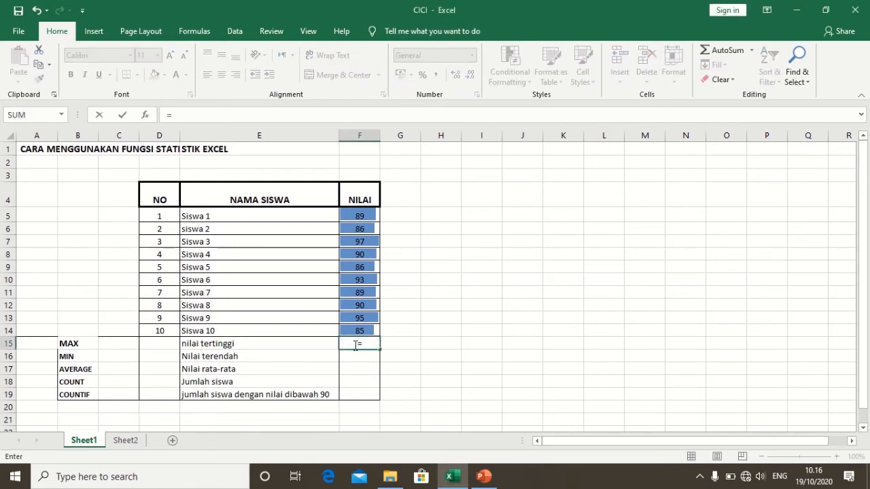
text(Ma)
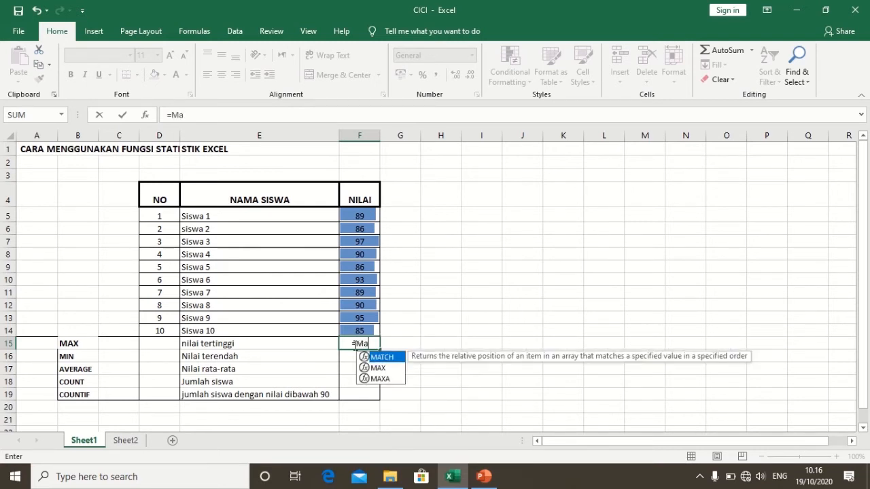
text(x)
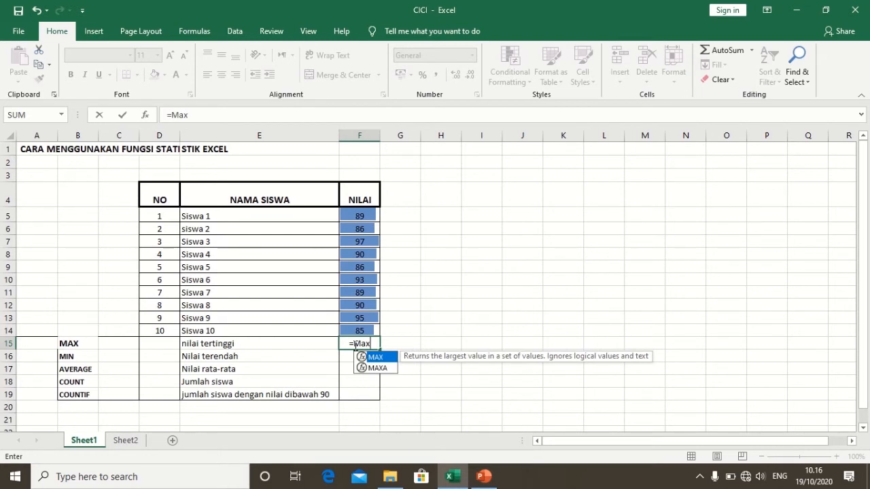
text(()
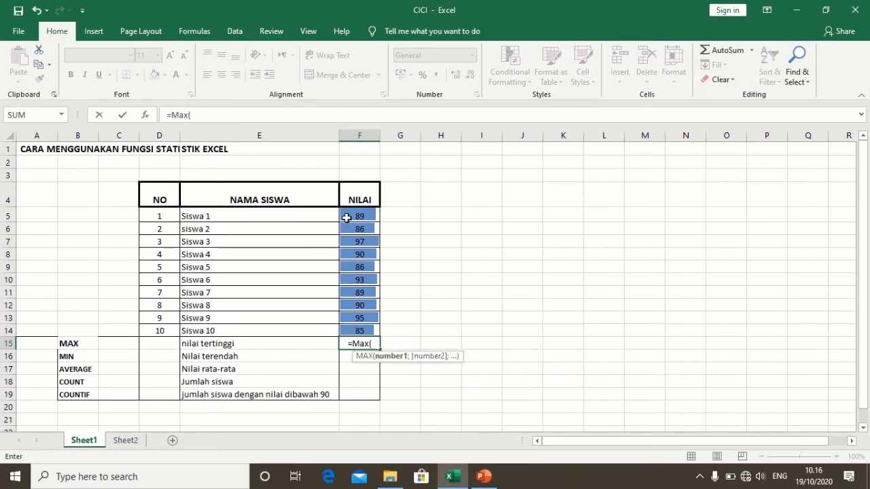
drag(344, 217, 365, 330)
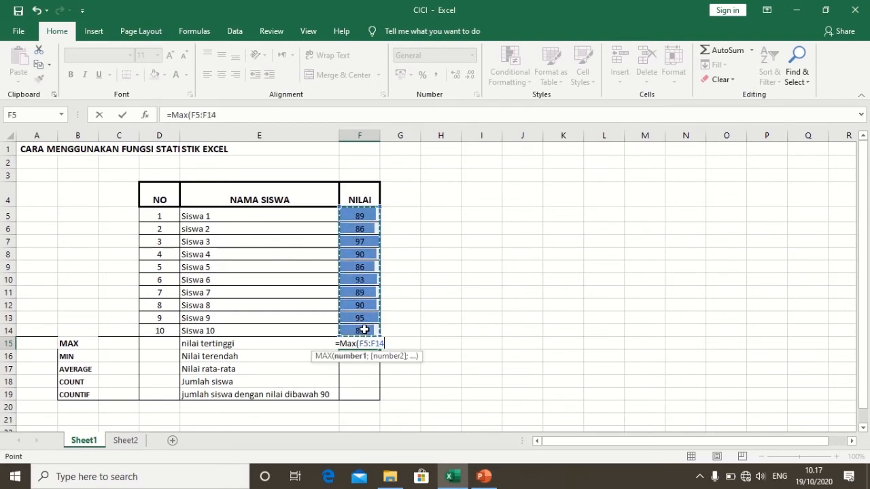
text())
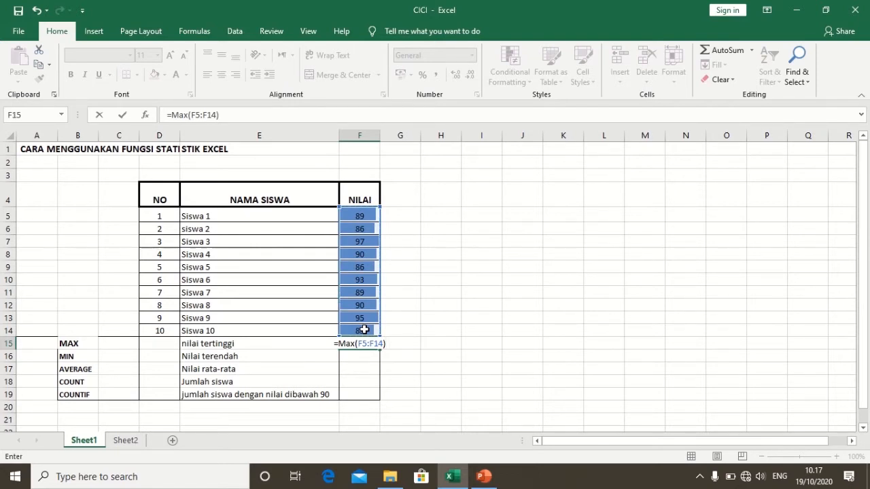
key(Return)
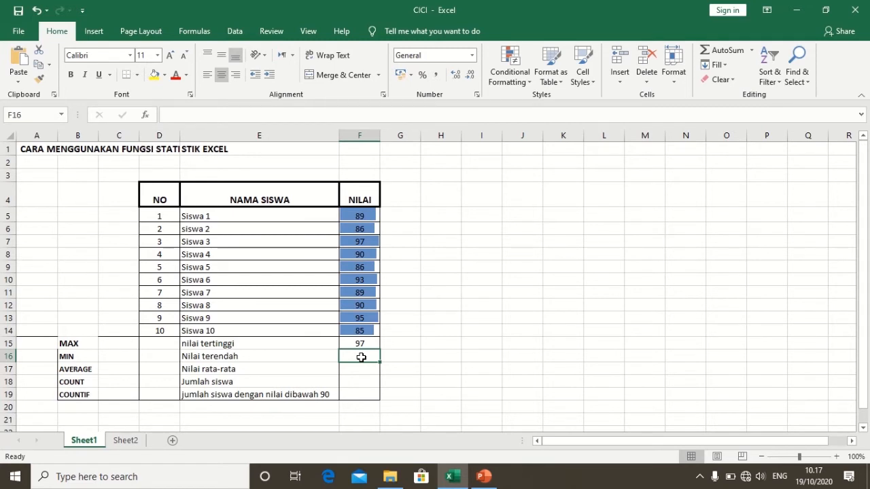
Calculate the lowest score in F16 with the formula =Min(F5:F14).
text(=)
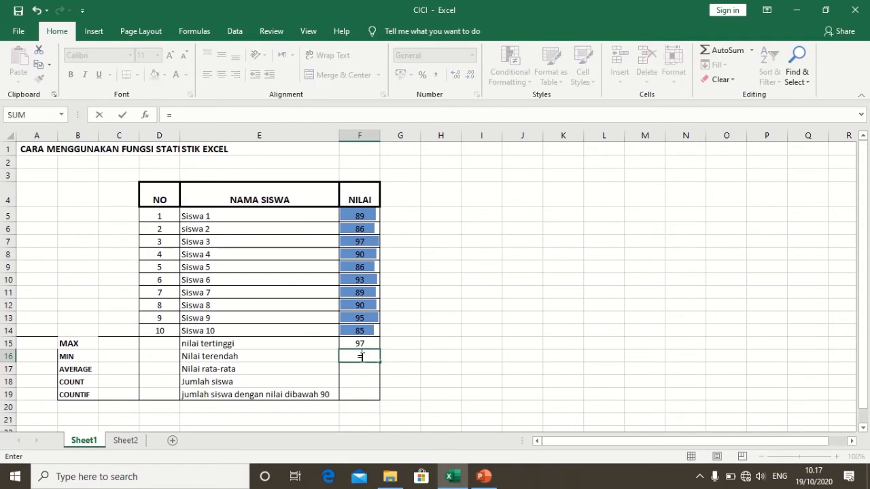
text(Min)
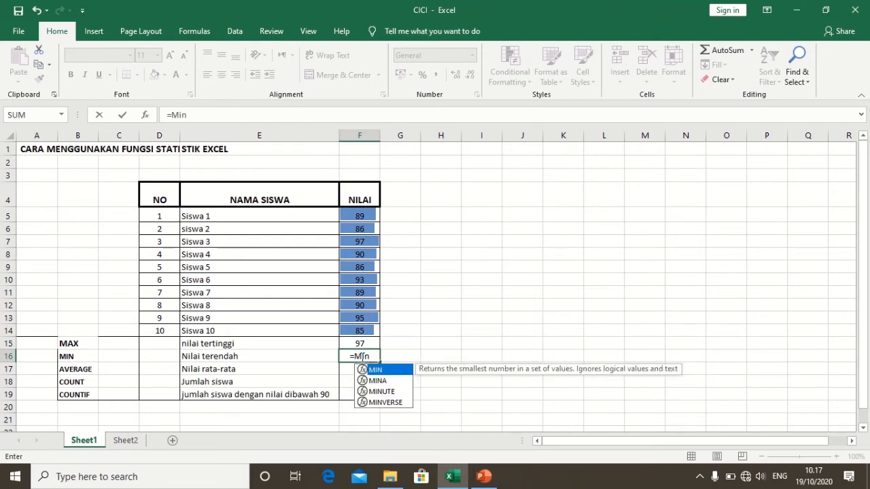
text(()
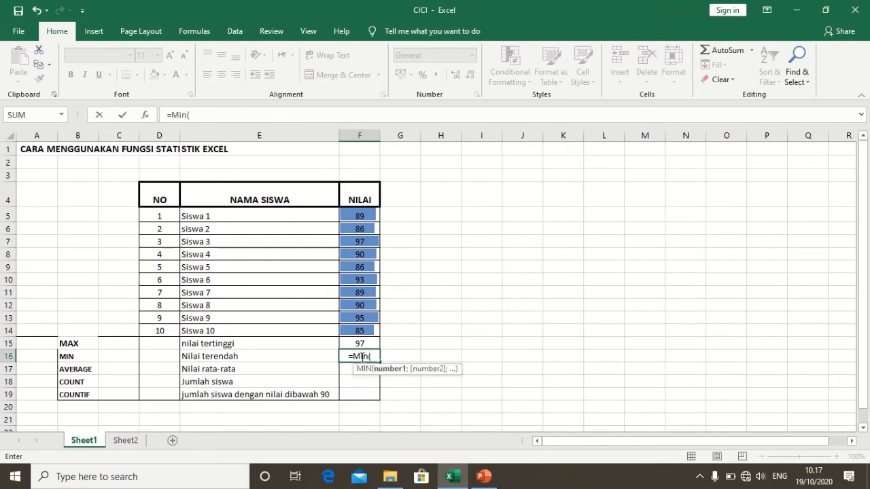
click(349, 220)
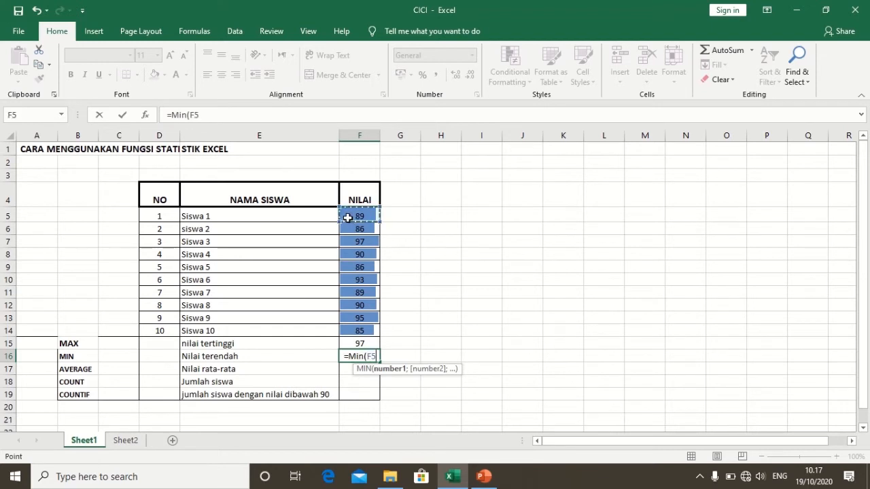
drag(349, 223, 367, 324)
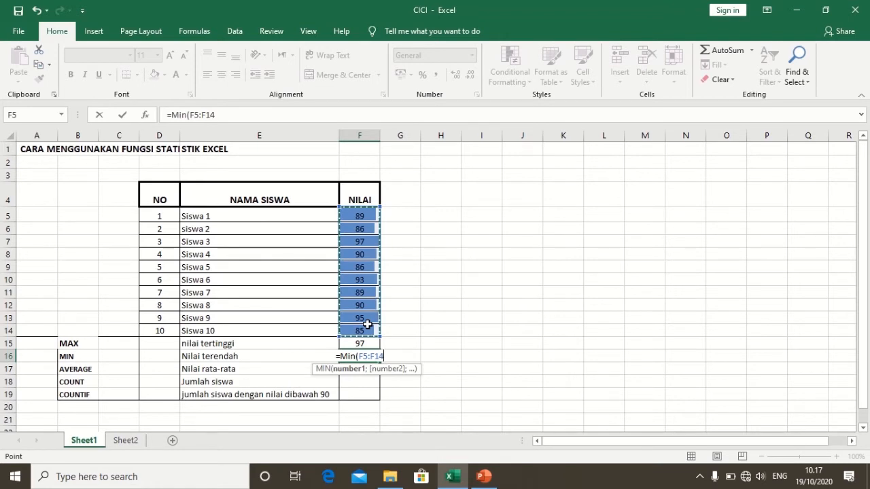
text())
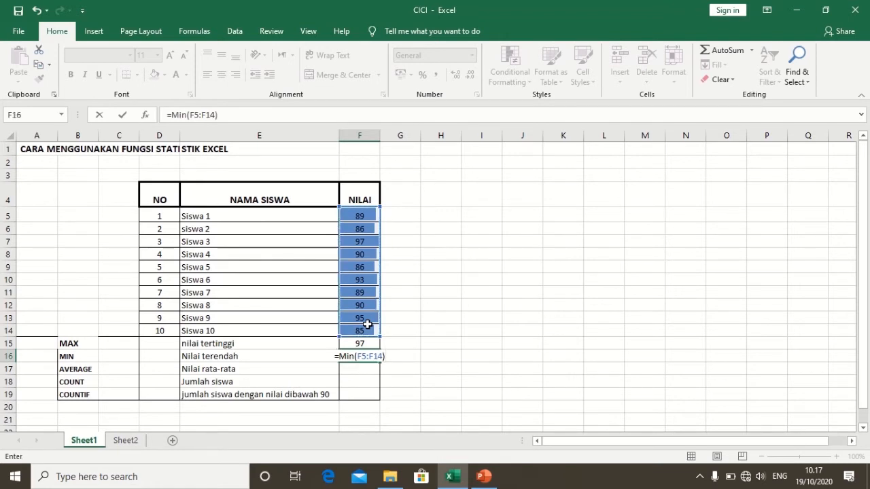
key(Return)
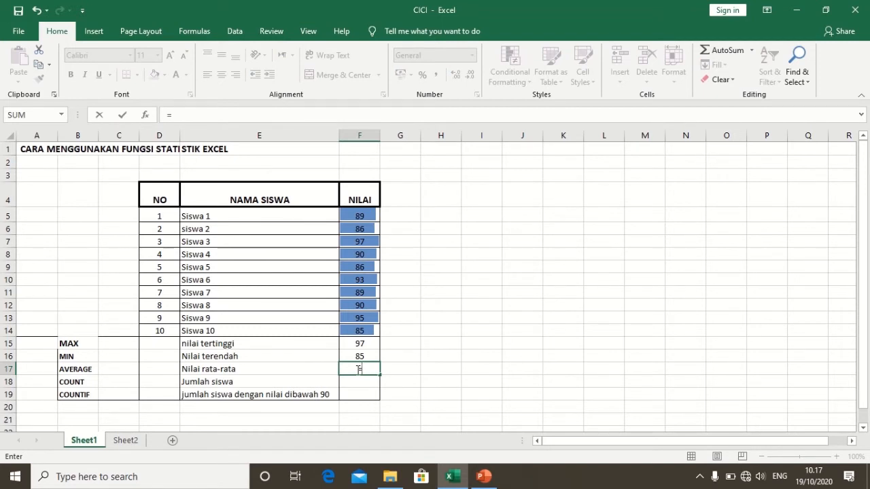
Calculate the mean score in F17 with the formula =Average(F5:F14).
text(Afra)
key(BackSpace)
key(BackSpace)
key(BackSpace)
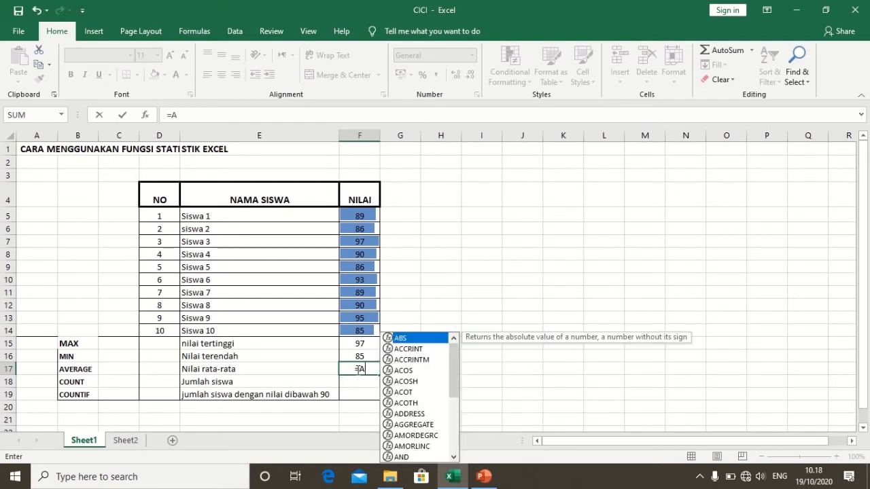
text(vera)
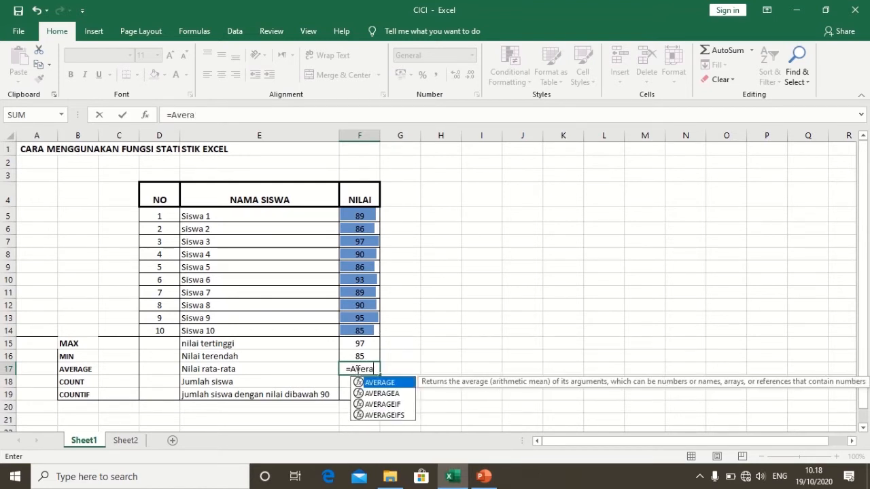
text(ge)
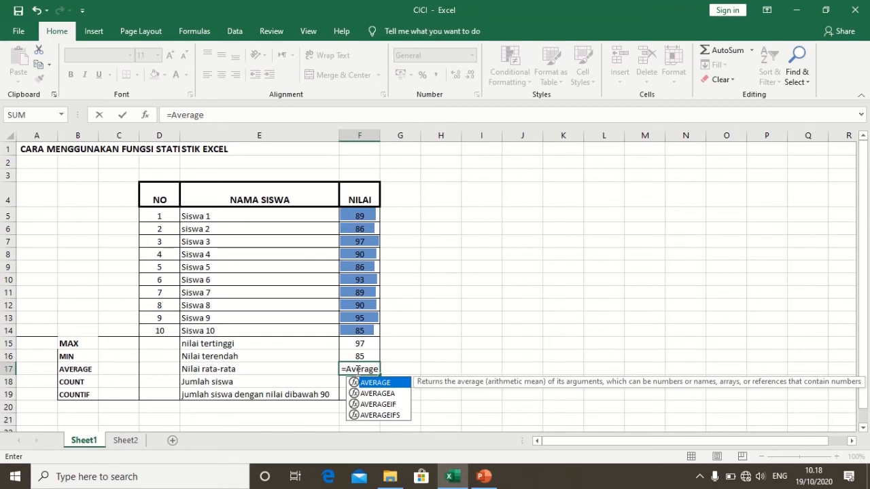
text(()
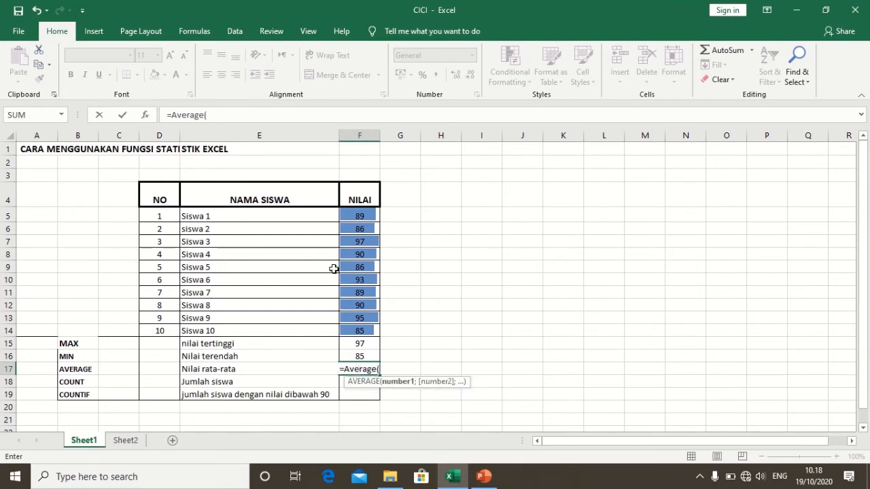
drag(352, 216, 366, 329)
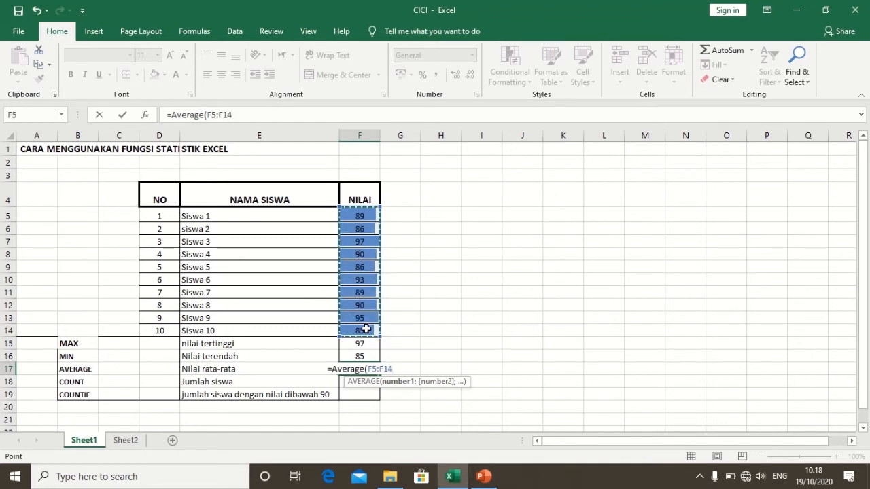
text())
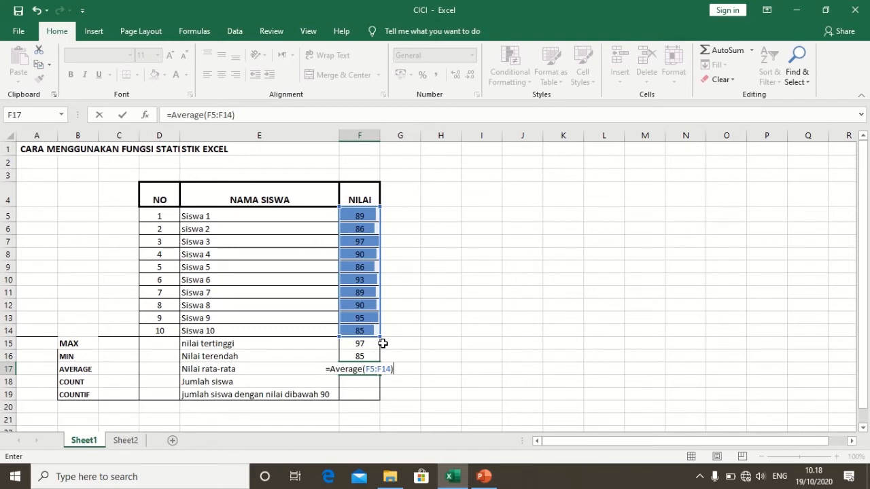
key(Return)
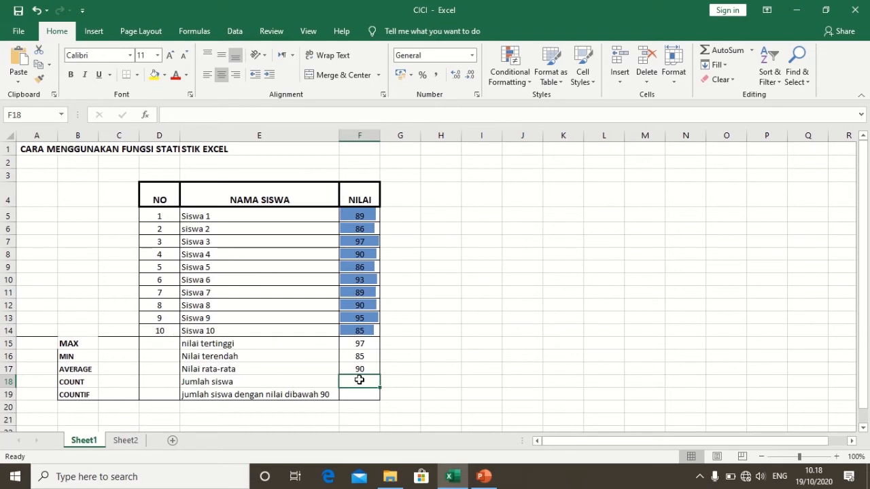
Count the students in F18 with the formula =Count(F5:F14).
text(=)
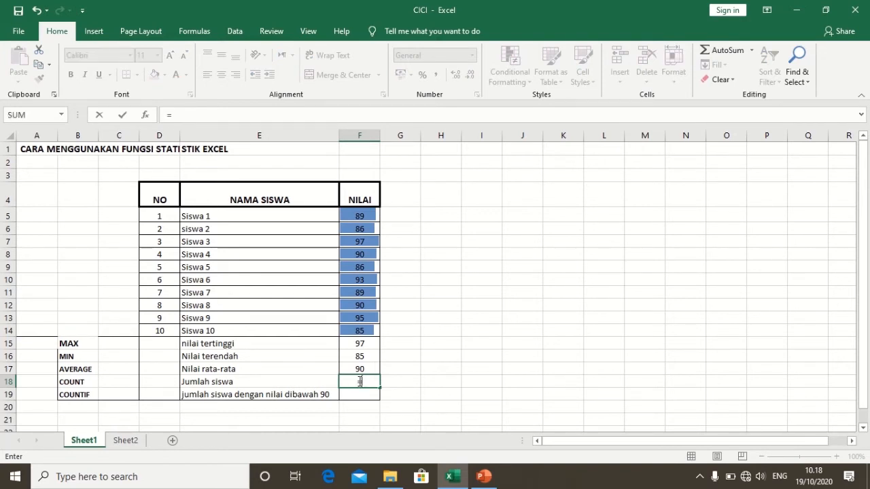
text(C)
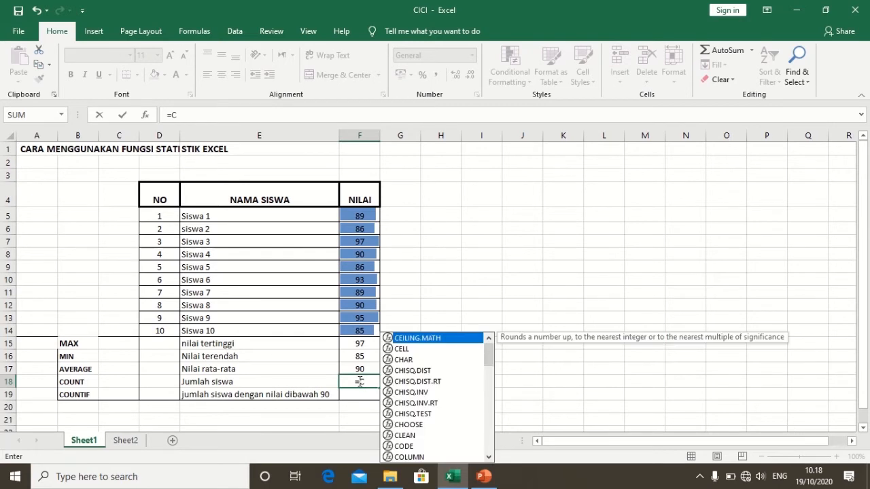
text(ount)
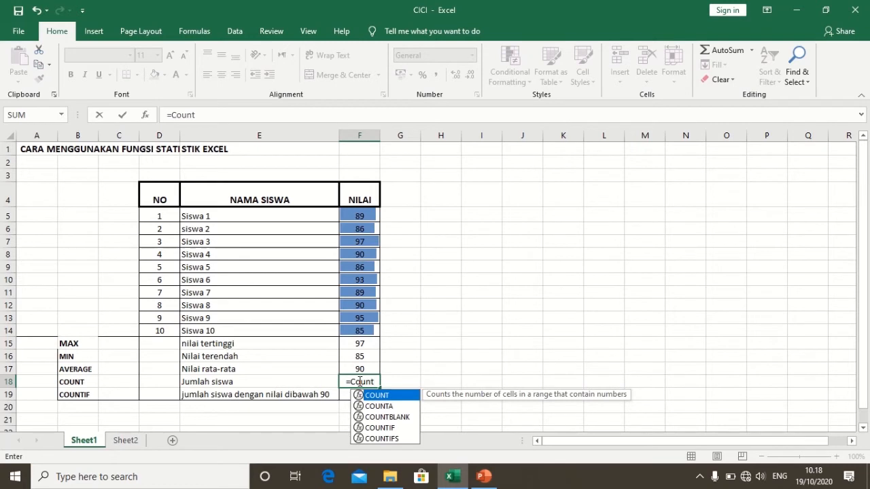
text(()
drag(345, 217, 366, 326)
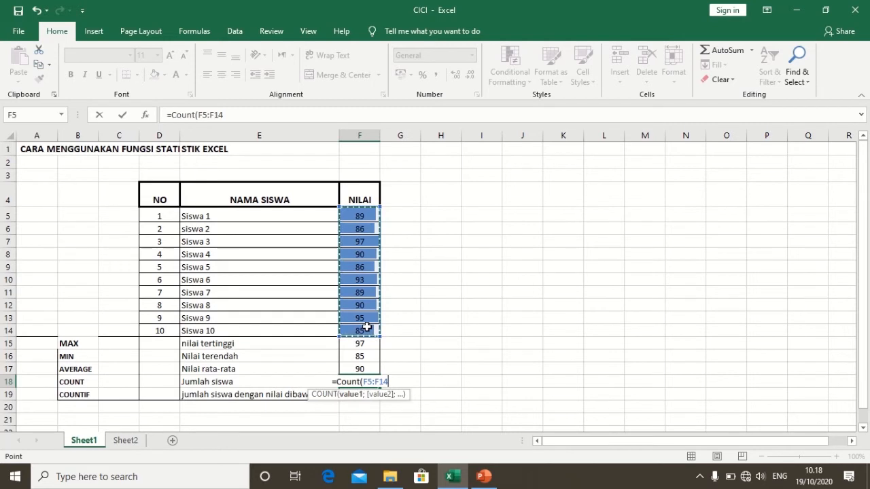
text())
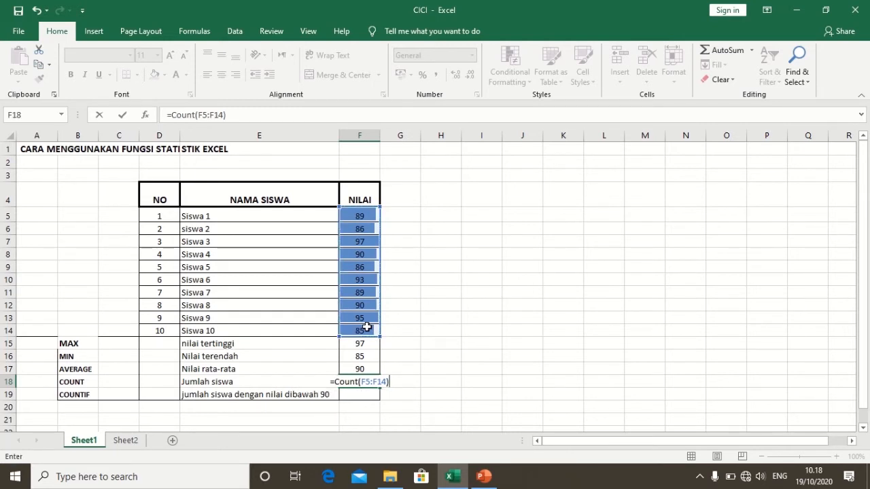
key(Return)
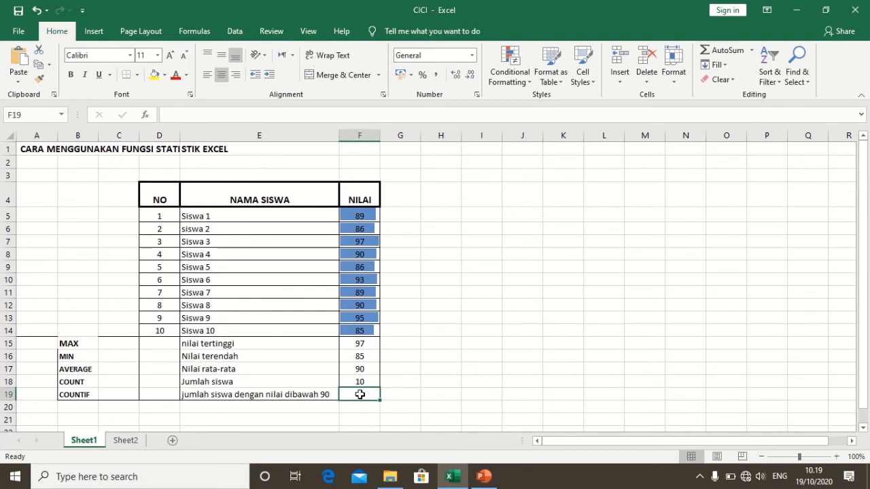
Count the students scoring below 90 in F19 with the formula =Countif(F5:F14;"<90").
text(=)
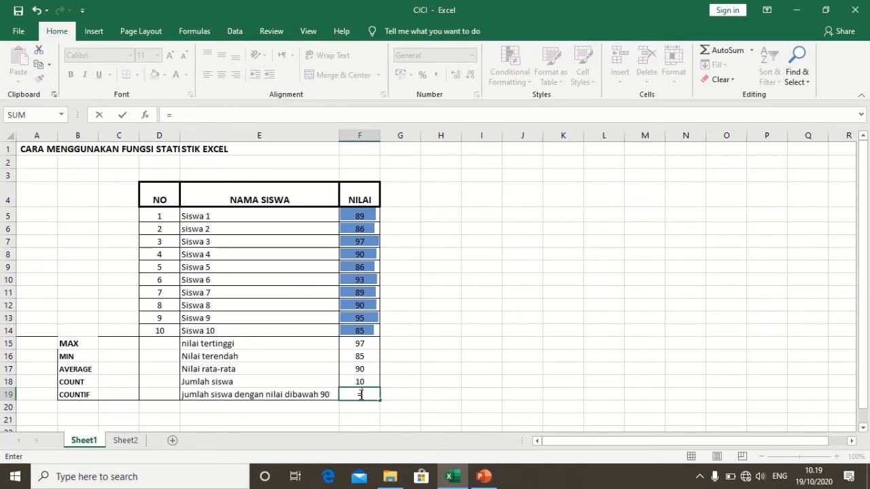
text(C)
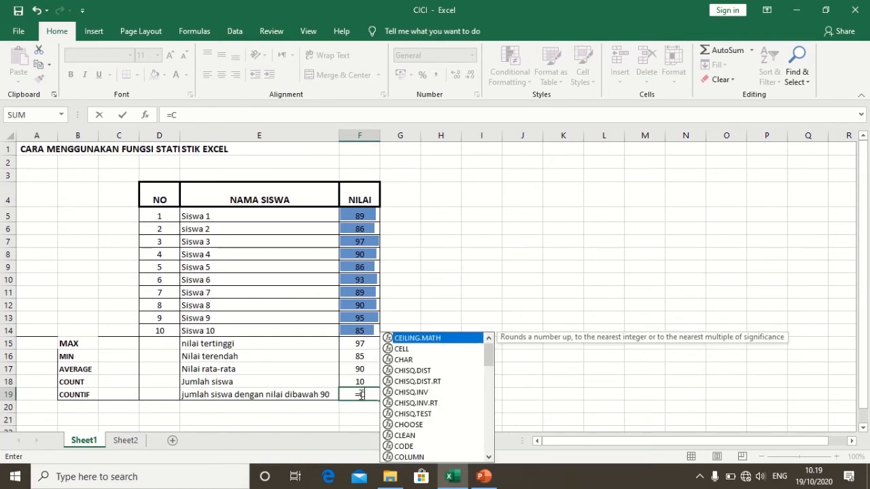
text(ont)
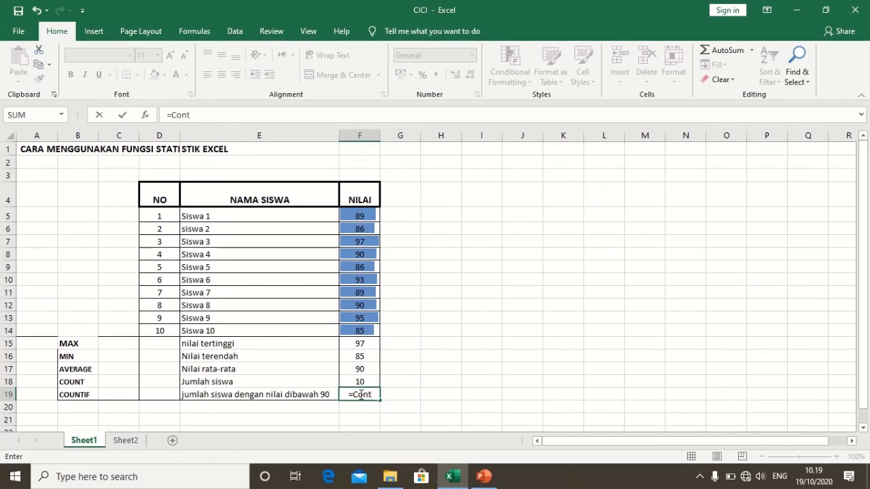
key(BackSpace)
key(BackSpace)
text(u)
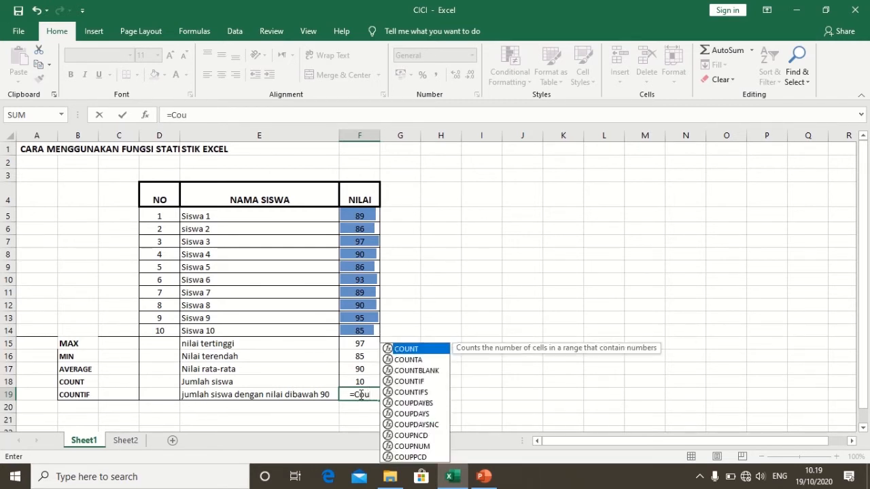
text(n)
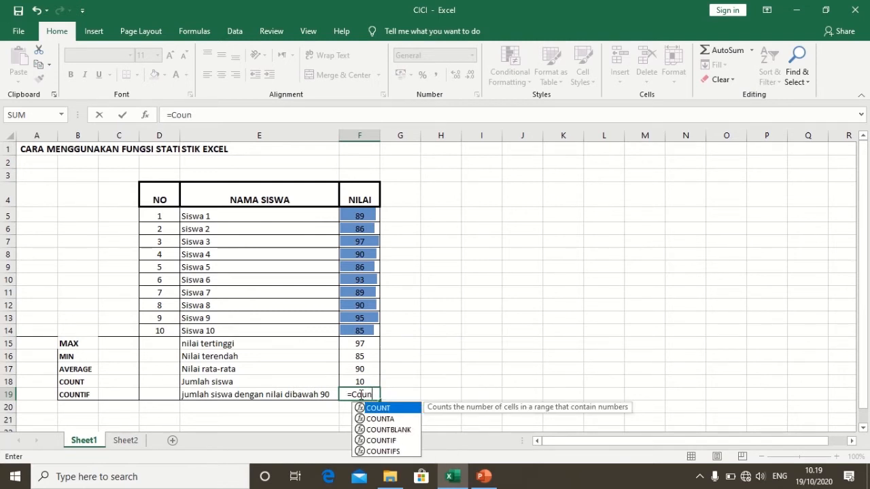
text(tif)
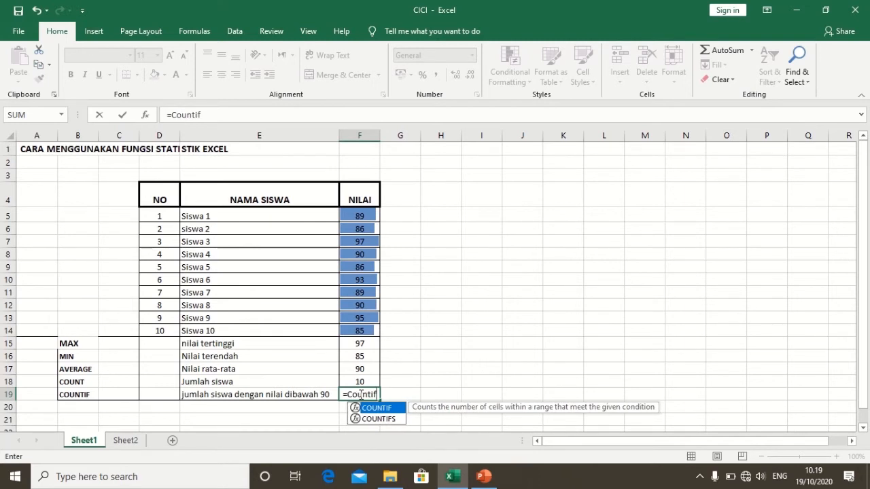
text(()
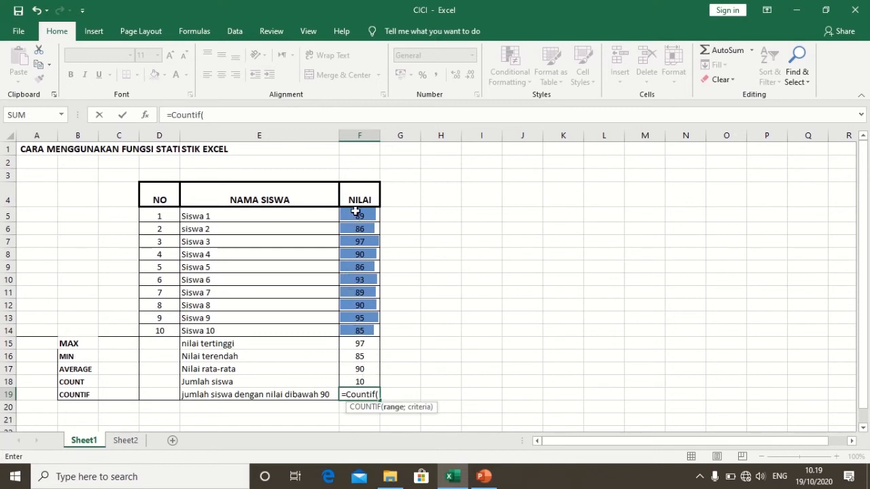
drag(355, 214, 371, 331)
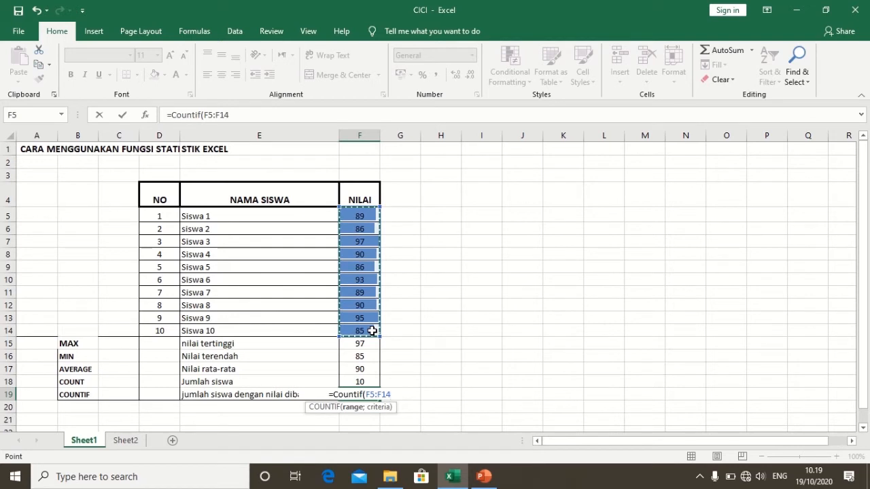
text(;)
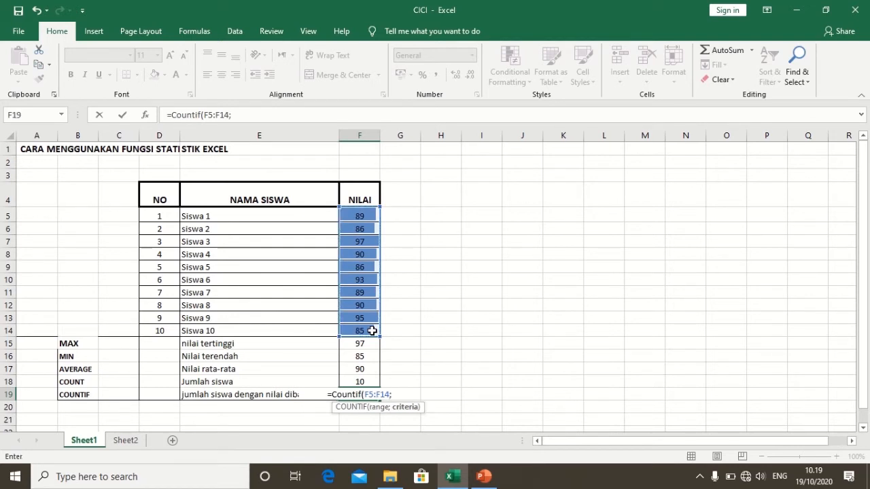
text(")
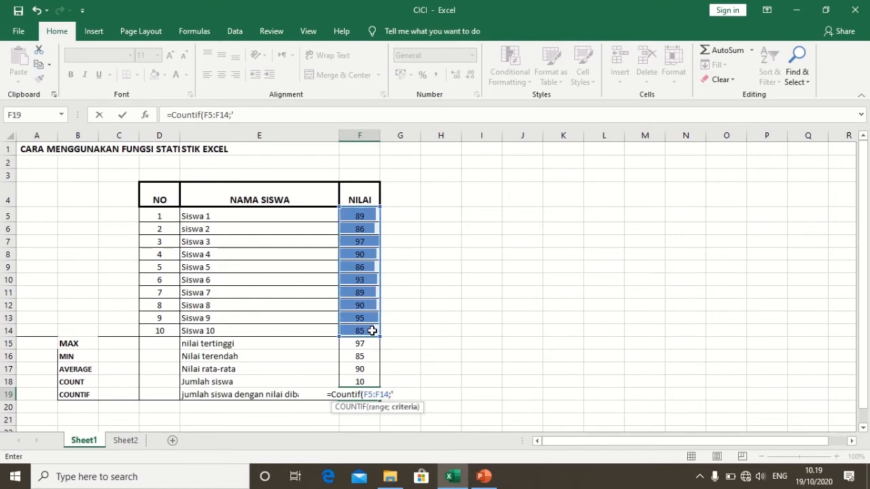
key(BackSpace)
text(")
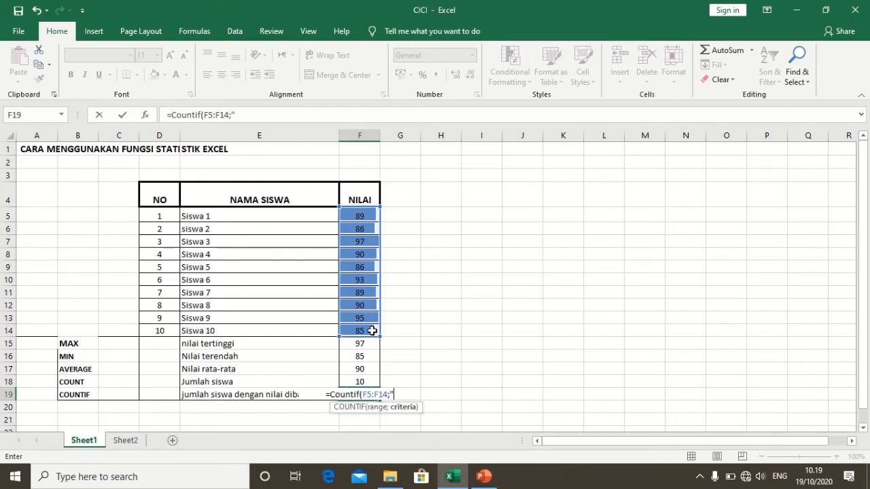
text(<)
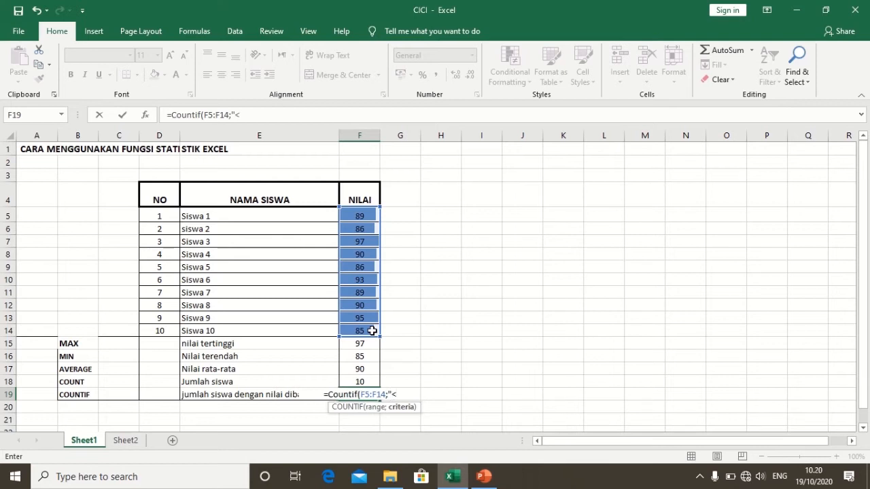
text(90)
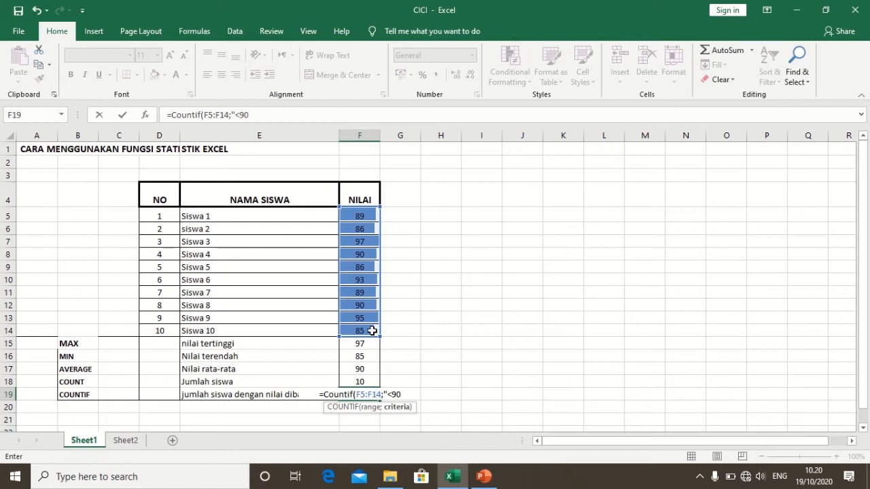
text(")
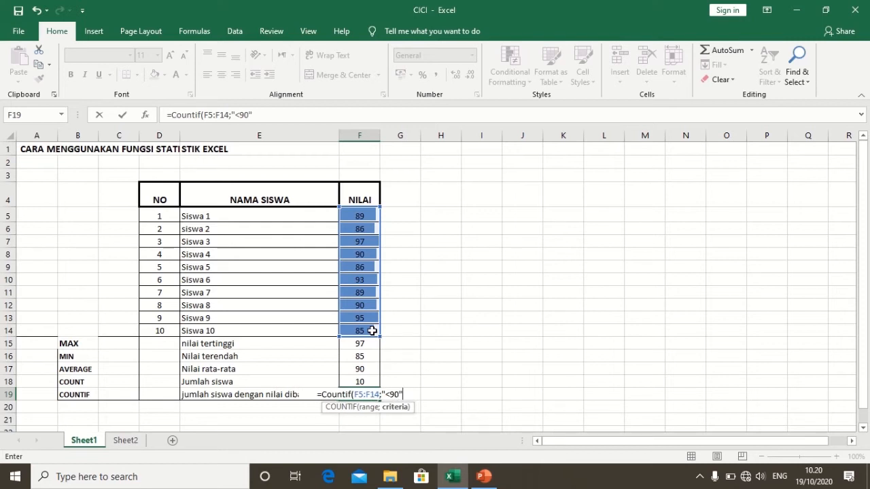
text())
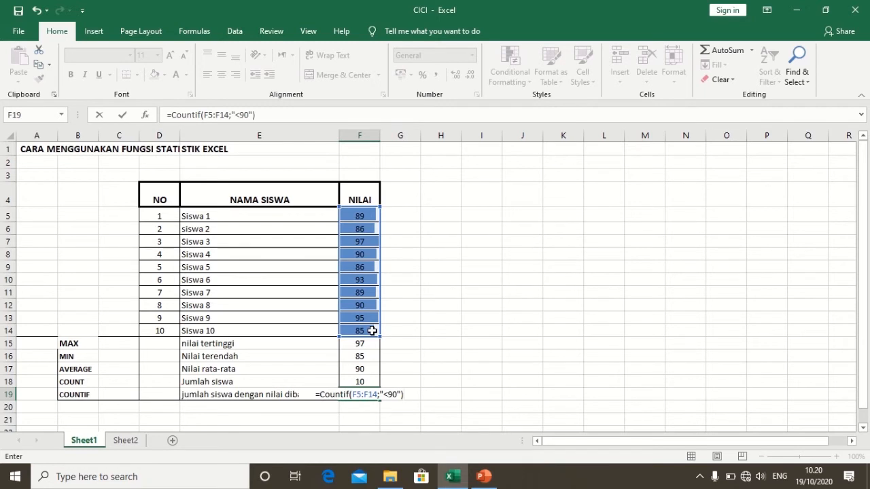
key(Return)
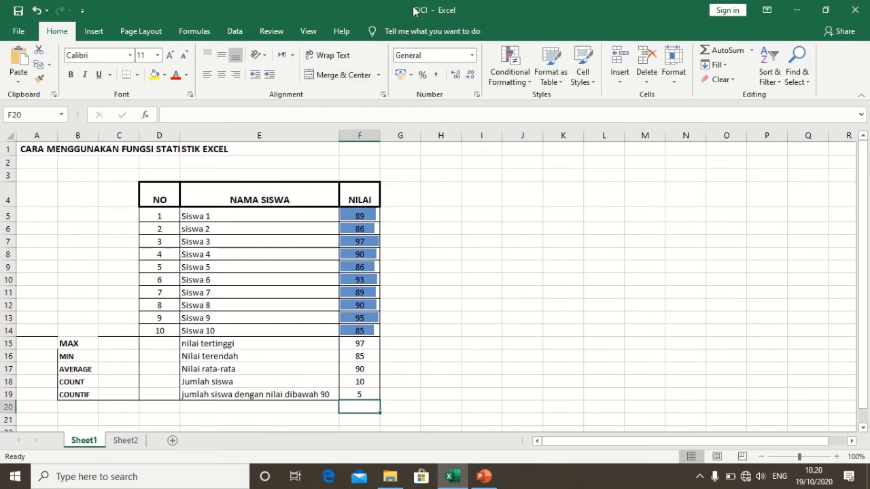
mouse_move(403, 33)
click(346, 27)
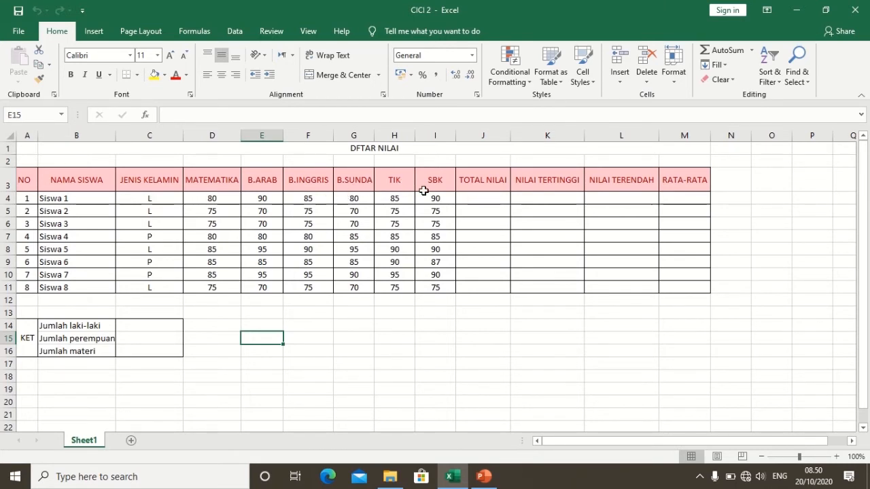
In the CICI 2 workbook, total Siswa 1's scores in J4 with =SUM(D4:I4) and fill the formula down to J11.
click(488, 198)
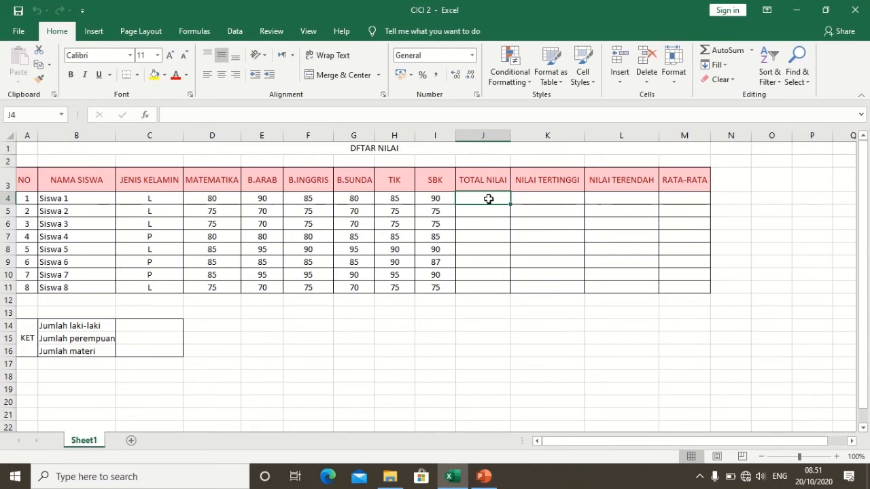
text(=)
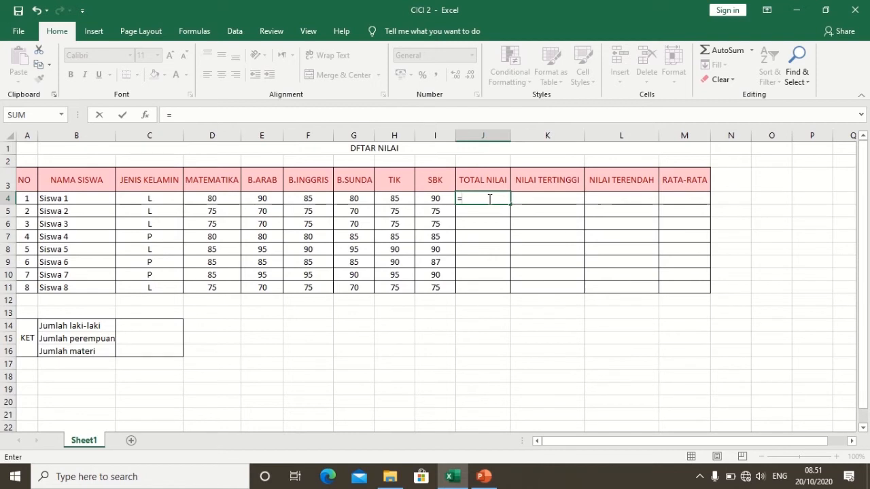
text(SUM)
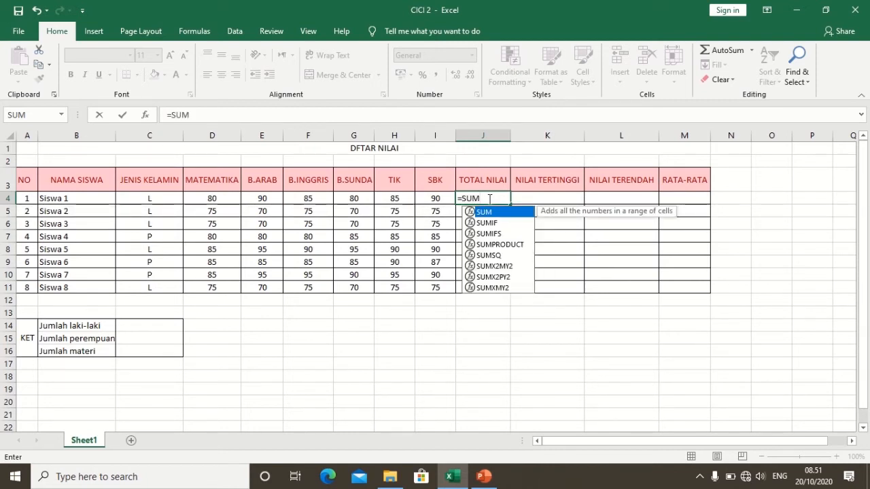
text(()
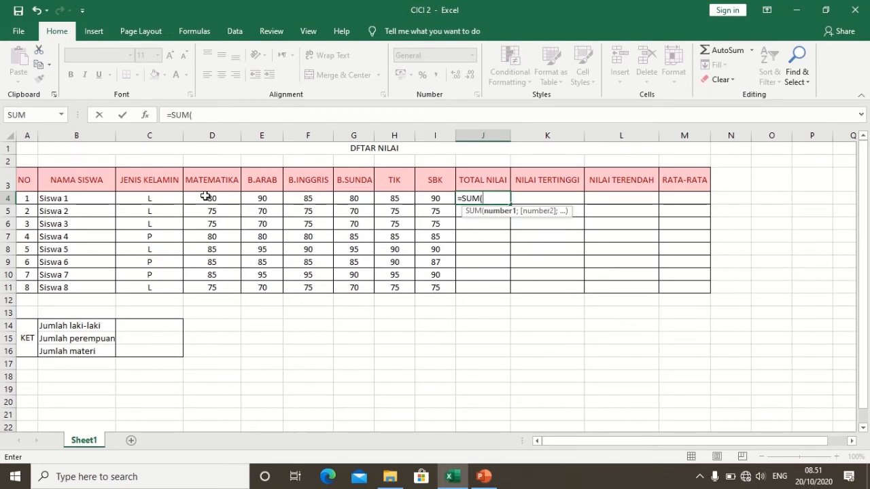
drag(203, 198, 430, 199)
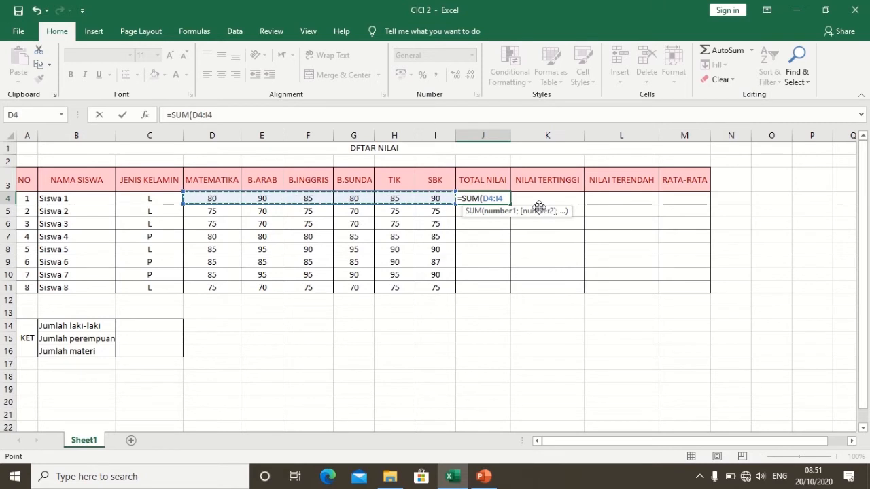
text())
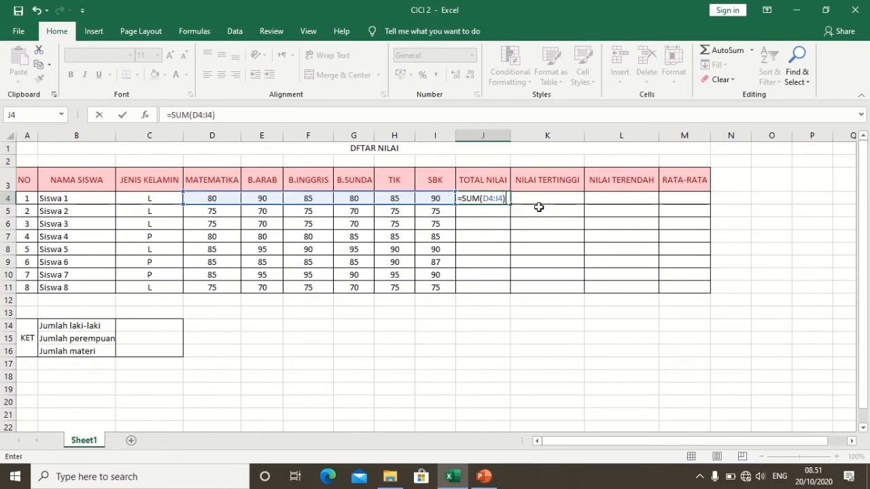
key(Return)
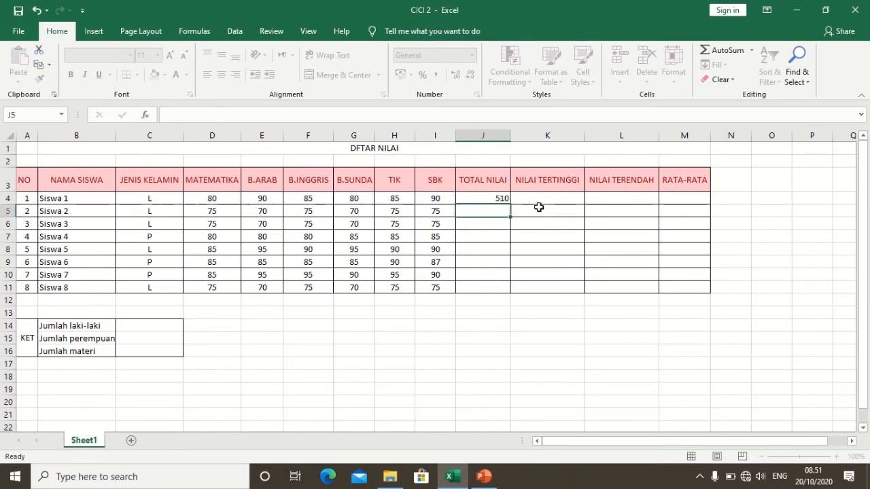
click(497, 199)
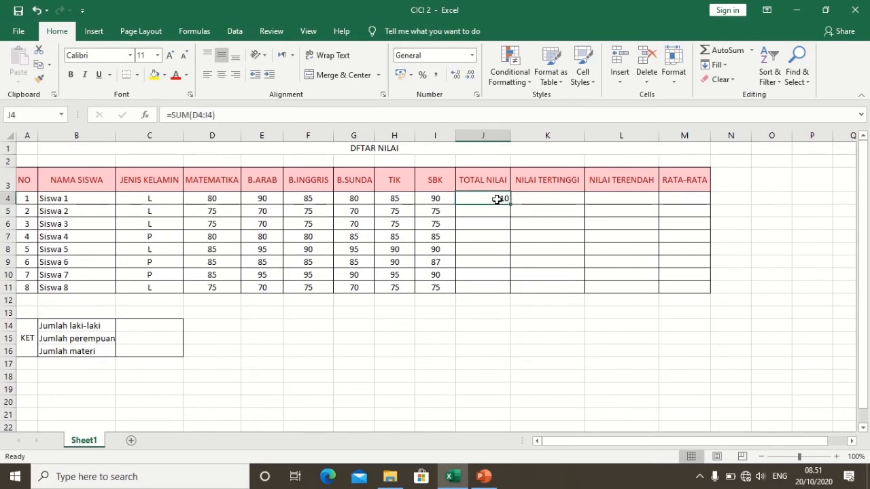
drag(512, 204, 506, 291)
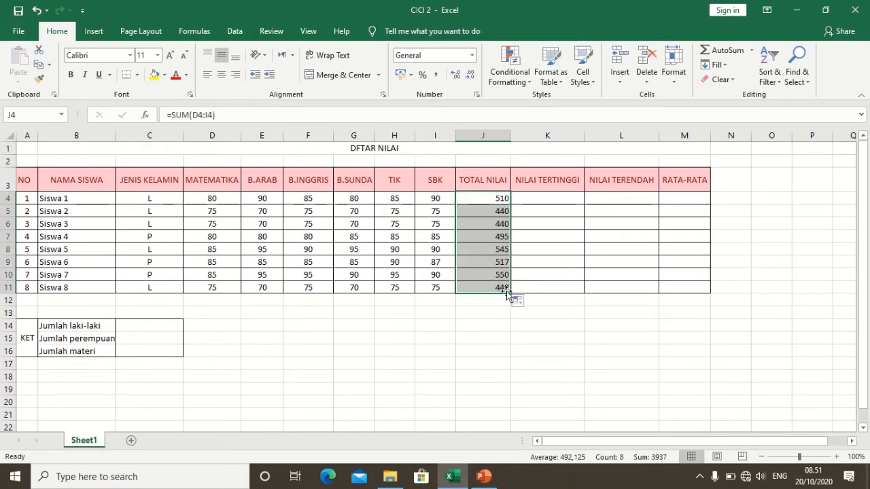
Calculate Siswa 1's highest score in K4 with the formula =MAX(D4:I4).
click(563, 201)
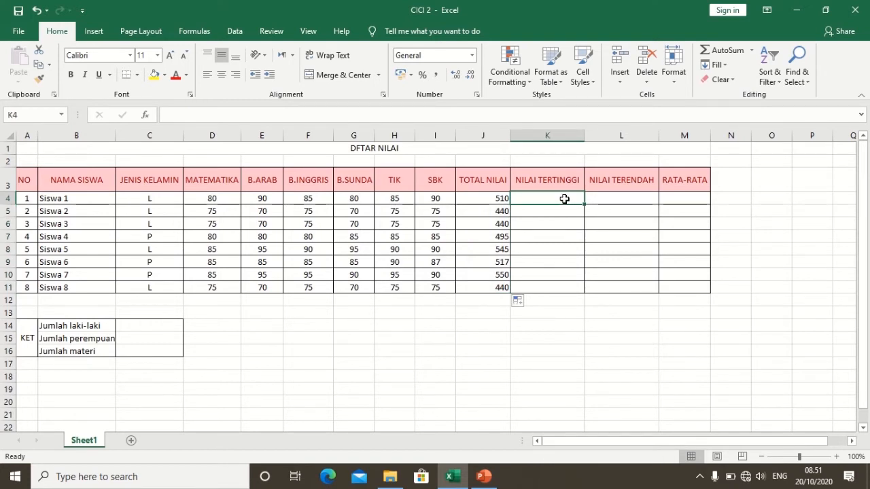
text(=)
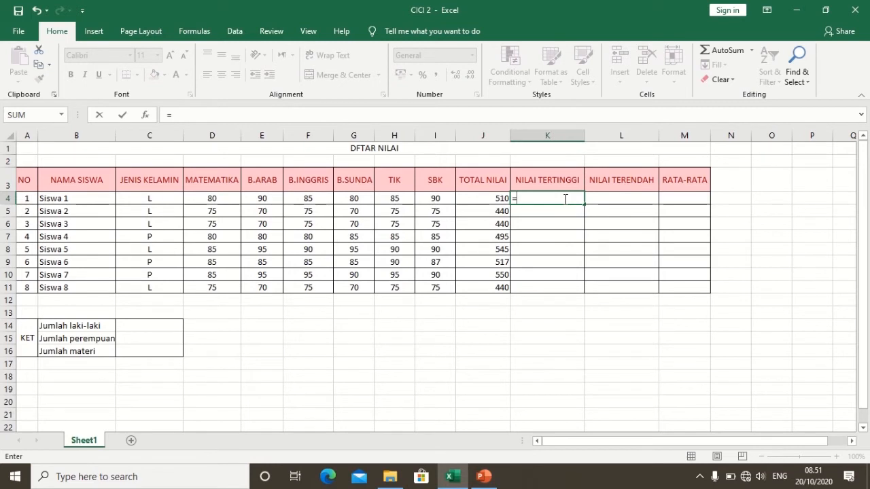
text(M)
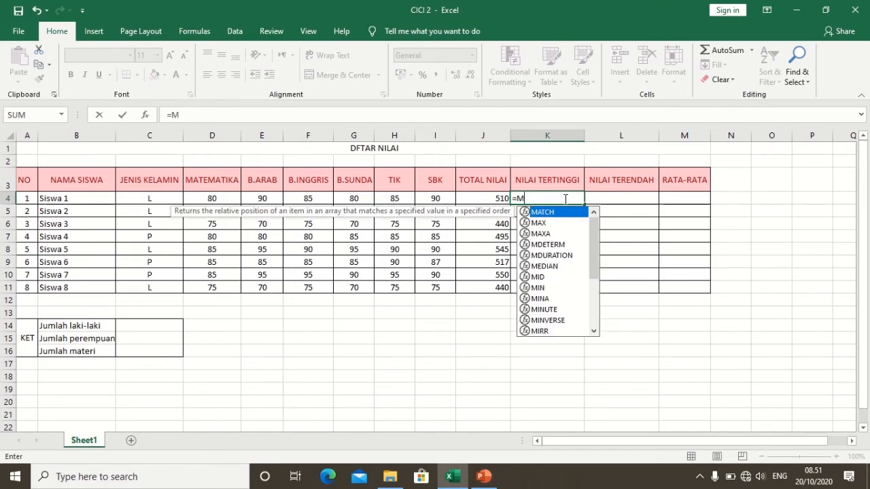
text(A)
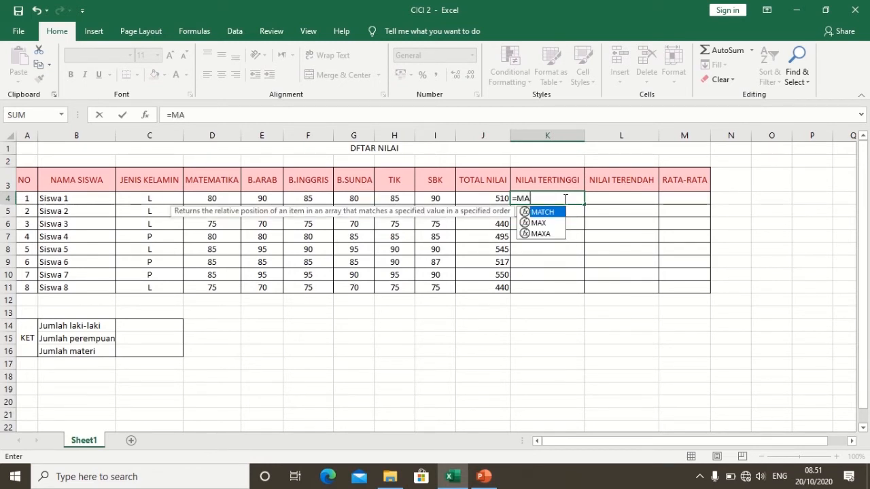
text(X)
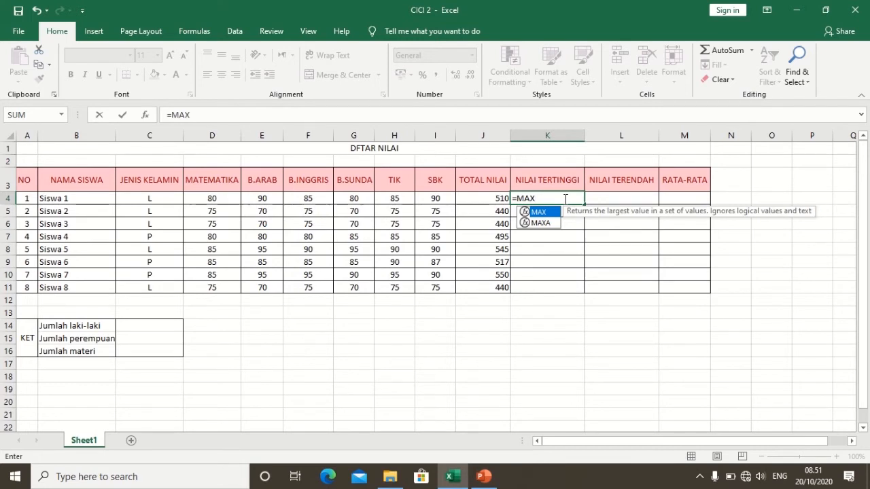
text(()
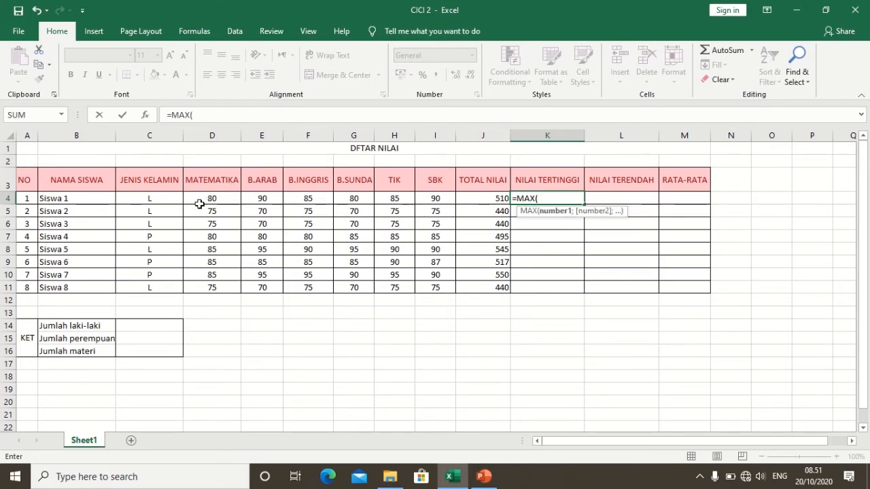
drag(199, 200, 441, 198)
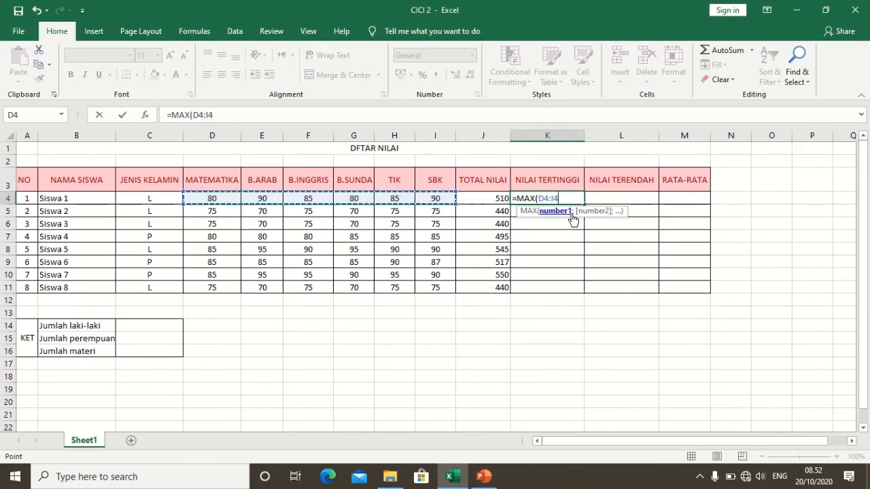
text())
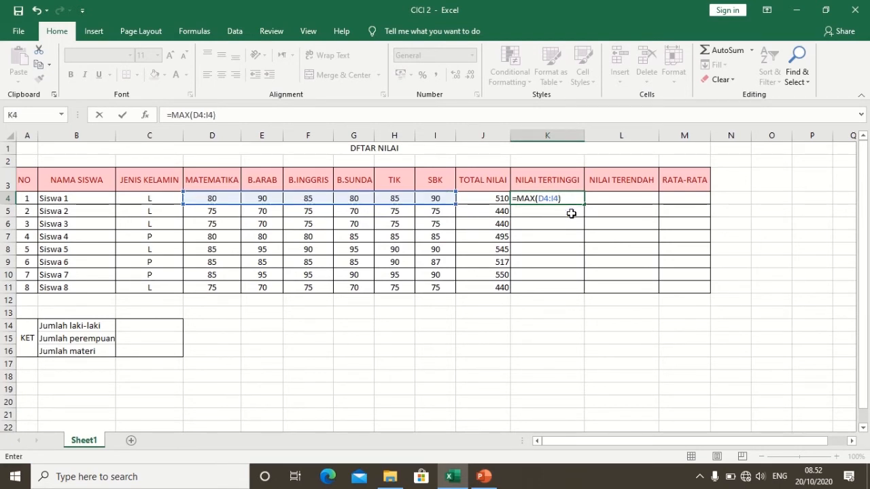
key(Return)
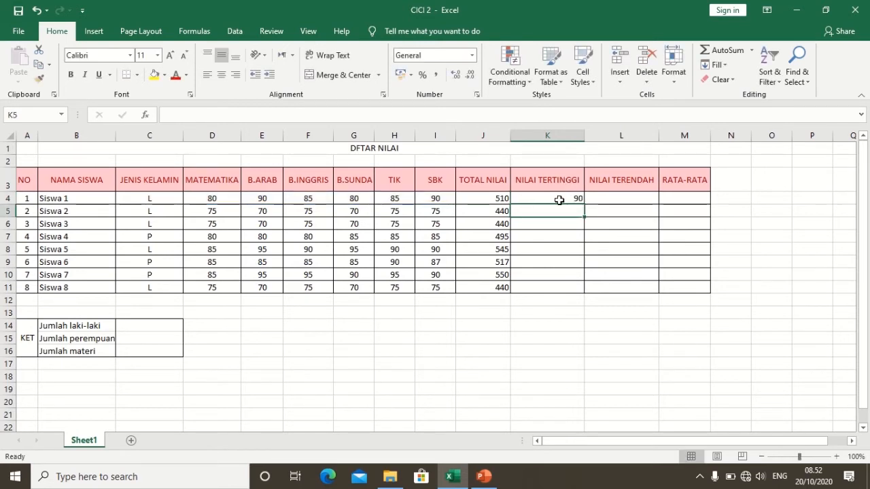
Fill the highest-score formula from K4 down to K11 for the remaining students.
click(558, 200)
drag(586, 201, 581, 288)
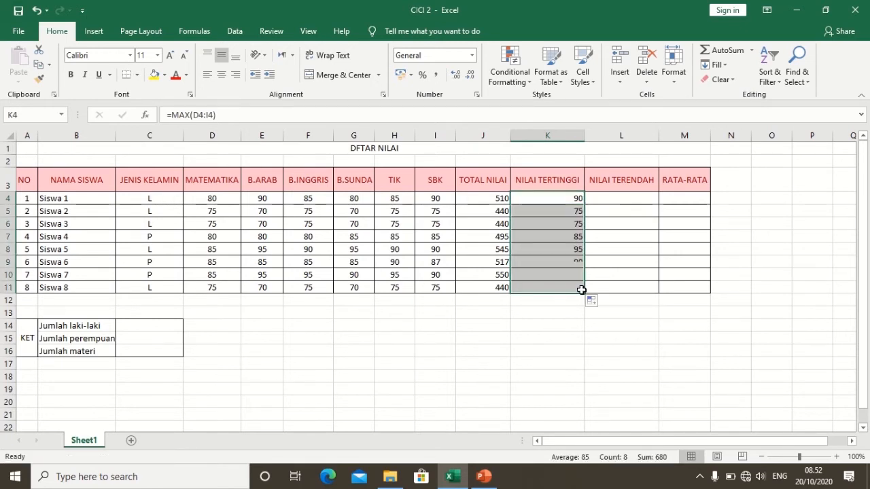
Calculate Siswa 1's lowest score in L4 with =MIN(D4:I4) and fill the formula down to L11.
click(611, 201)
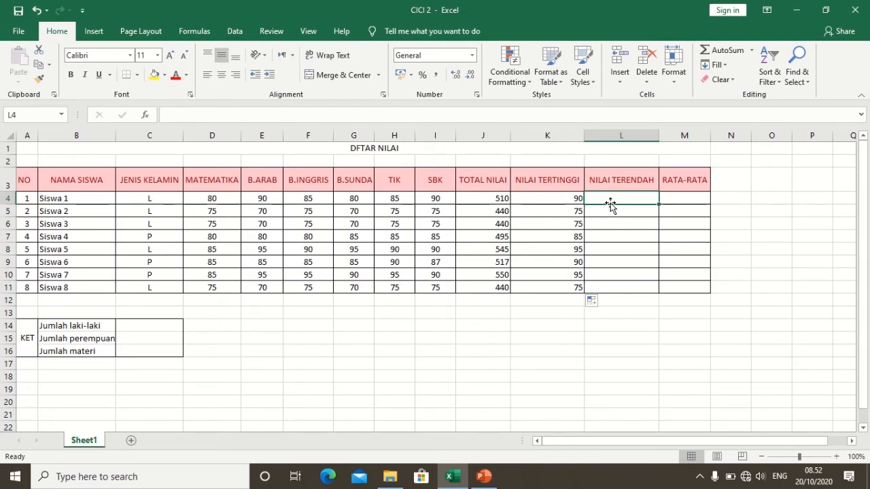
text(=)
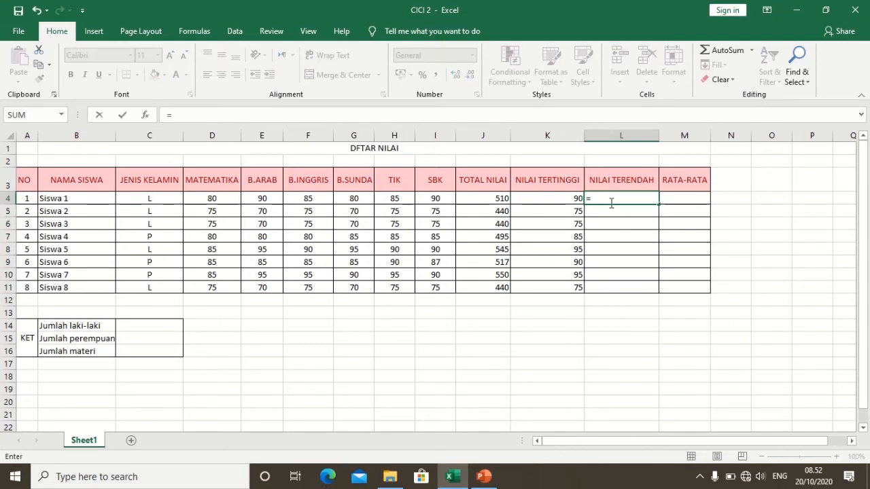
text(MIN)
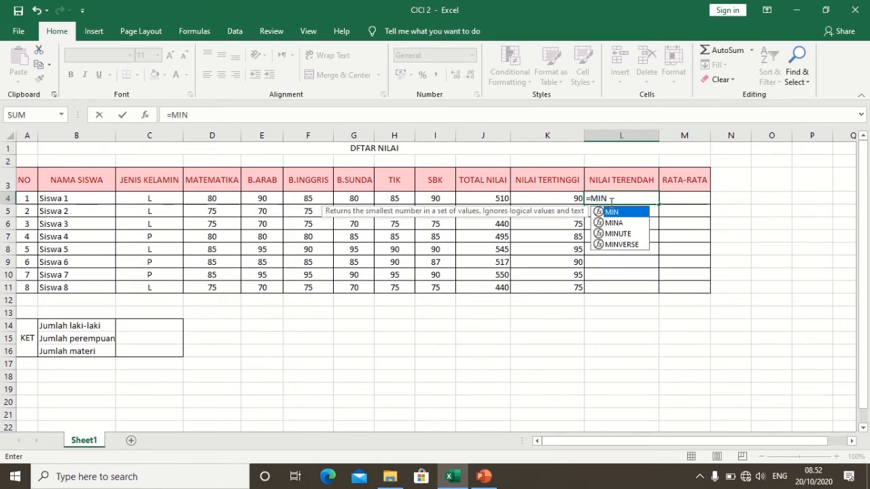
text(()
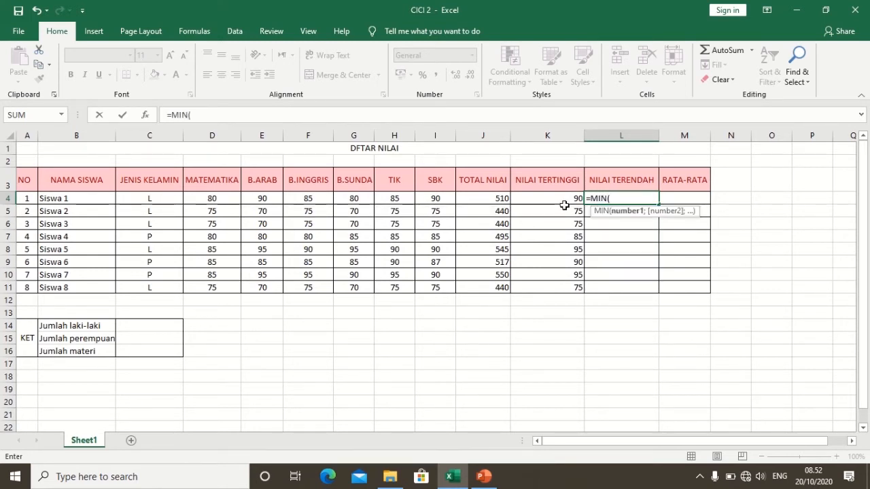
click(198, 199)
drag(222, 201, 425, 196)
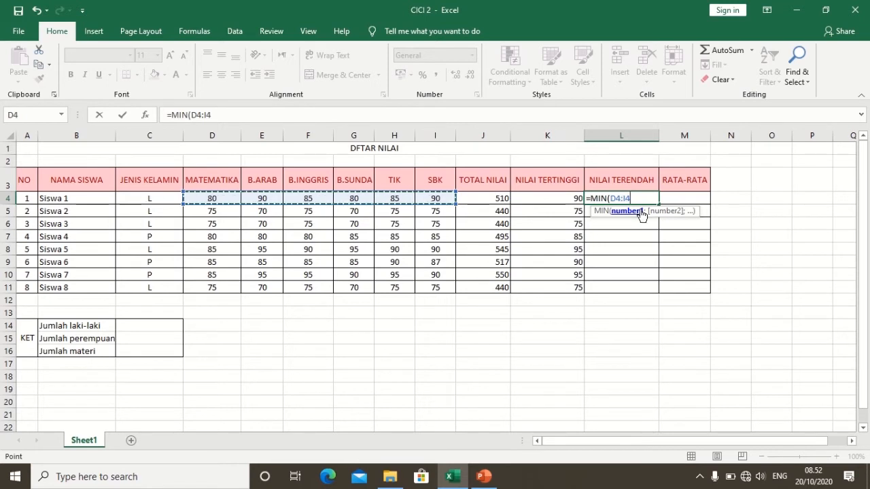
text())
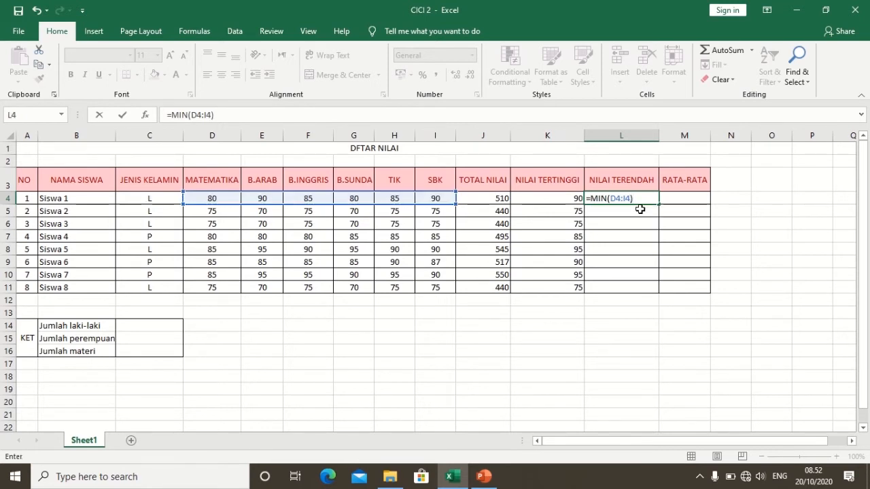
key(Return)
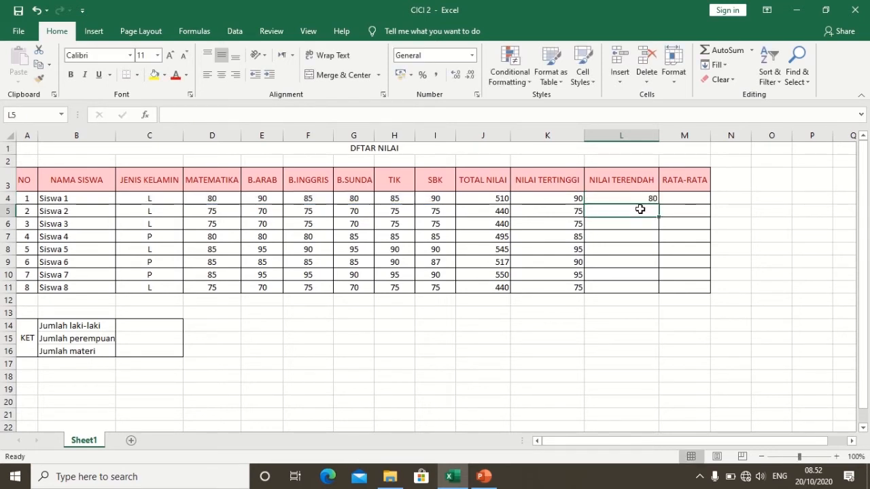
click(597, 195)
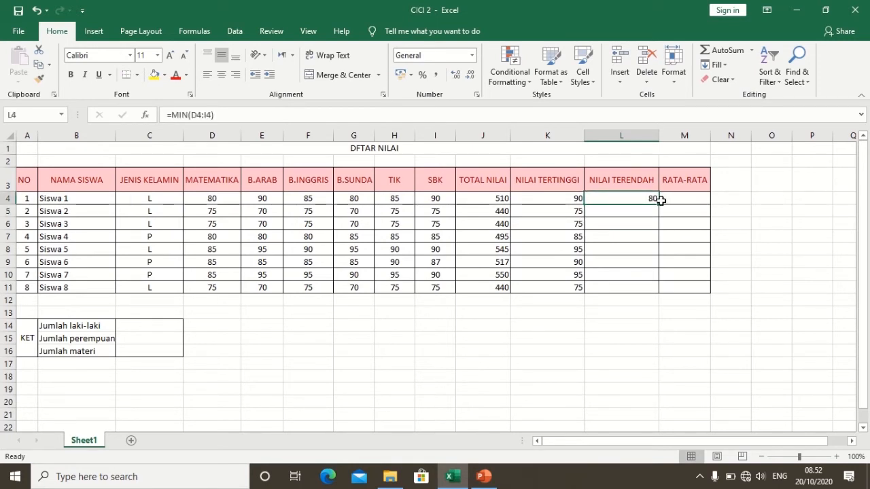
drag(658, 201, 657, 289)
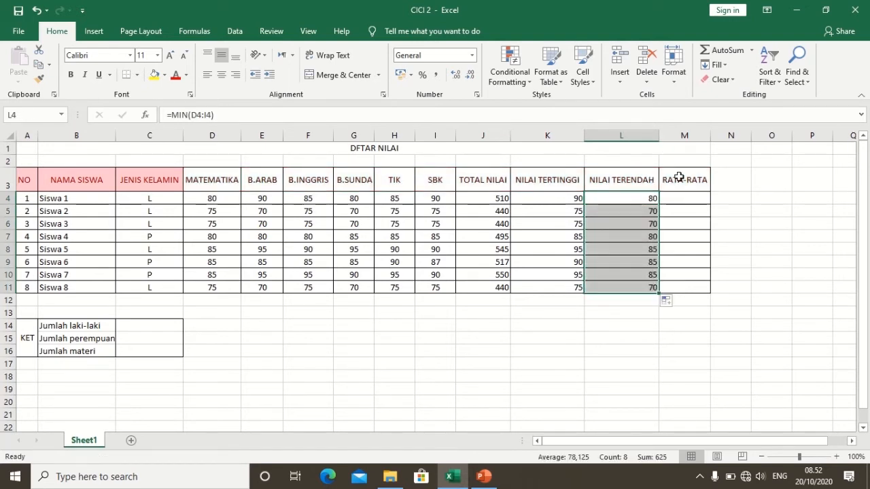
Calculate Siswa 1's average score in M4 with =AVERAGE(D4:I4) and fill the formula down to M11.
click(682, 199)
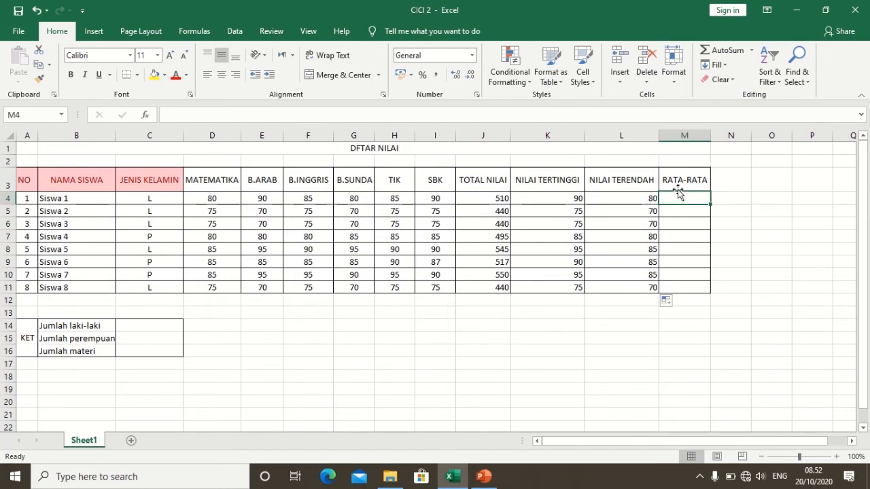
text(=)
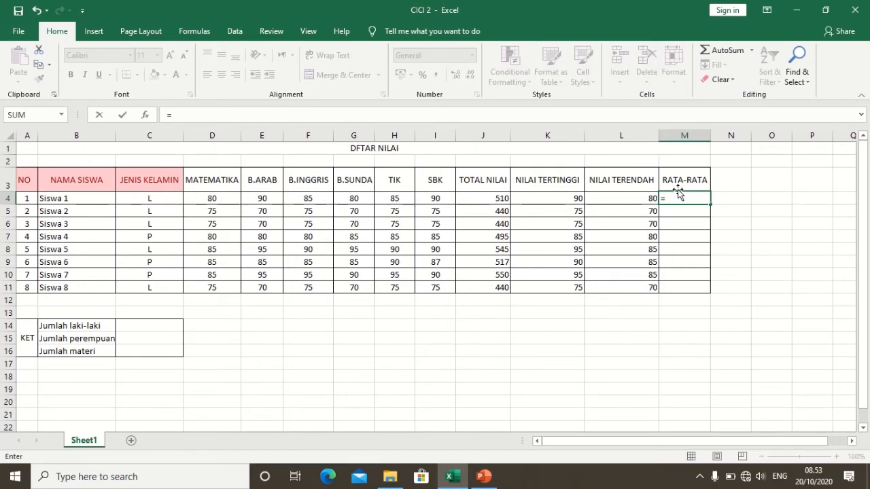
text(A)
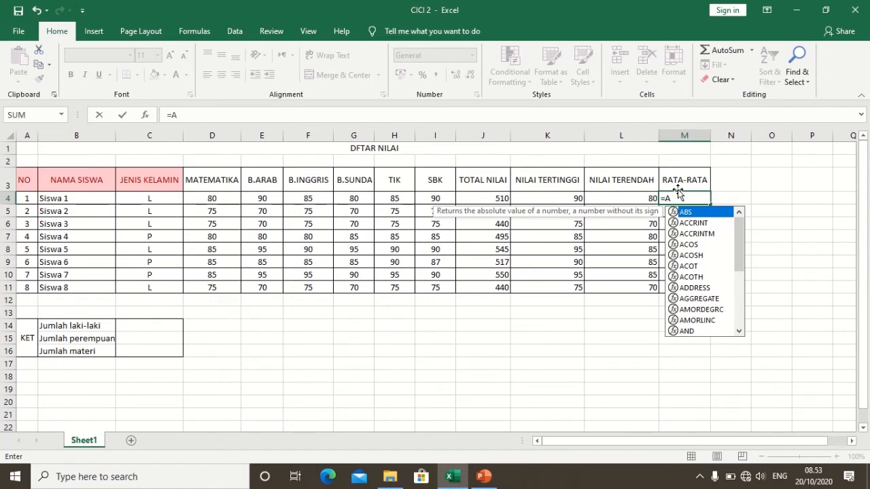
text(V)
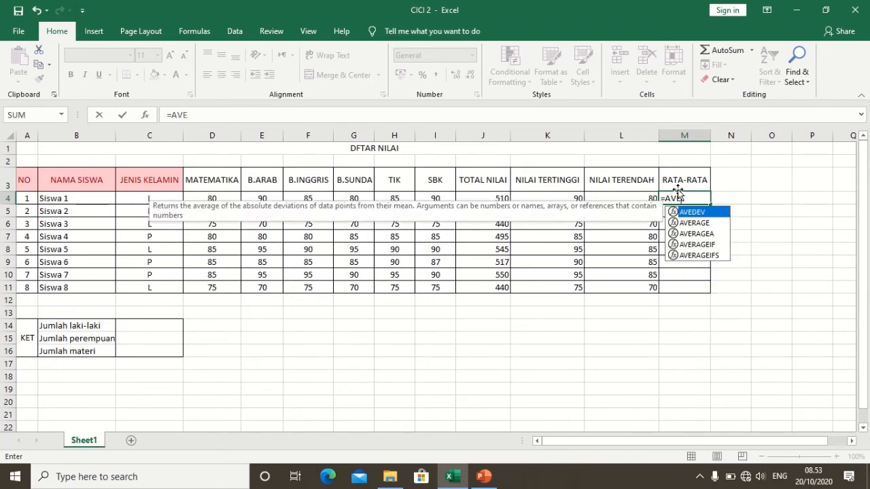
text(ERAGE)
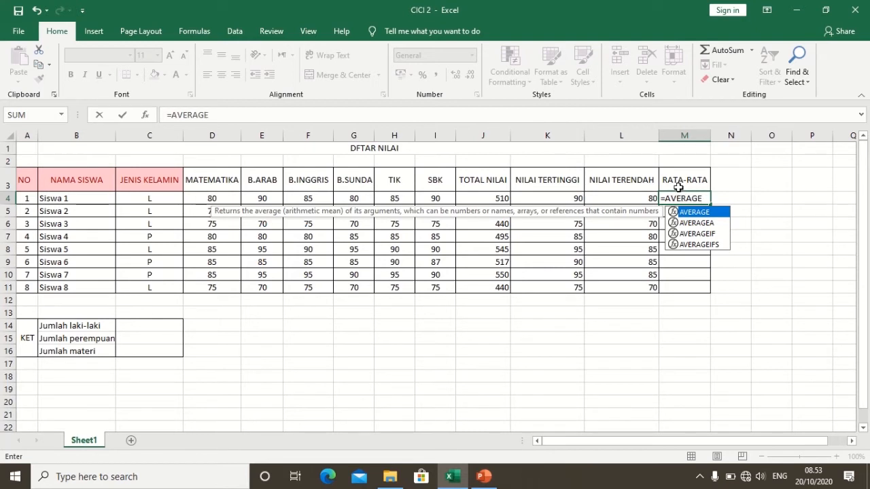
text(()
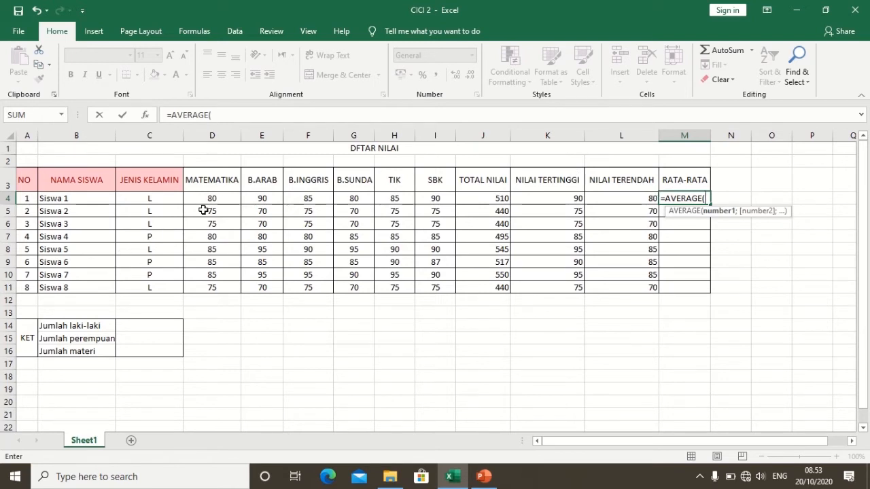
drag(210, 198, 435, 198)
text())
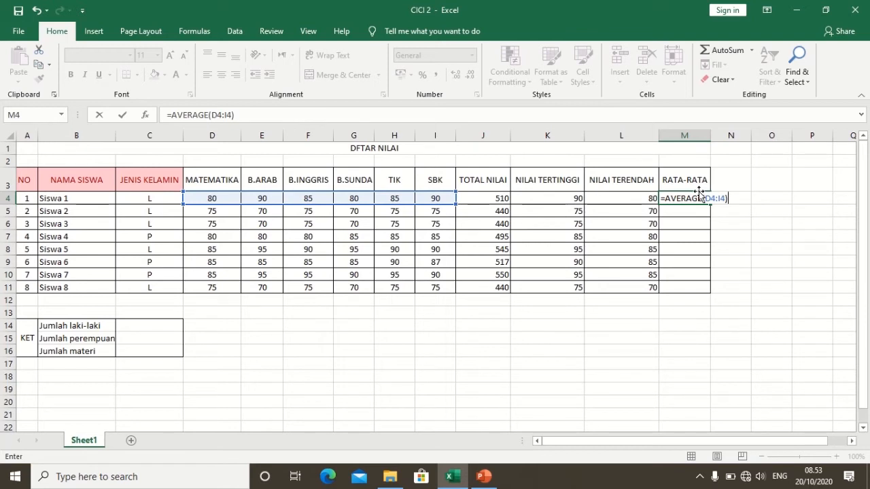
key(Return)
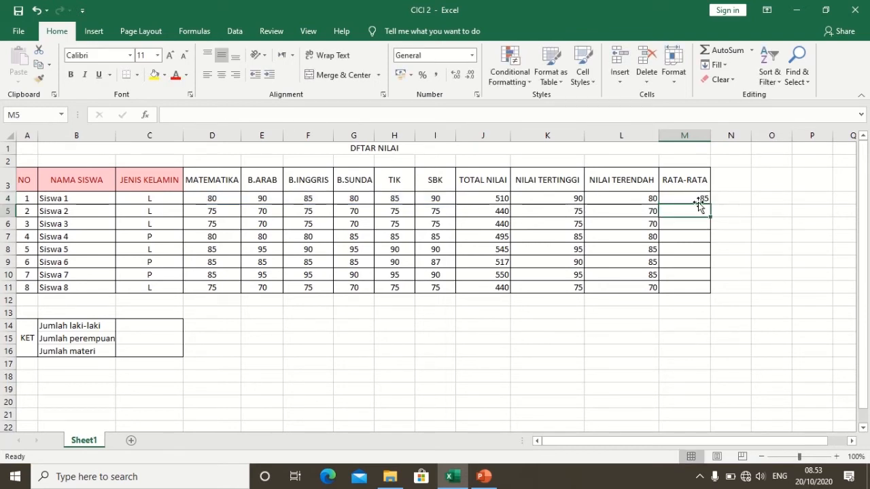
click(697, 199)
drag(709, 205, 712, 291)
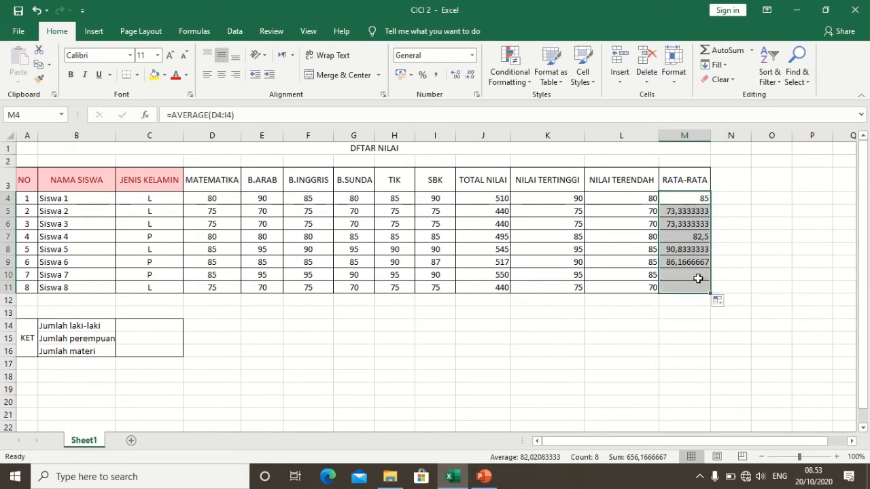
Count the male students in C14 with the formula =COUNTIF(C4:C11;"l").
click(133, 304)
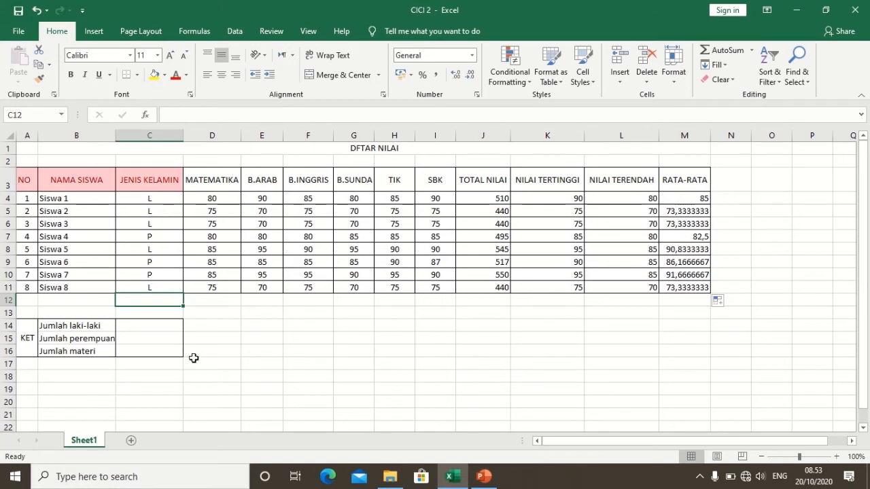
click(146, 327)
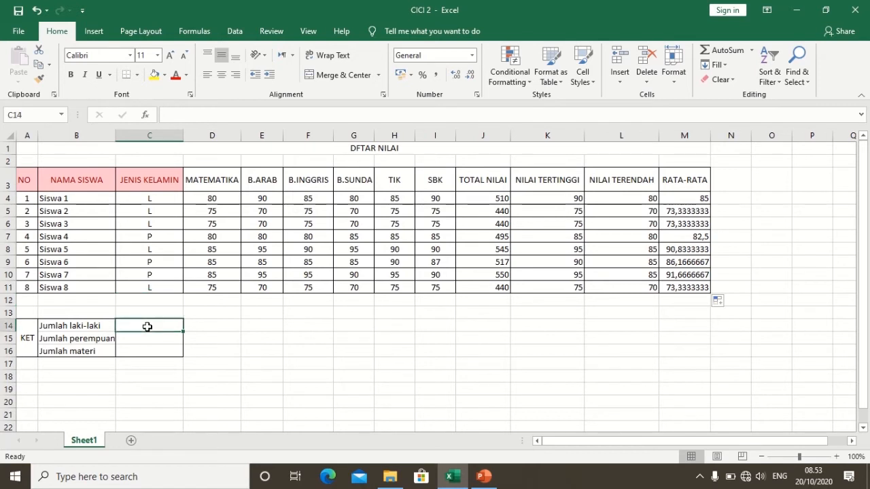
text(=)
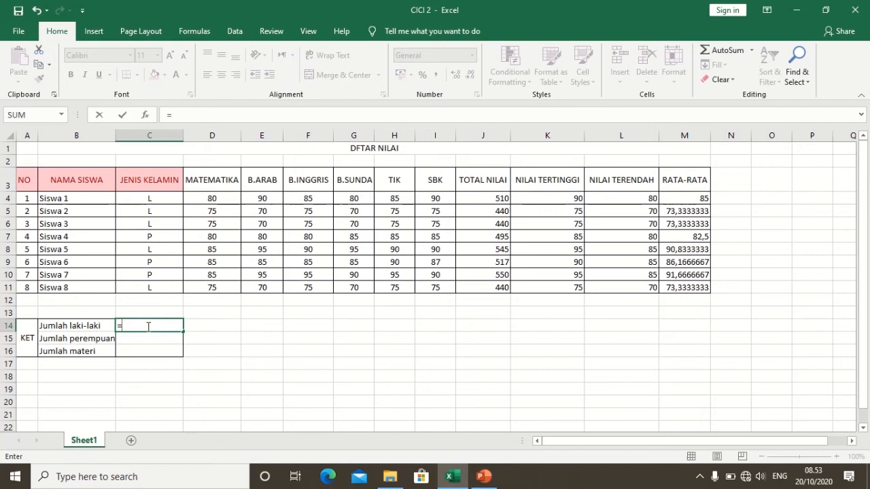
text(CO)
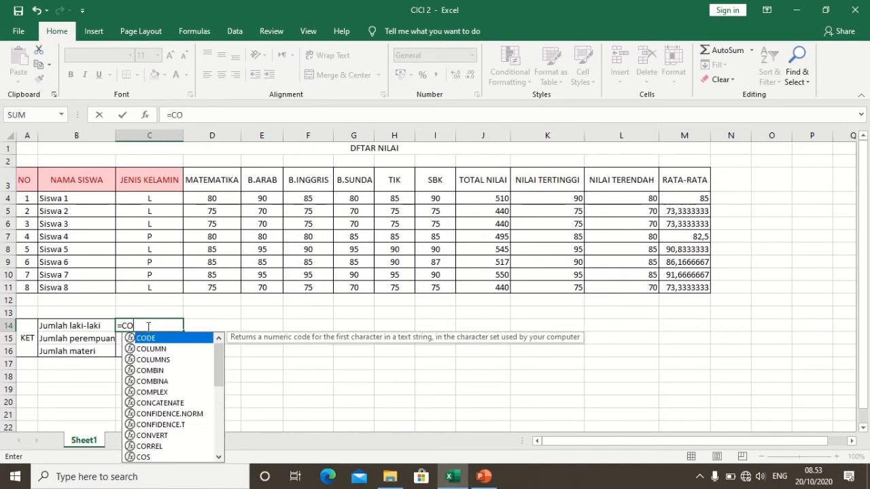
text(UNT)
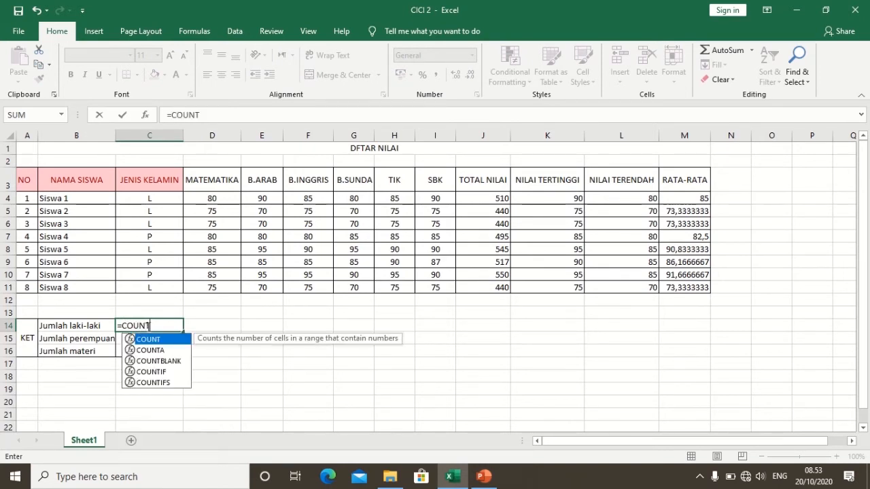
text(IF()
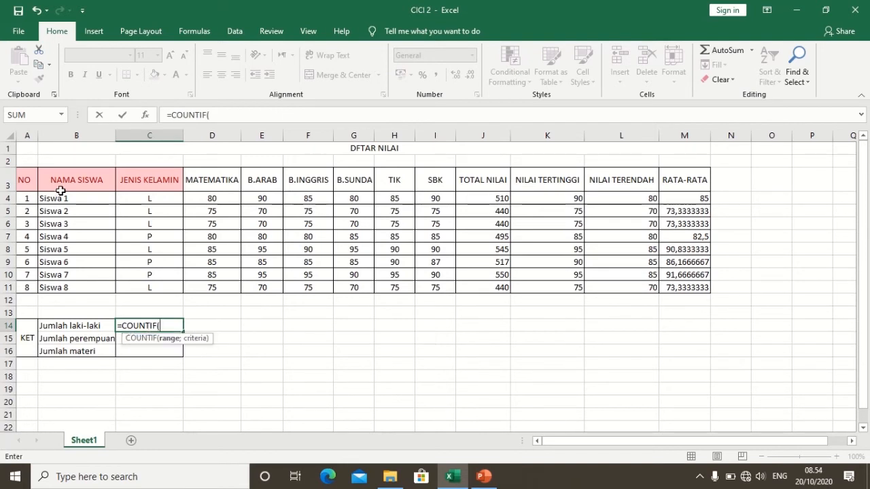
drag(156, 198, 155, 284)
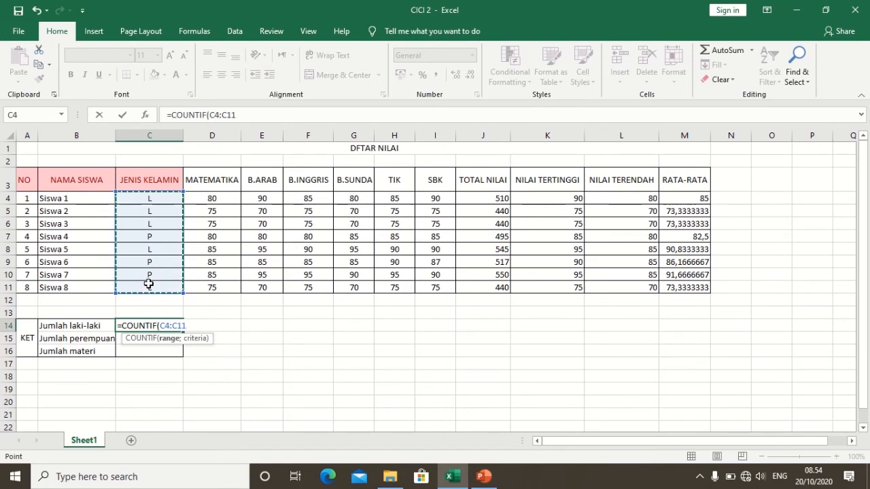
text(;"l)
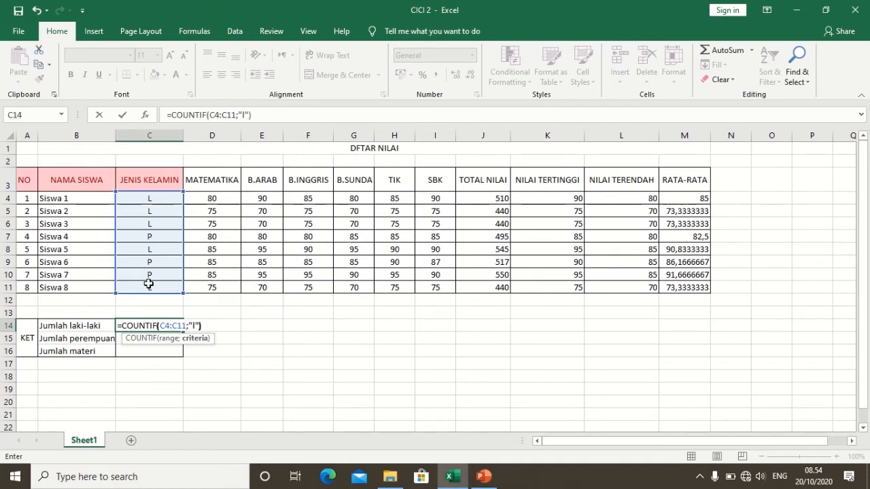
key(Return)
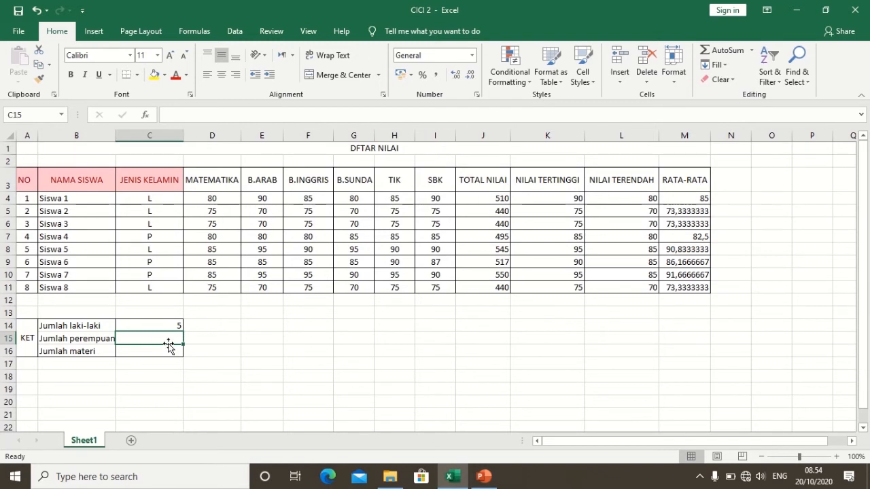
Count the female students in C15 with the formula =COUNTIF(C4:C11;"P").
text(=)
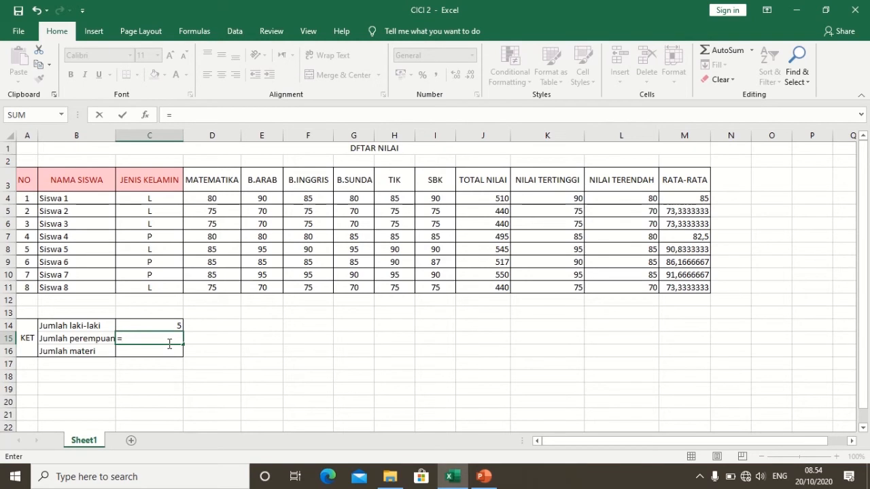
text(C)
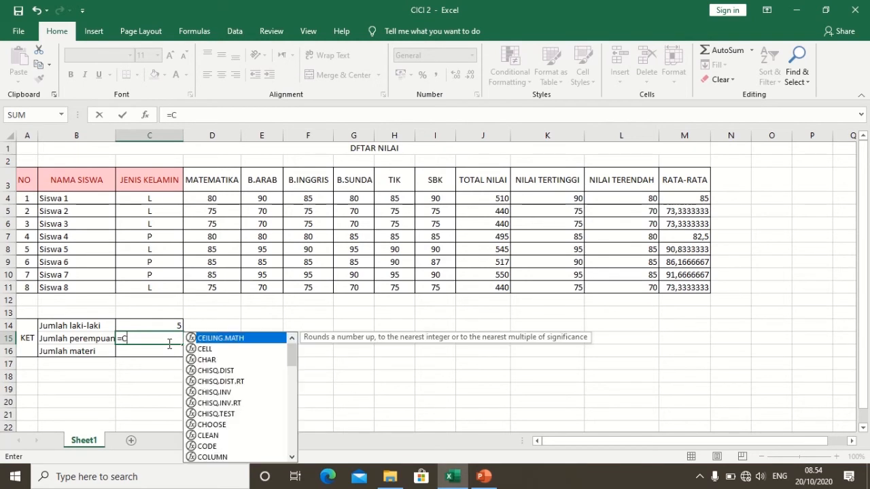
text(OUNTIF)
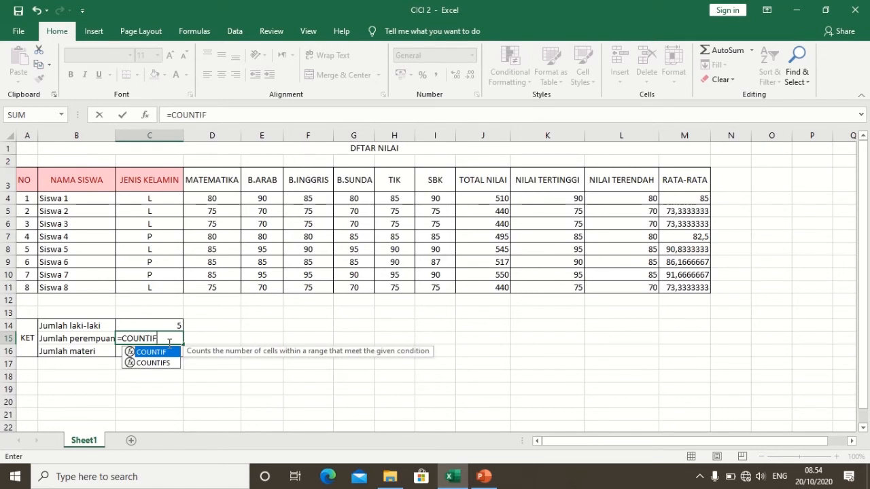
text(()
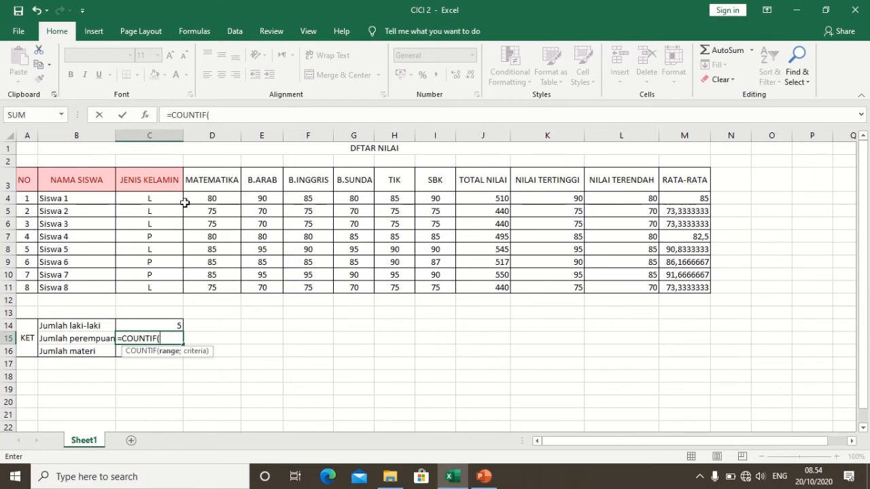
drag(175, 200, 156, 285)
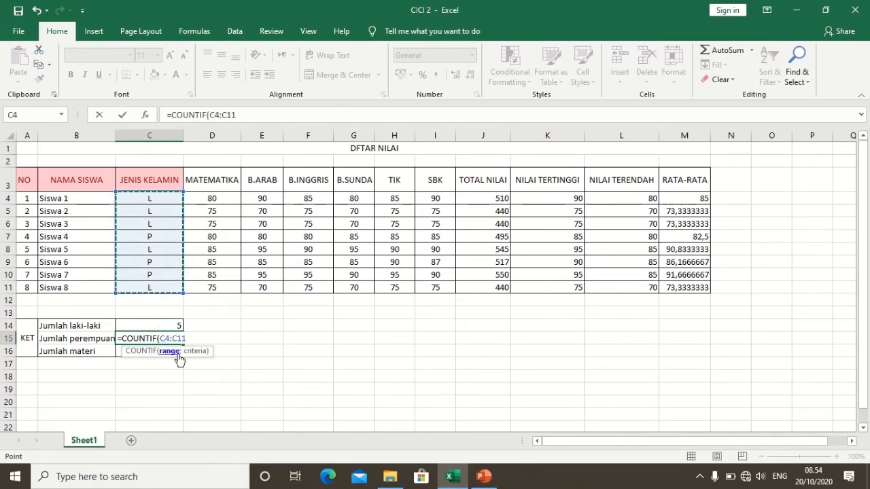
text(;")
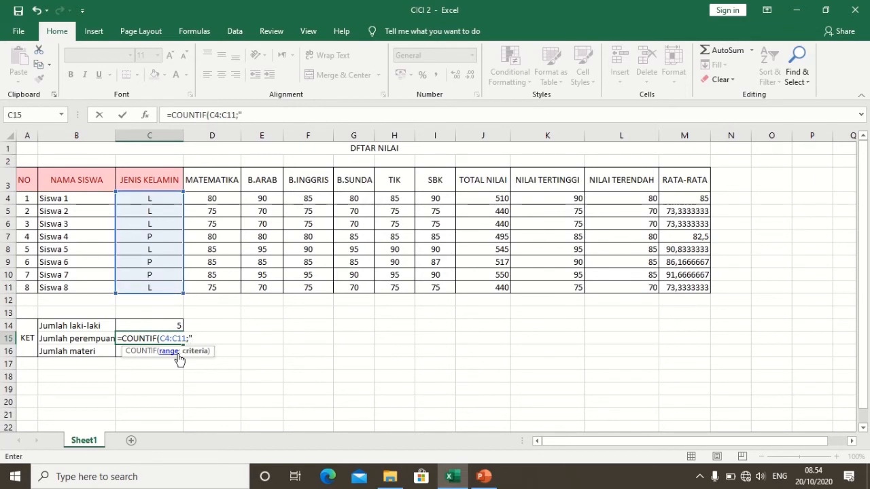
text(P"))
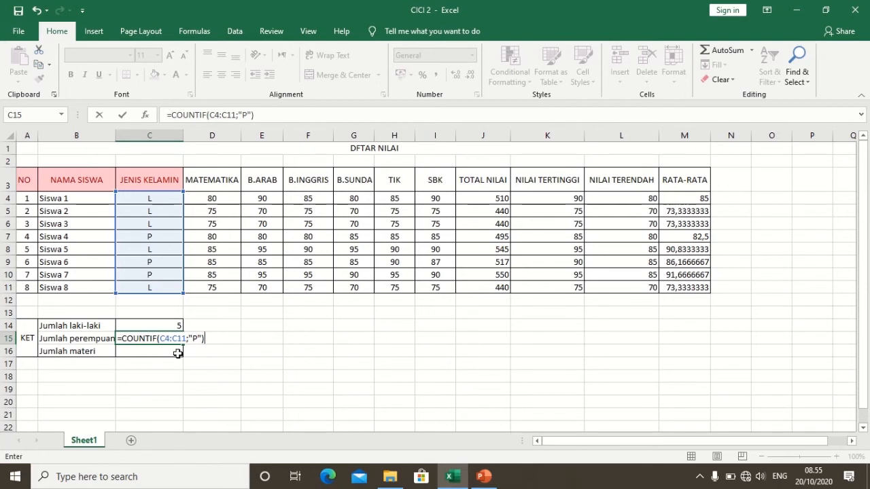
key(Return)
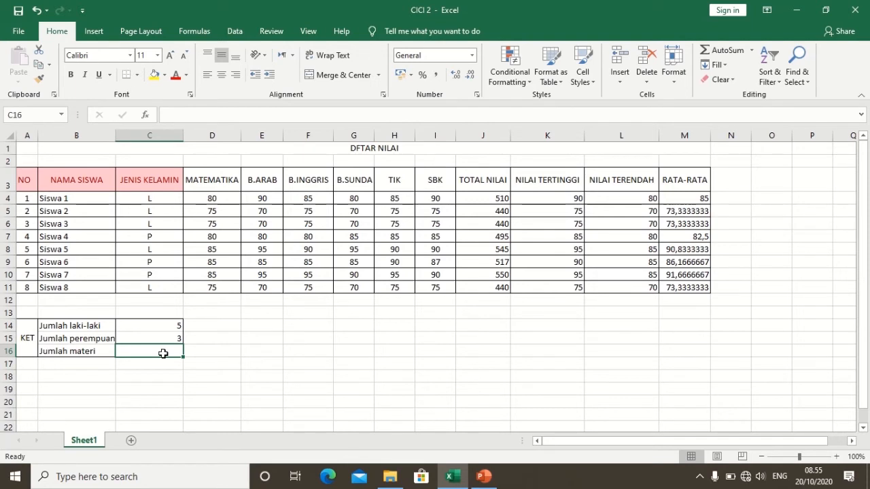
Count the subjects in C16 with the formula =COUNT(D4:I4).
text(=)
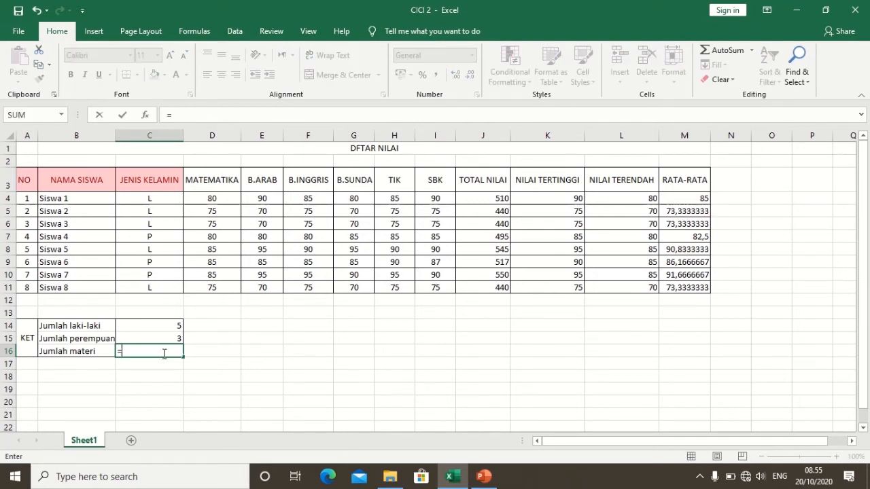
text(COUNT)
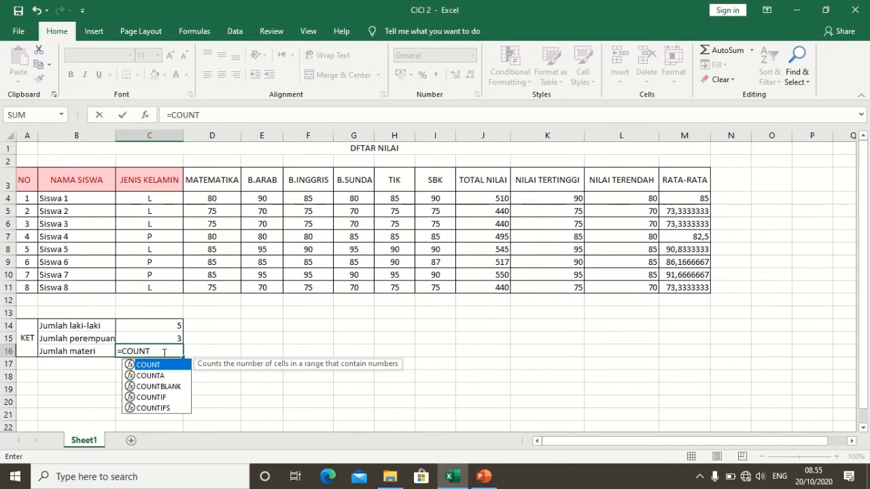
text(()
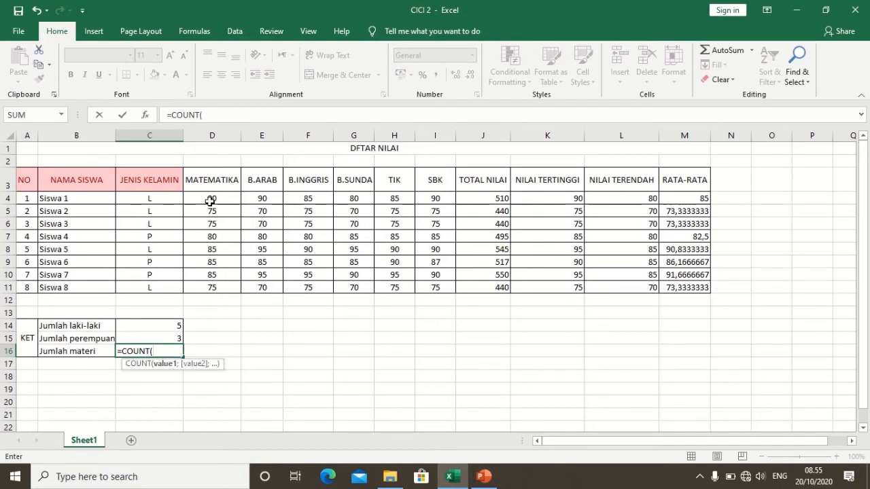
drag(210, 201, 430, 200)
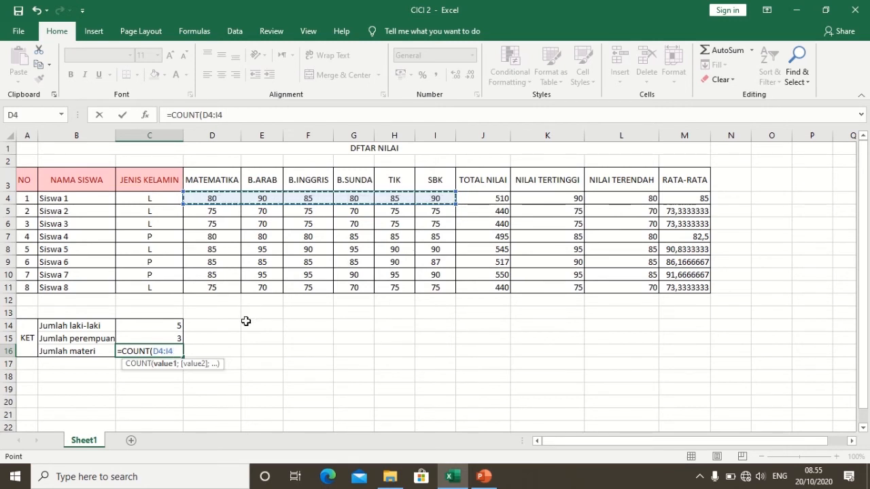
text())
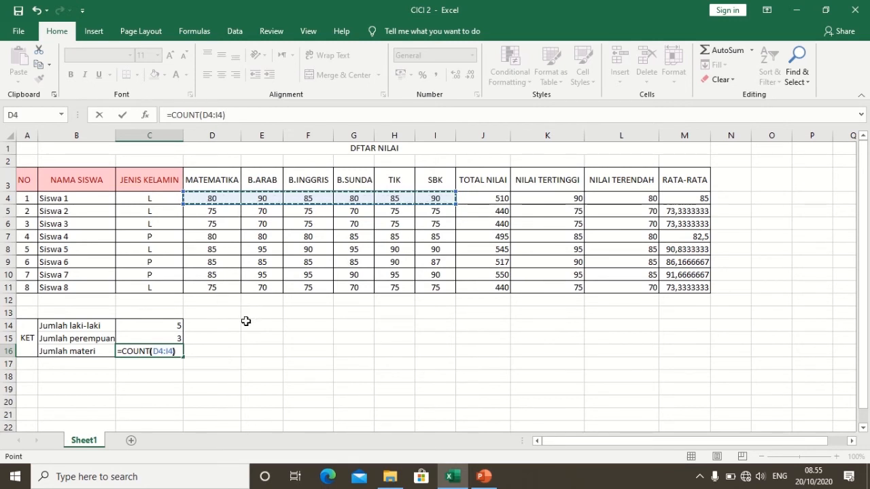
key(Return)
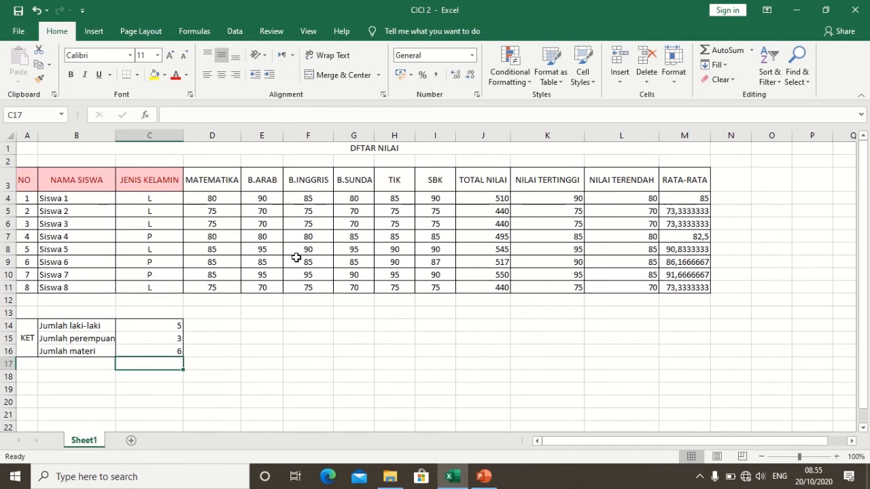
mouse_move(360, 13)
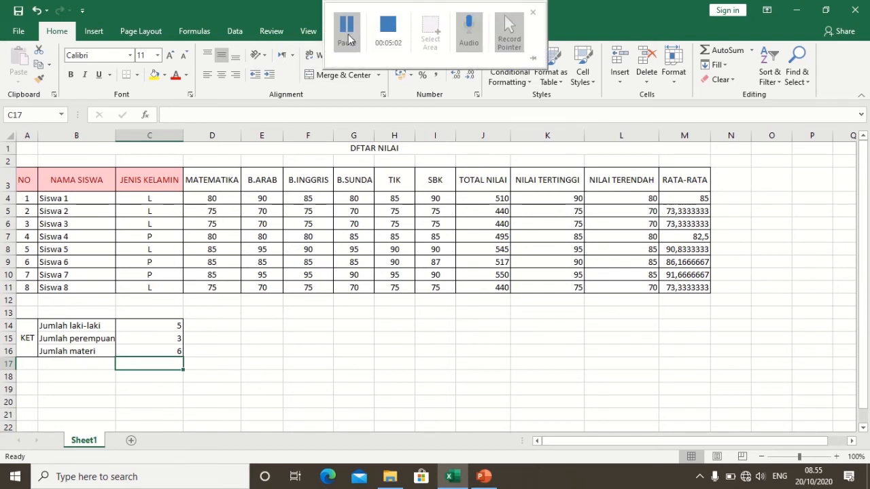
click(349, 39)
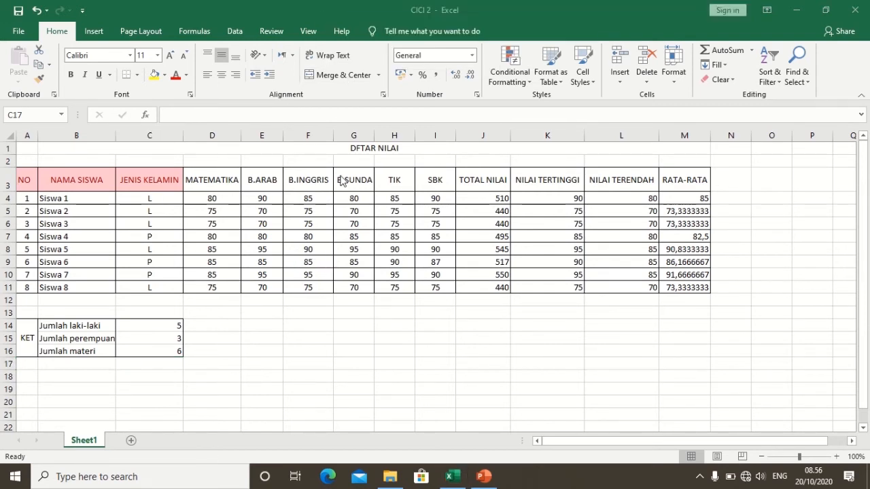
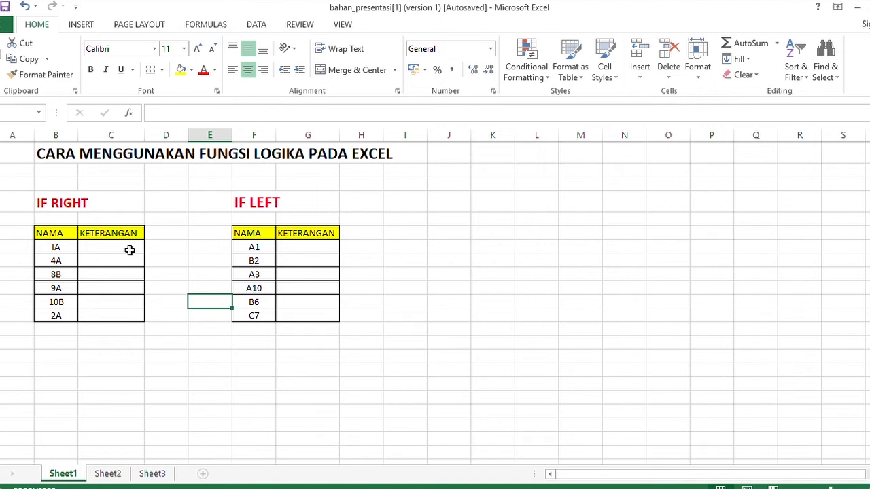
Start an IF formula in C7 of the IF RIGHT table that tests whether B7's last character is A, using RIGHT(B7;1)="A".
click(129, 250)
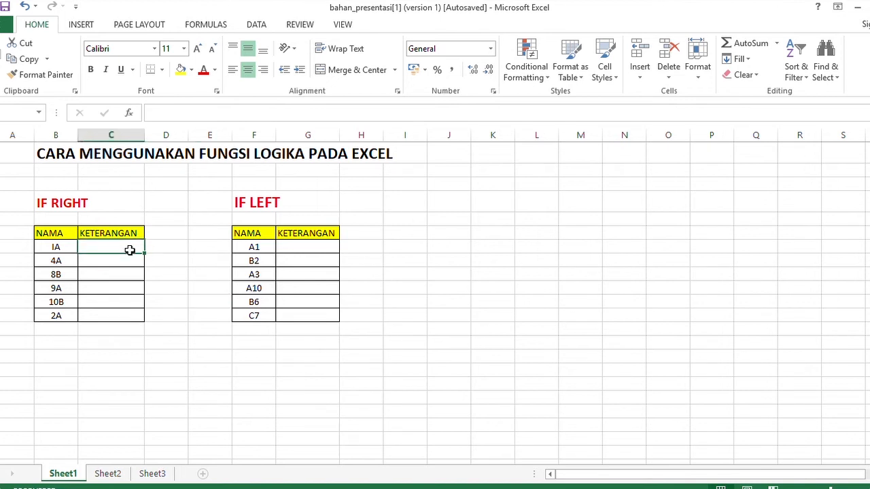
text(=i)
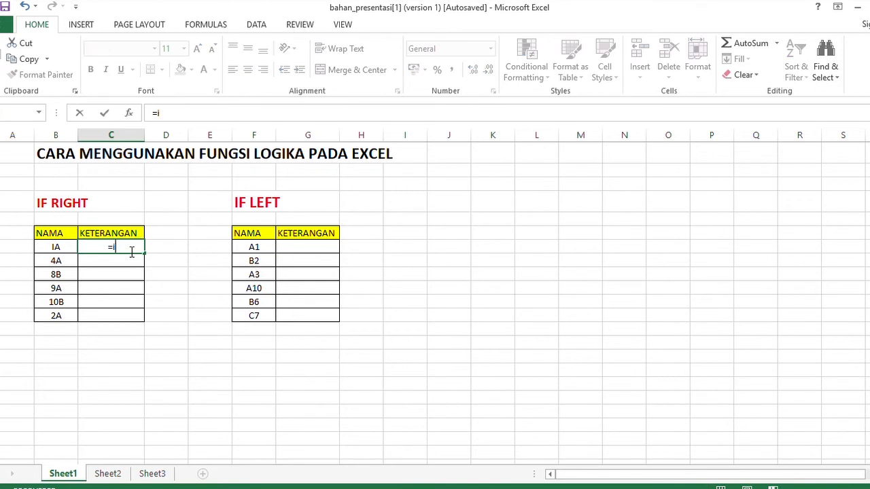
text(f(right;)
key(BackSpace)
text(()
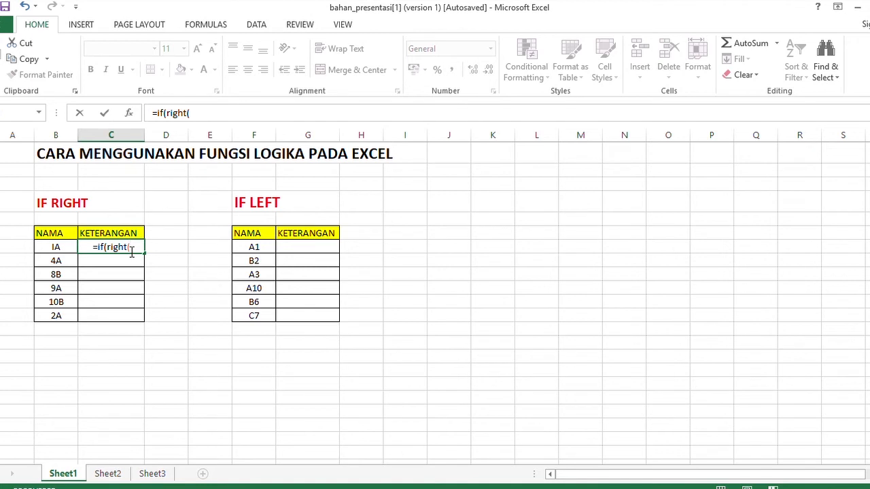
click(57, 253)
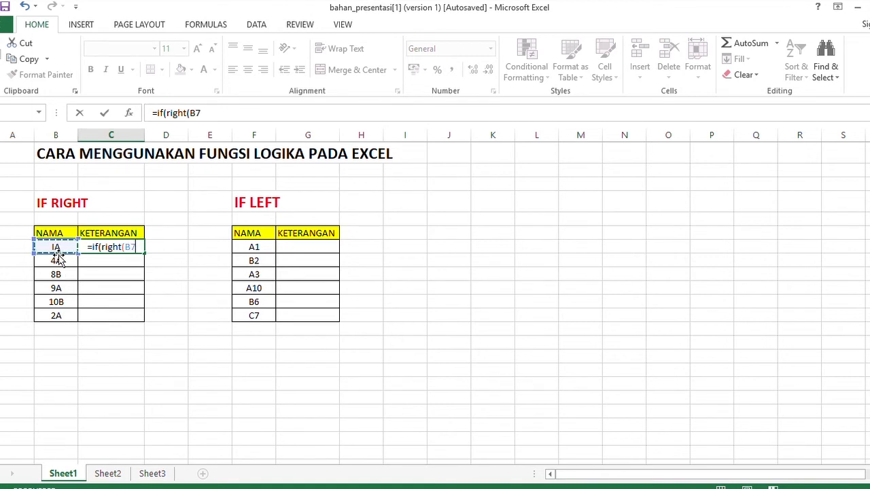
text(;1)
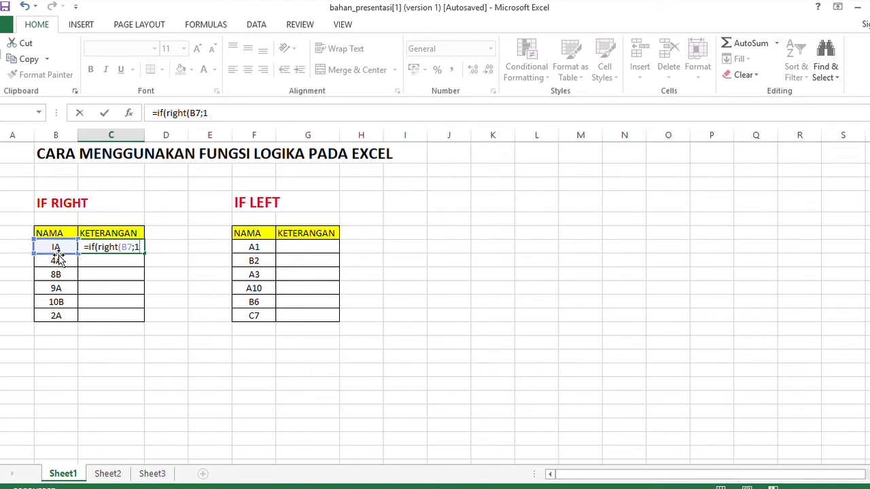
text())
text(=)
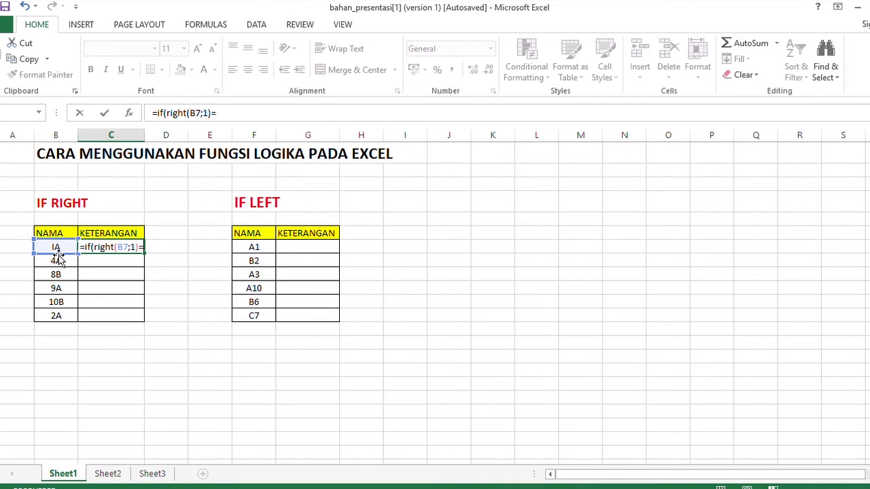
text("A)
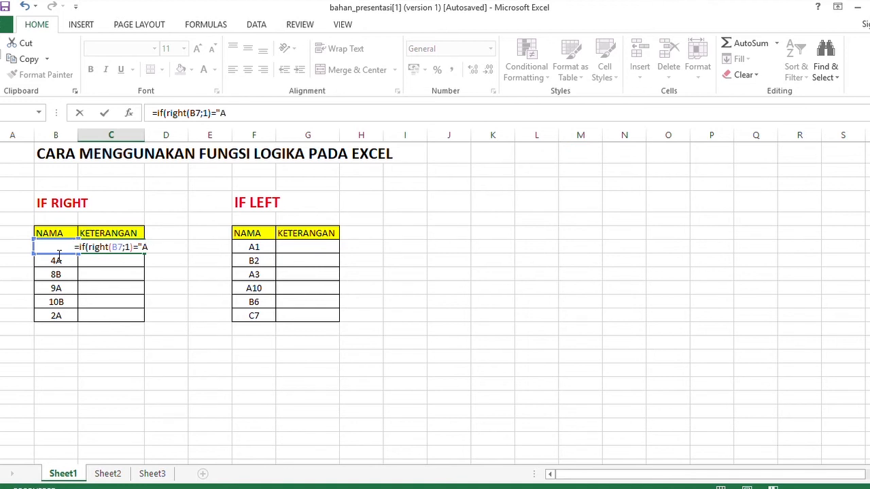
text(";")
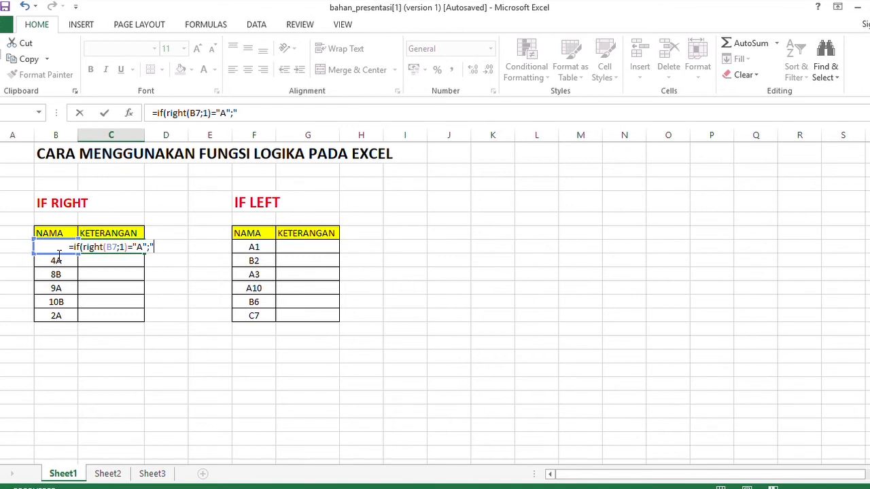
Give the C7 formula "Anggur" as its result when the condition is true.
text(A)
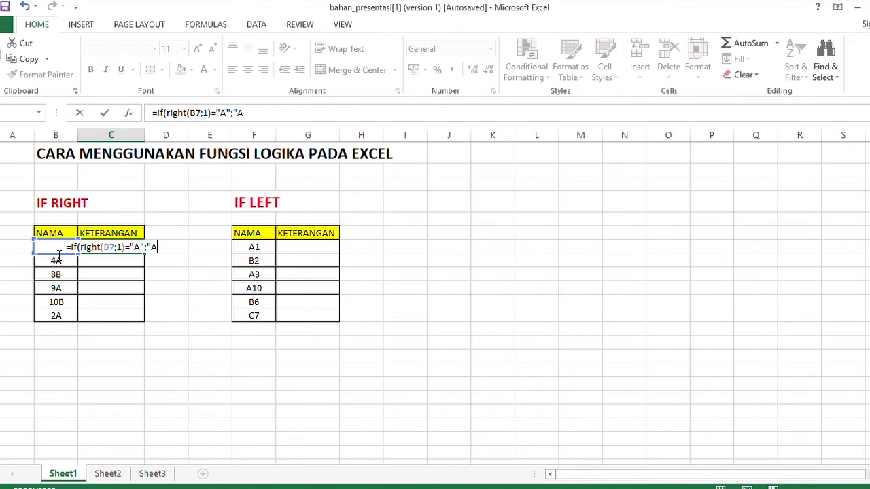
text(ngg)
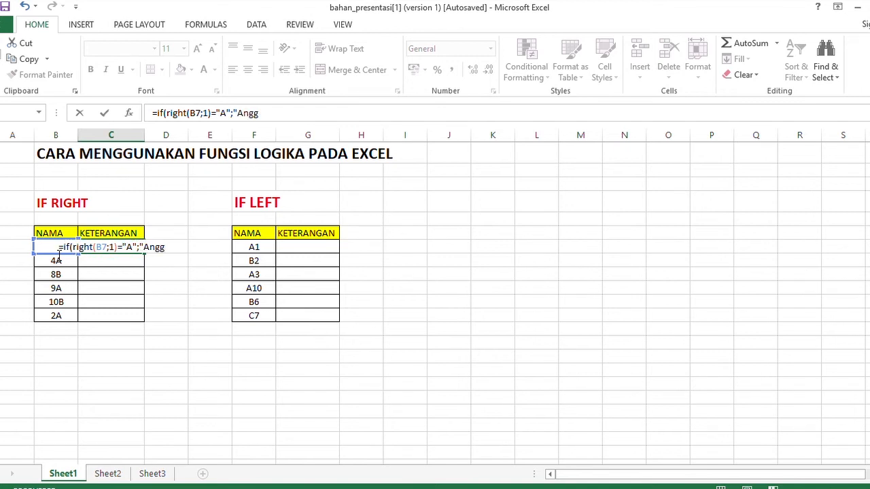
key(BackSpace)
key(BackSpace)
key(BackSpace)
key(BackSpace)
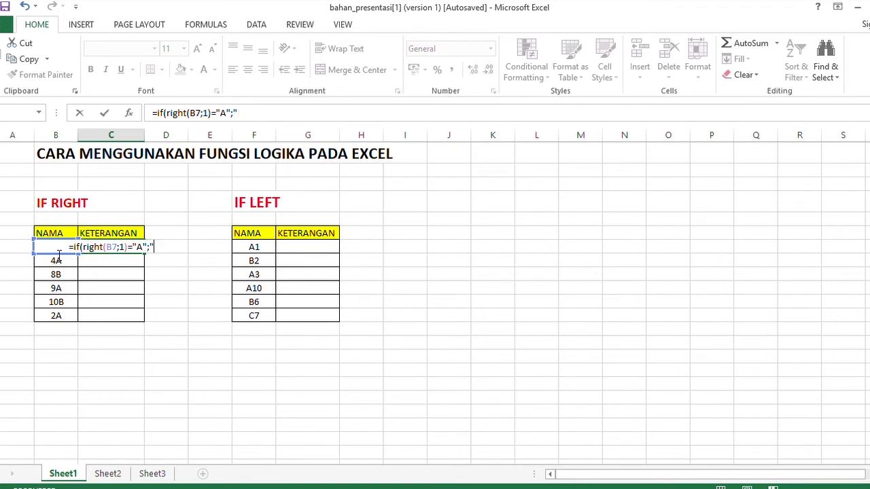
text(A)
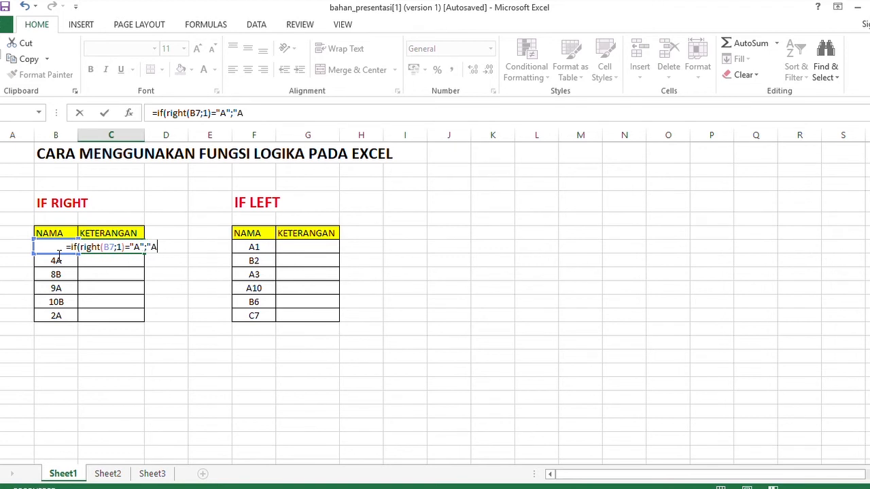
text(ngg)
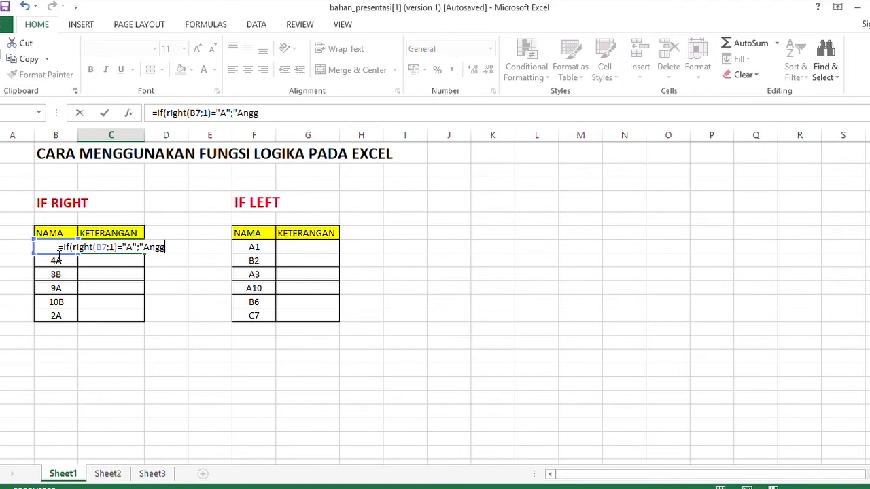
text(ur)
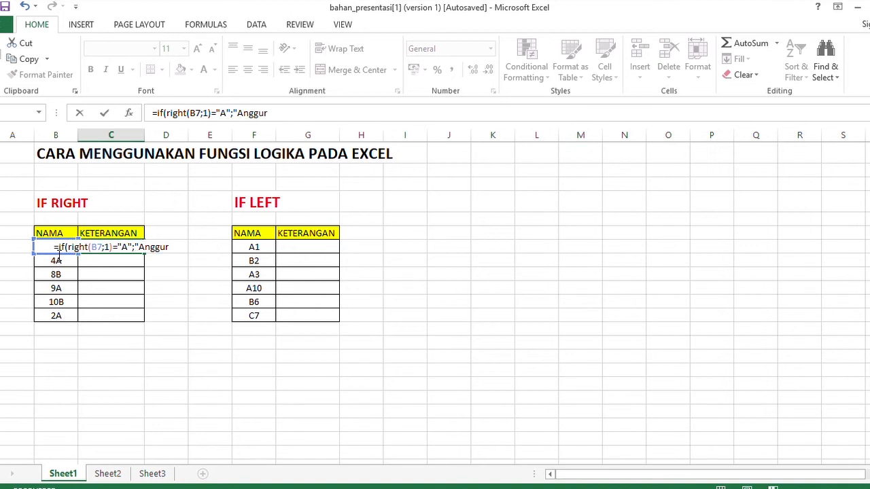
text(")
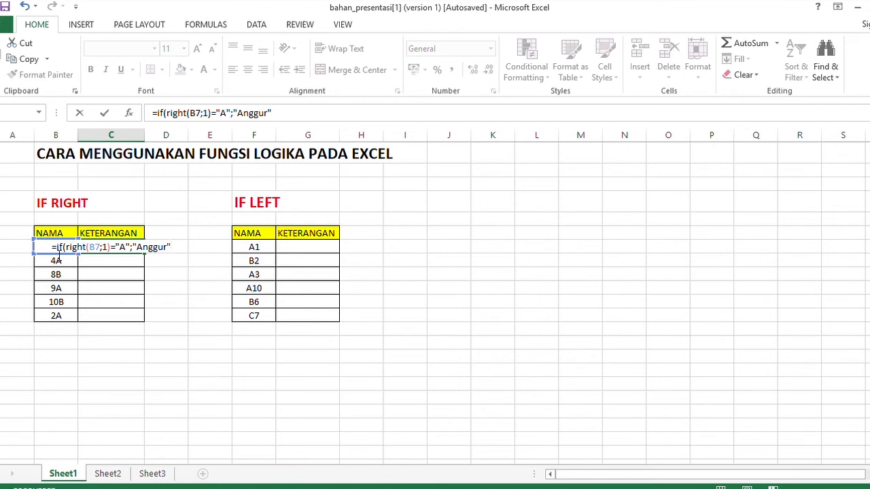
text(:)
key(BackSpace)
text(;)
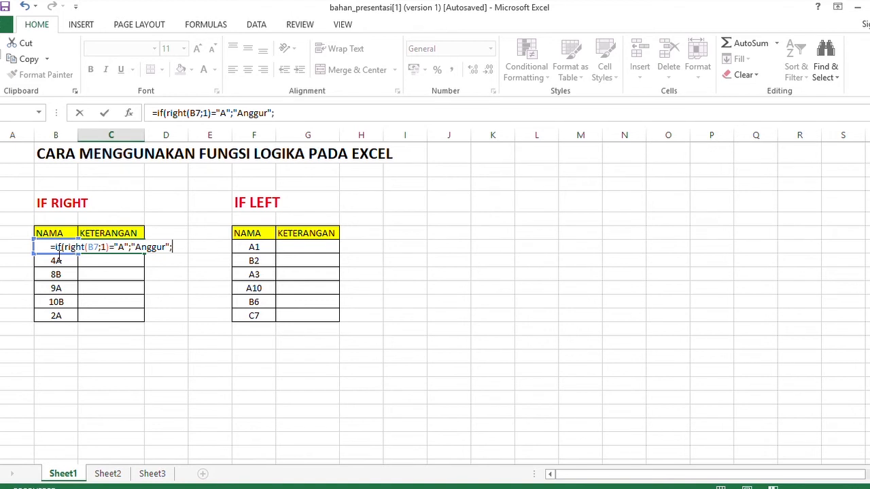
Add "Bengkuang" as the false result and enter the completed formula =IF(RIGHT(B7;1)="A";"Anggur";"Bengkuang") in C7.
text(")
text(b)
text(Bengku)
text(ang)
text(")
text())
key(Return)
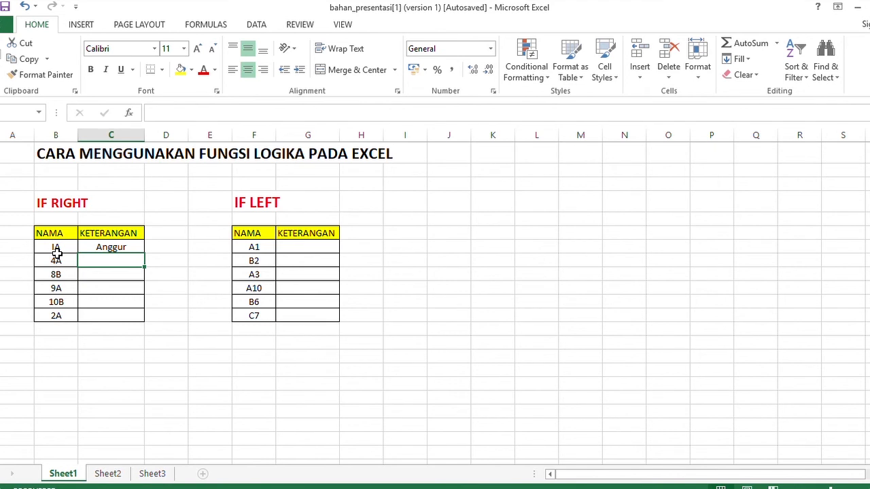
Fill the C7 formula down through C12 in the IF RIGHT table's KETERANGAN column.
click(129, 250)
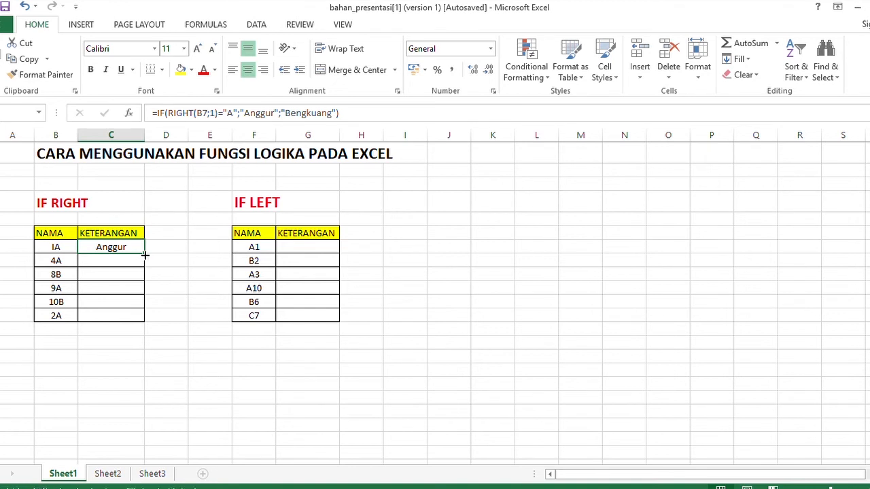
drag(145, 255, 144, 325)
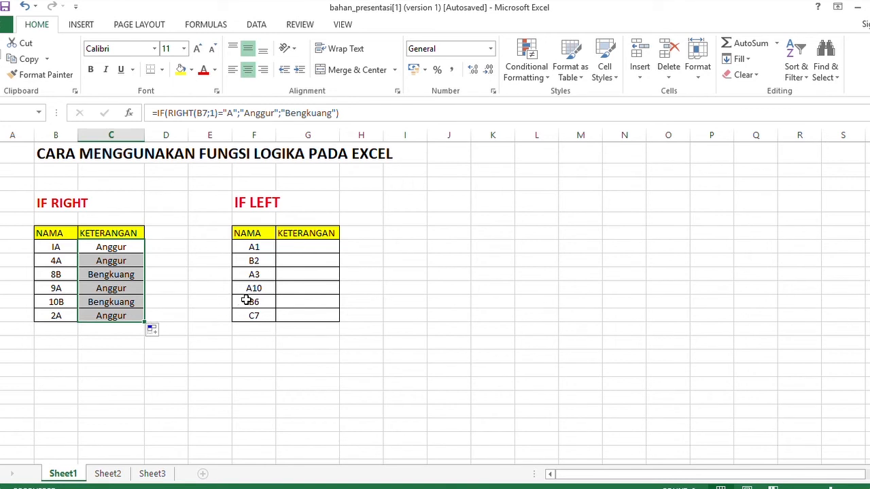
Start an IF formula in G7 of the IF LEFT table that tests whether F7's first character is A, using LEFT(F7;1)="A".
click(318, 251)
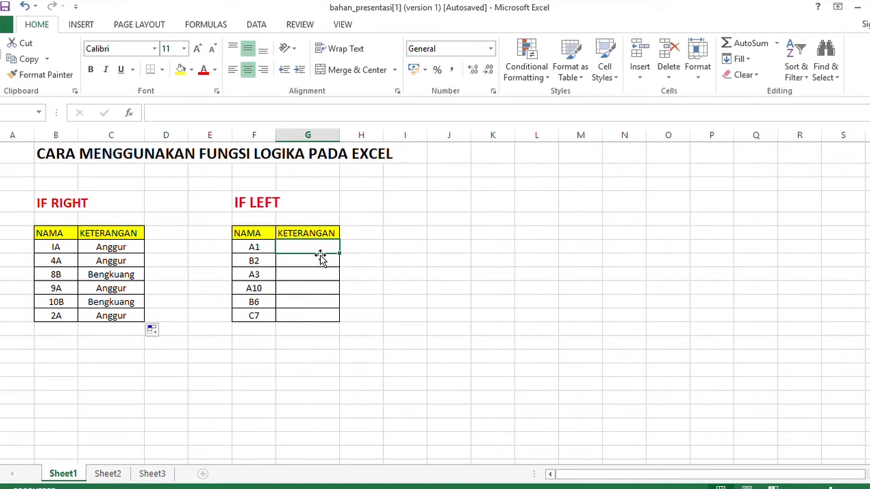
text(=)
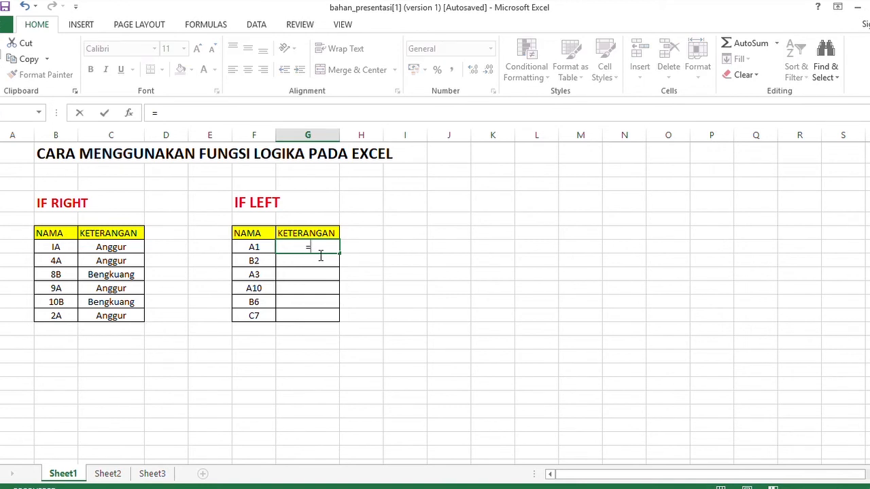
text(if(left()
click(256, 250)
text(;)
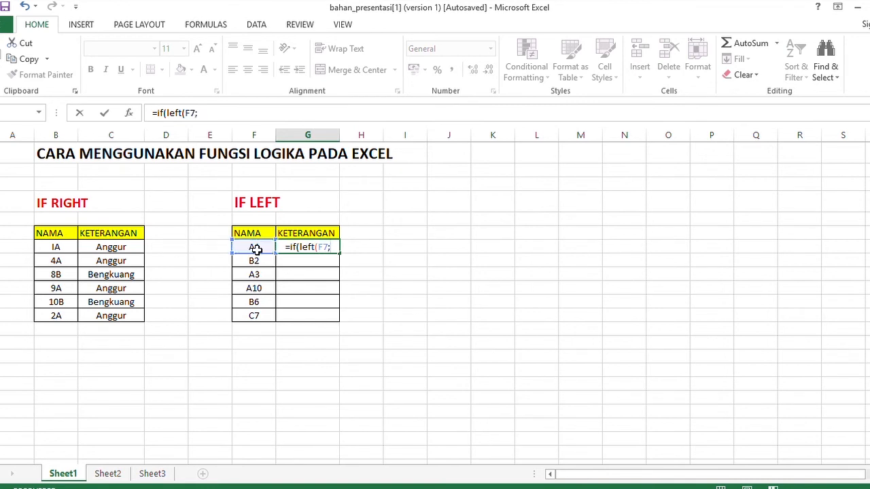
text(1))
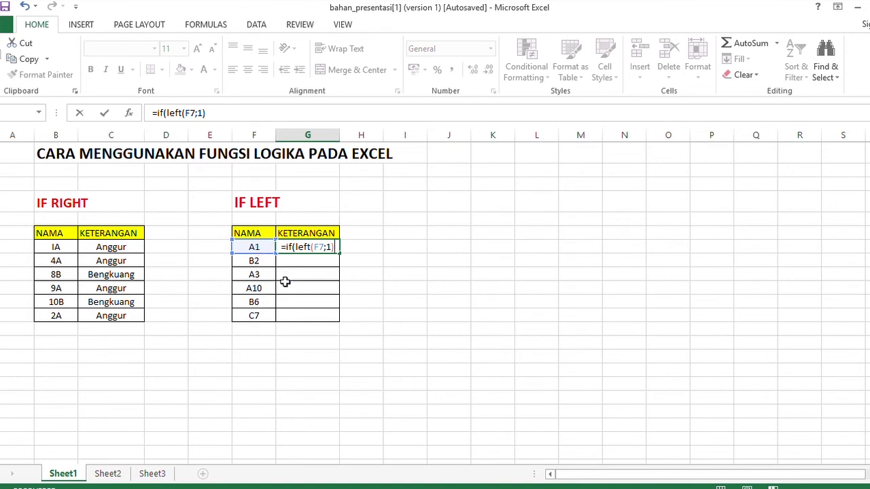
text(=")
key(BackSpace)
text(;)
text(")
key(BackSpace)
key(BackSpace)
text("A";)
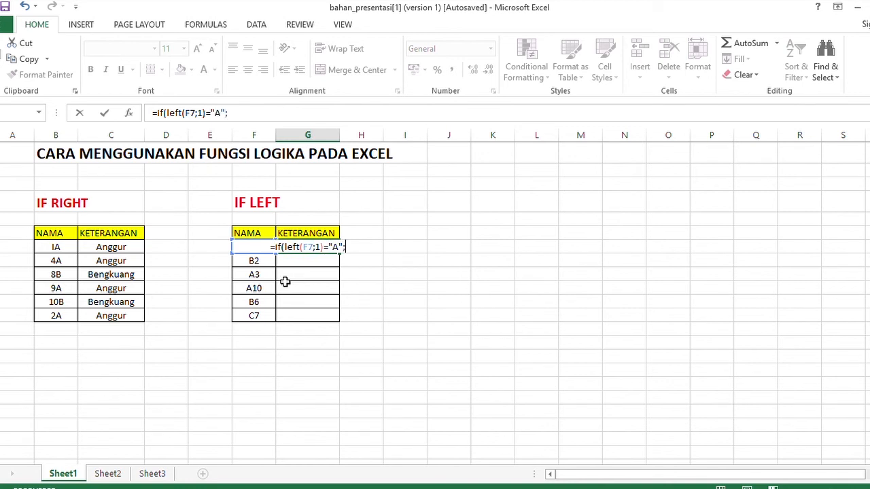
Give the G7 formula "Apel" as its result when the first condition is true.
text(")
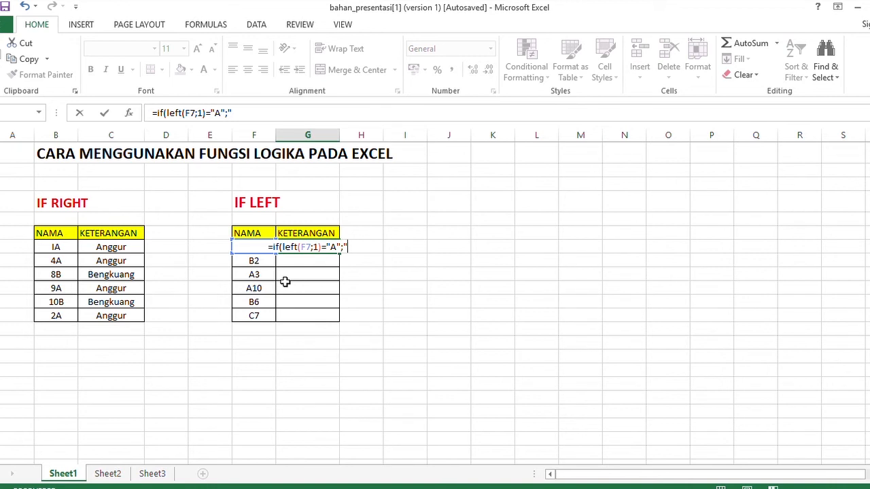
text(Apel")
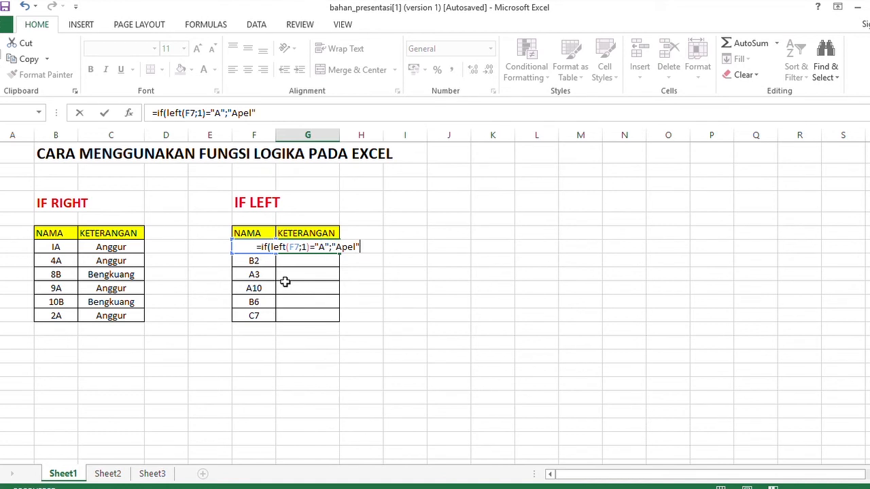
text(;)
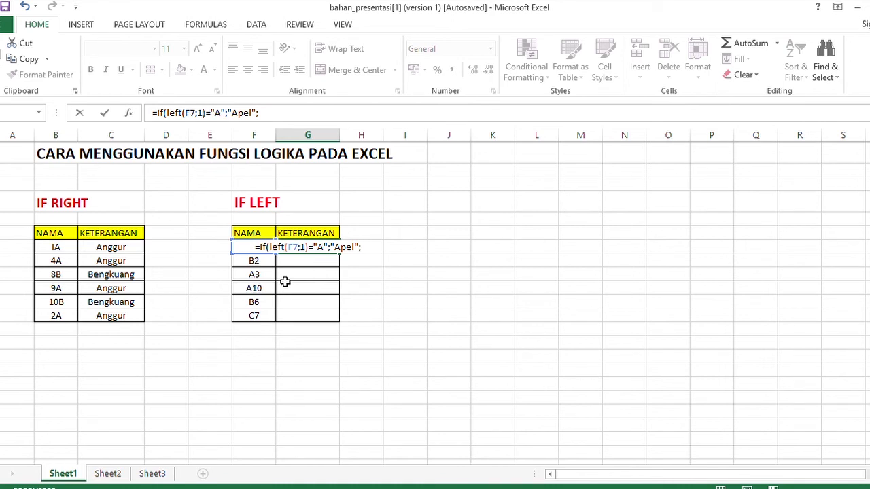
Nest a second IF in the G7 formula that tests LEFT(F7;1)="B".
text(if()
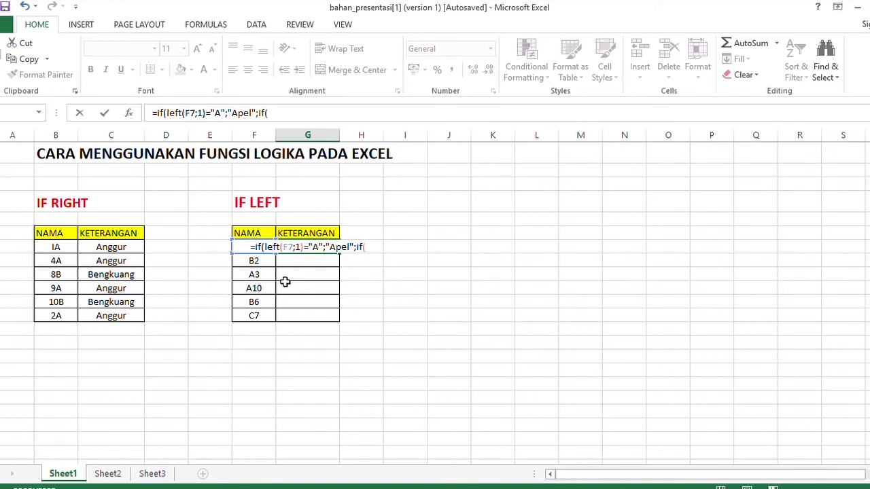
text(left)
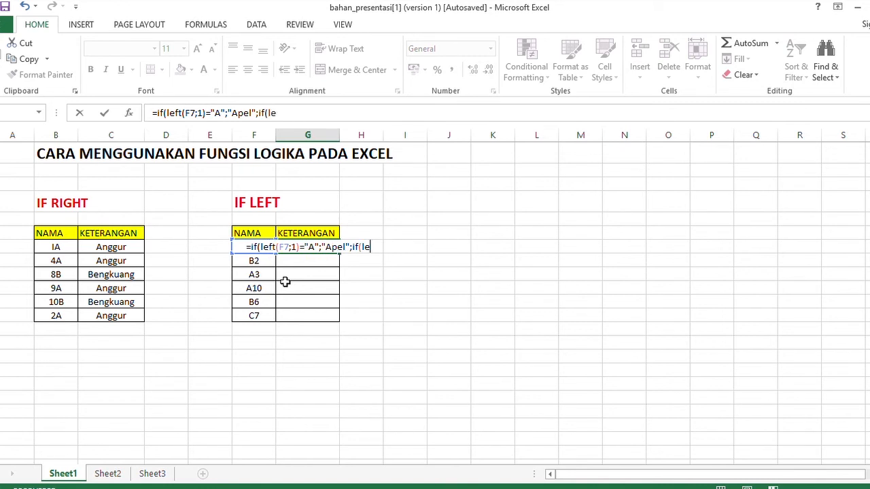
text(()
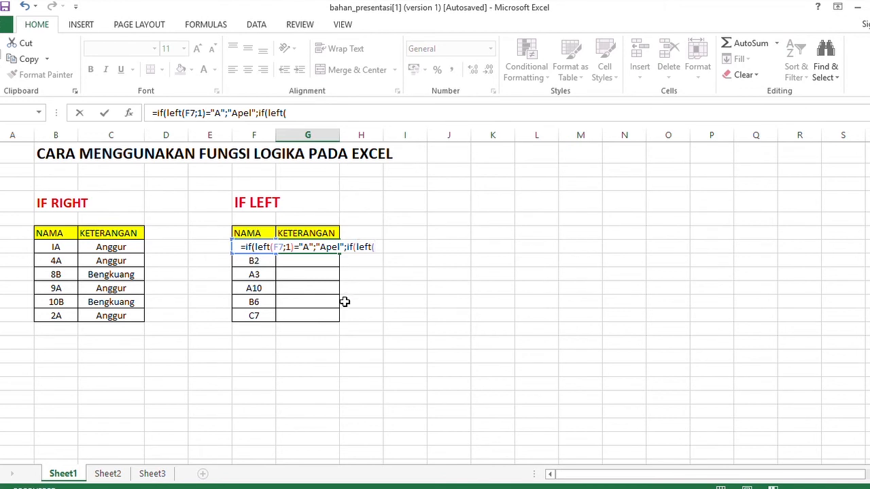
text(f)
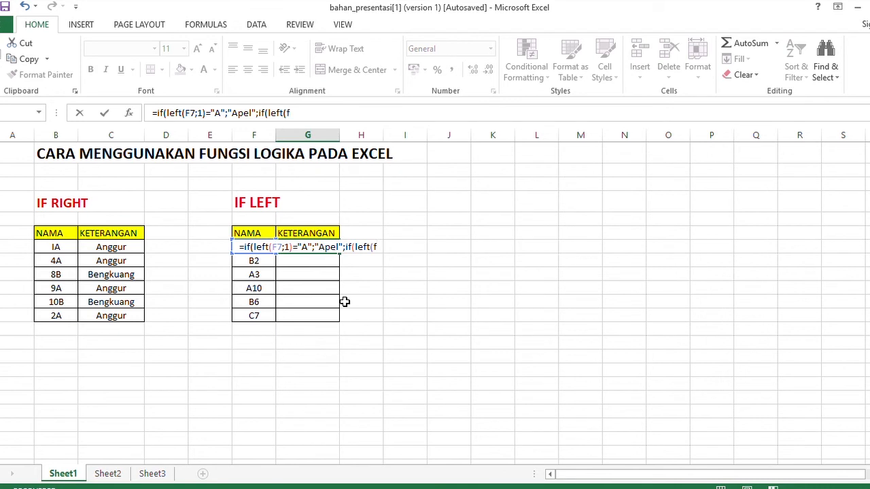
text(7;)
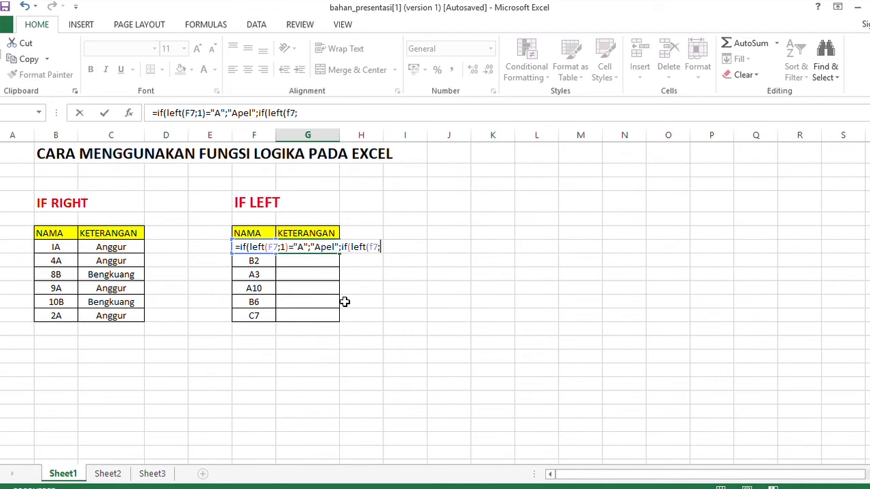
text(1)=")
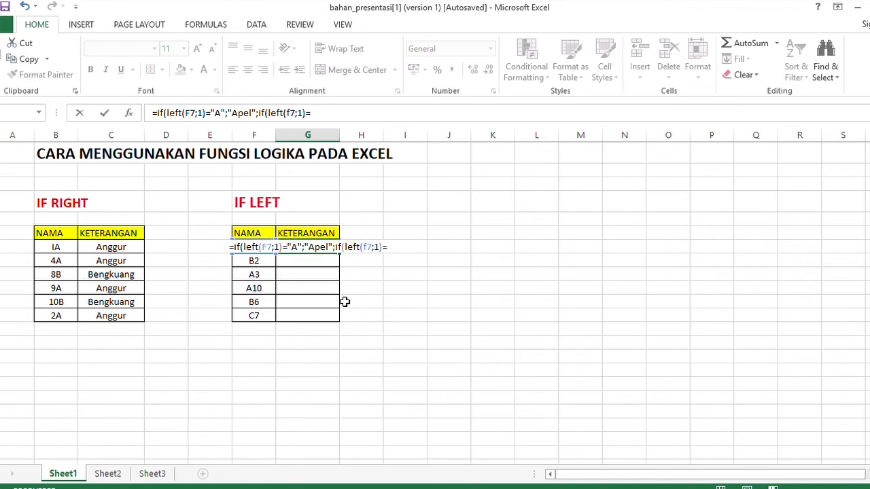
text(B)
text(";")
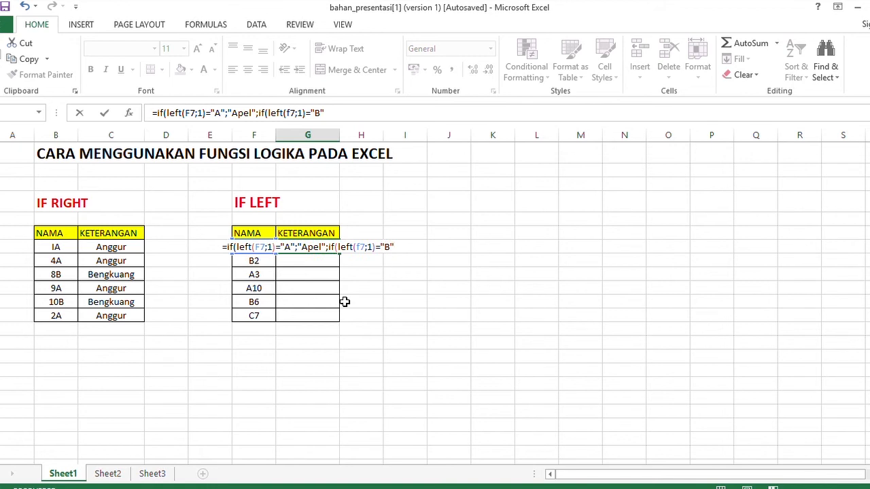
Give the nested IF in G7 "Belimbing" as its true result.
text(B)
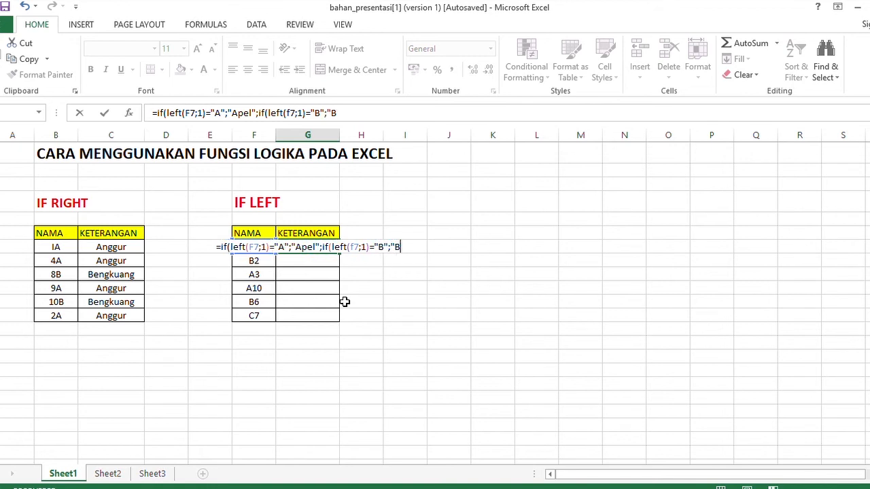
text(el)
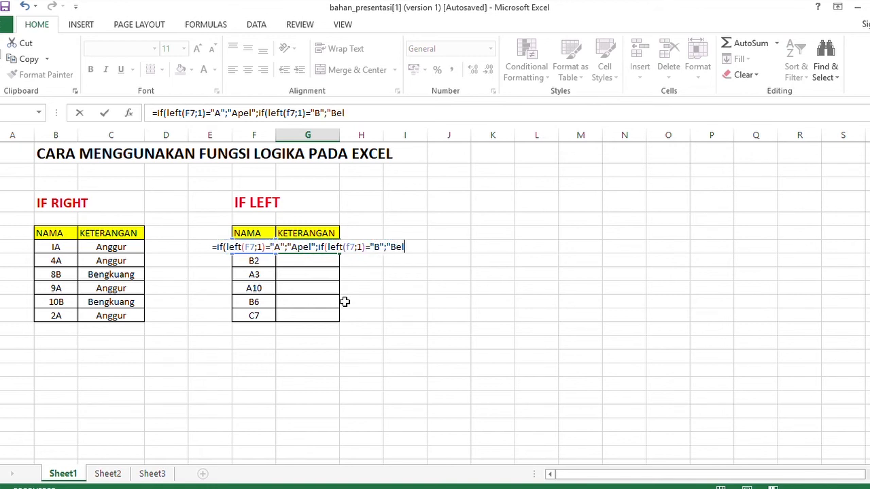
text(imbing")
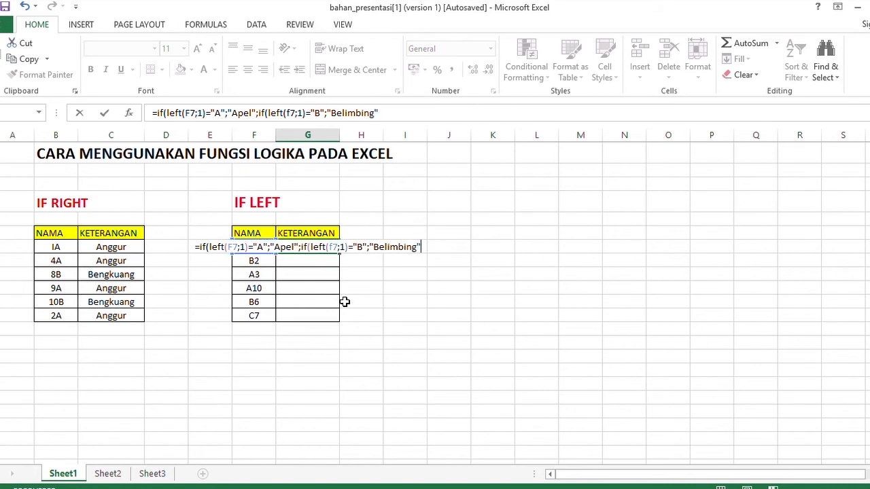
text(;)
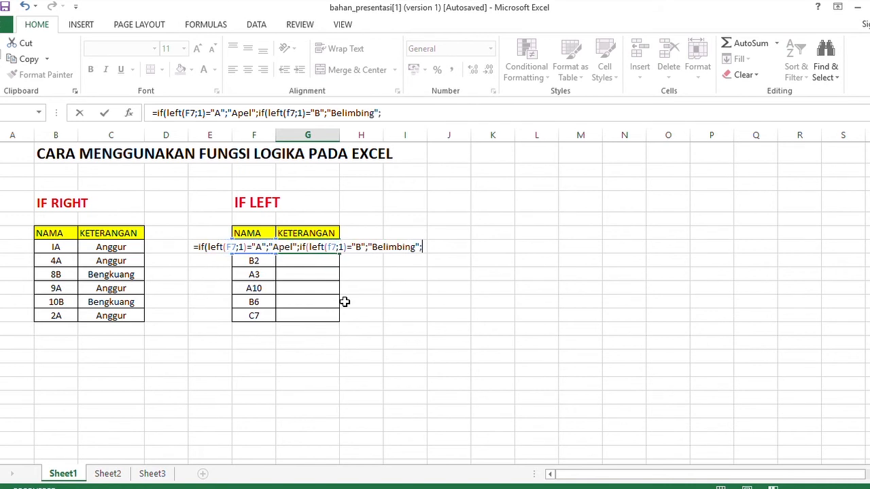
Add "Ceri" as the nested IF's false result, close both IF functions and enter the completed formula in G7.
text(")
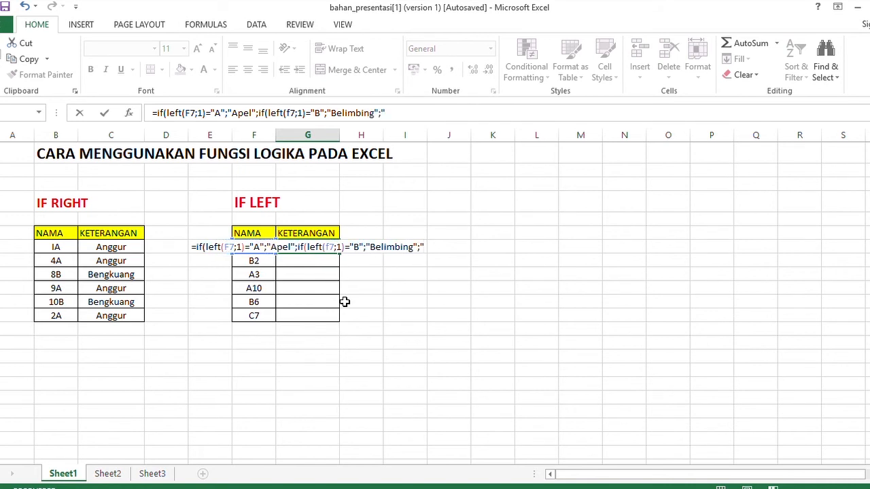
text(Ce)
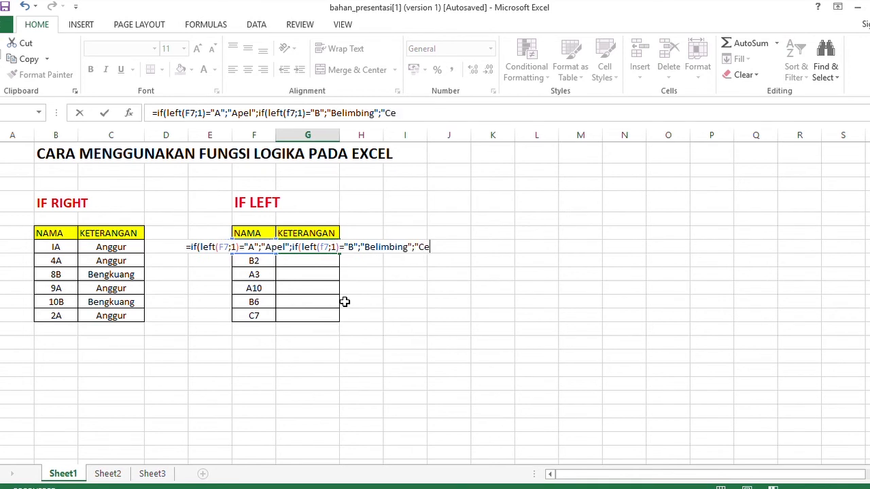
text(ri")
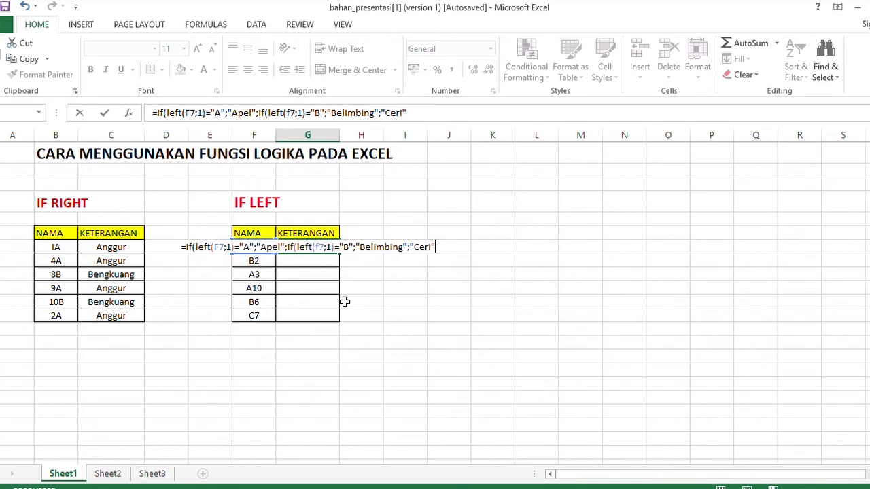
text())
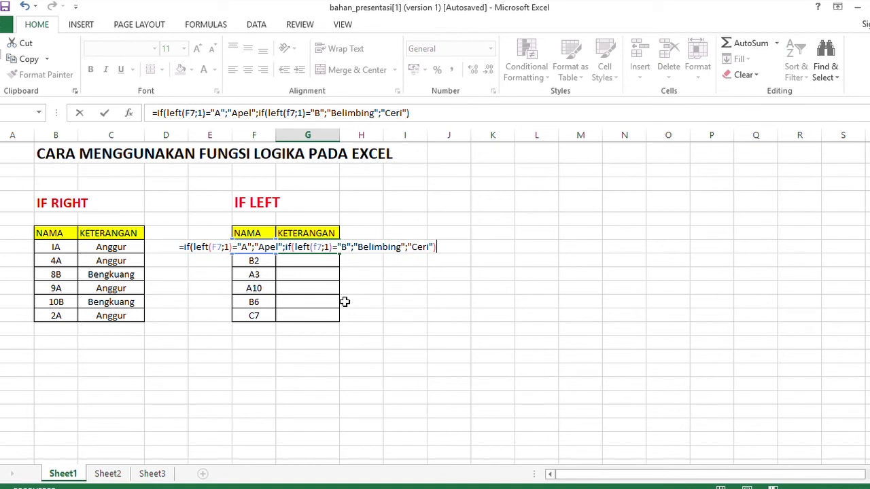
text())
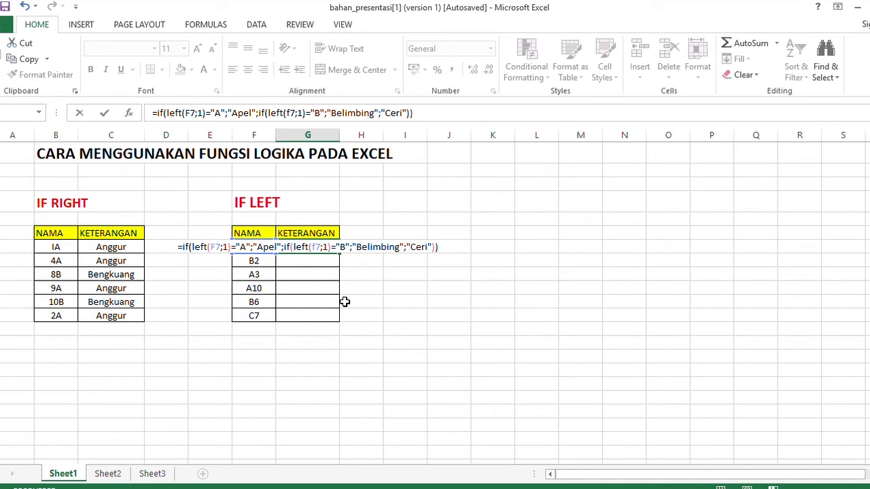
text())
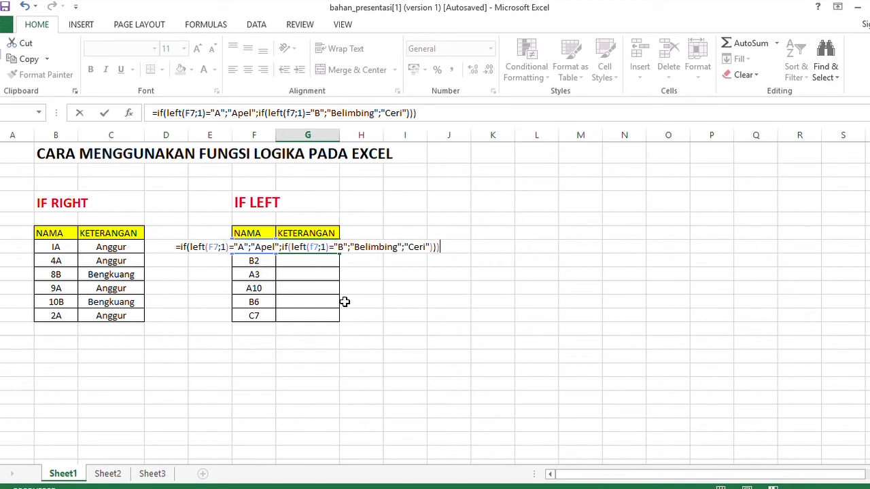
key(BackSpace)
key(Return)
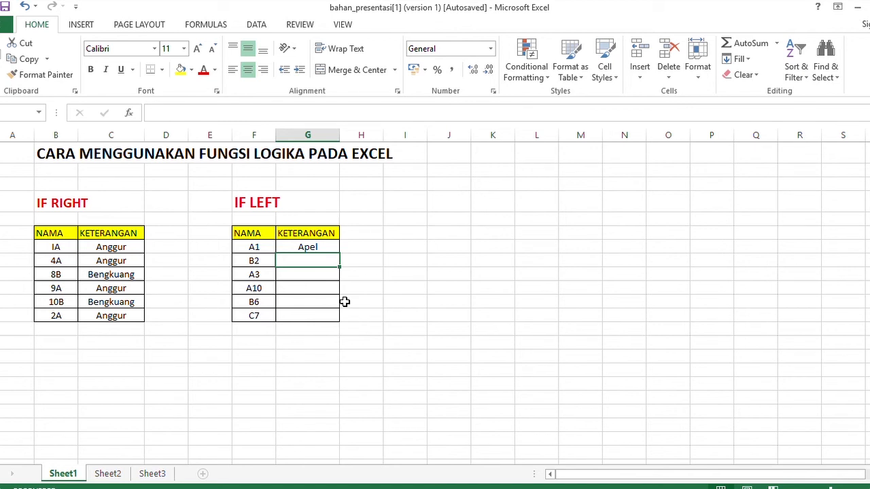
Fill the G7 formula down through G12 in the IF LEFT table's KETERANGAN column.
click(324, 250)
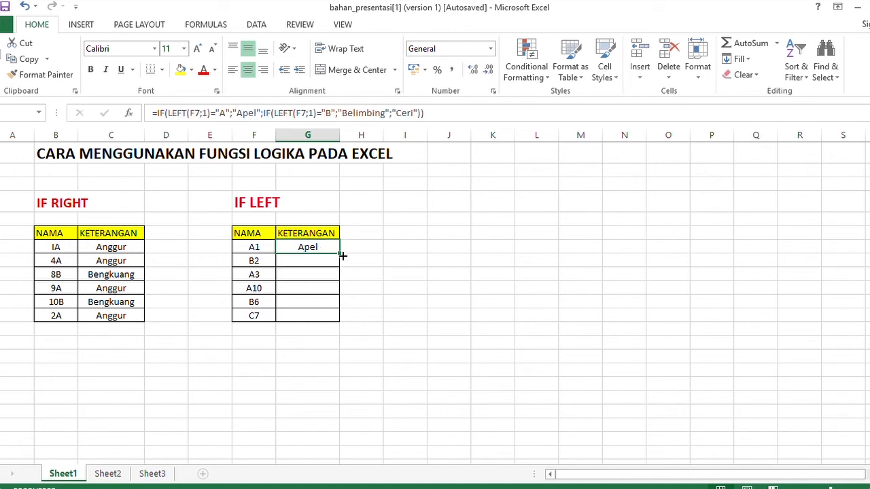
drag(338, 253, 340, 329)
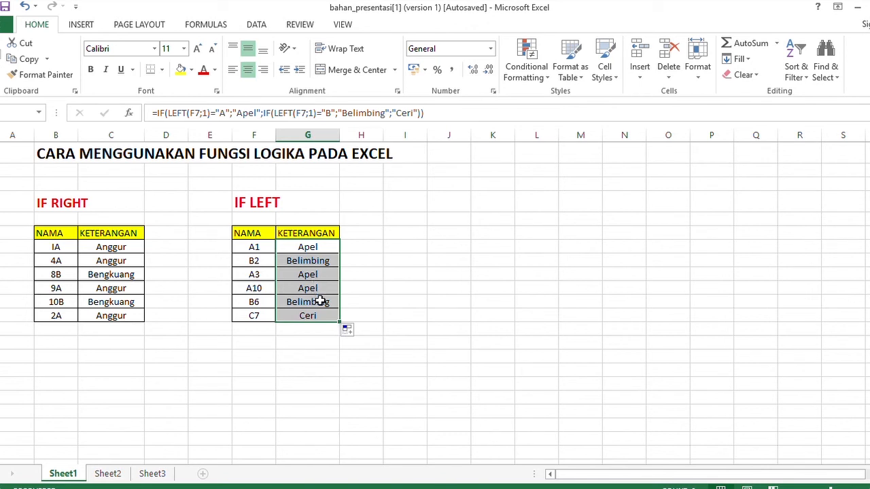
click(320, 301)
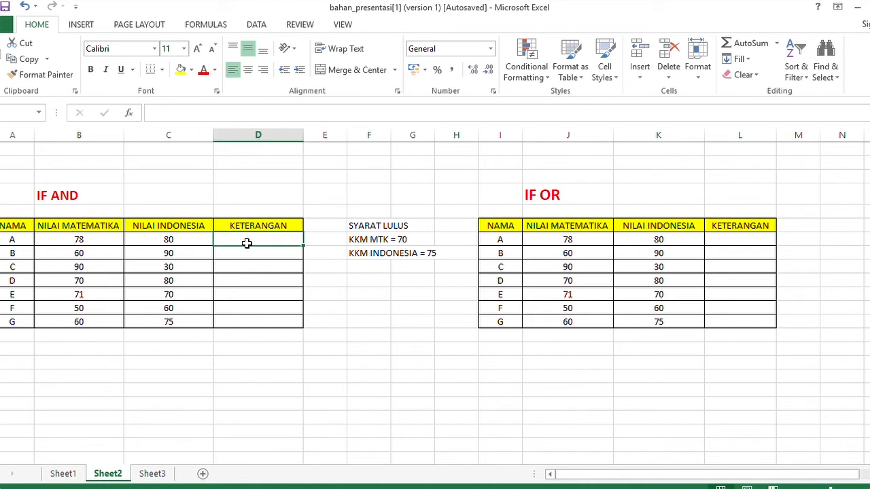
Start an IF formula in D7 whose AND condition tests B7>=70 and C7>=75.
text(=if)
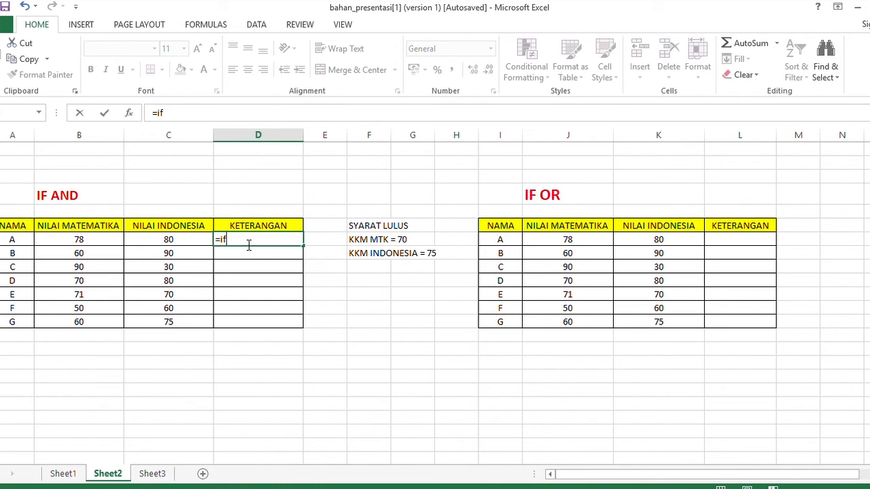
text((and()
click(108, 243)
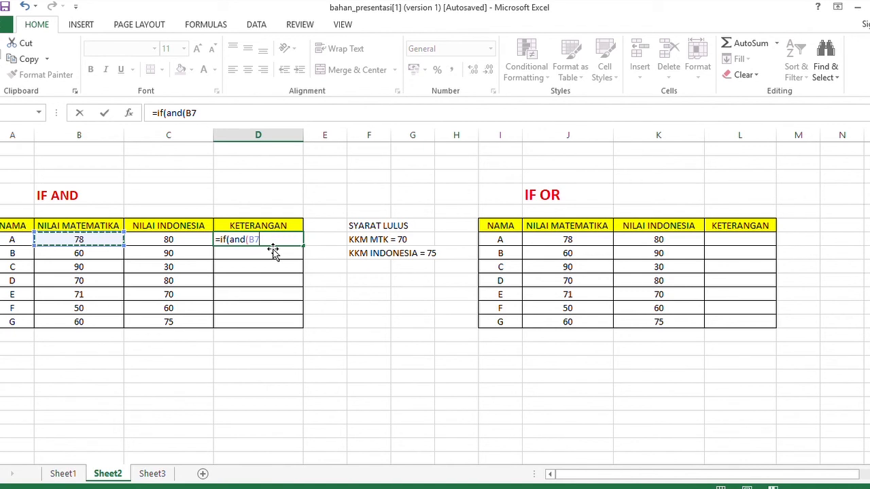
text(>=70;)
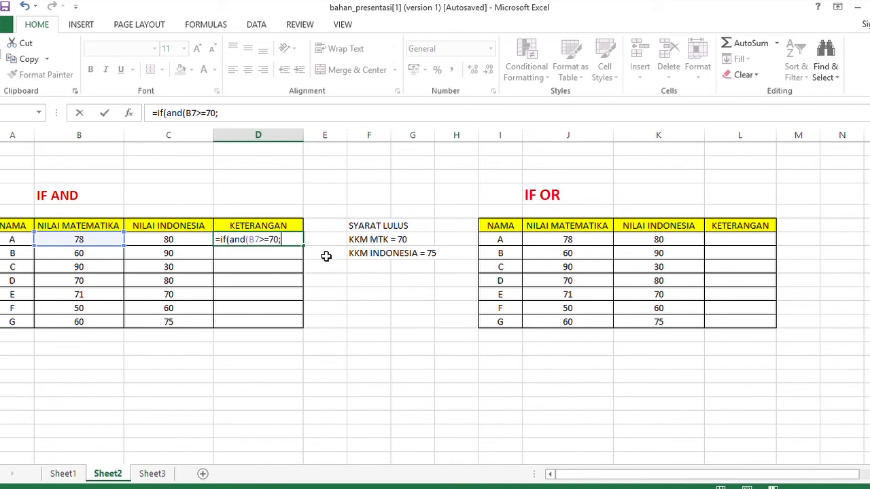
click(185, 241)
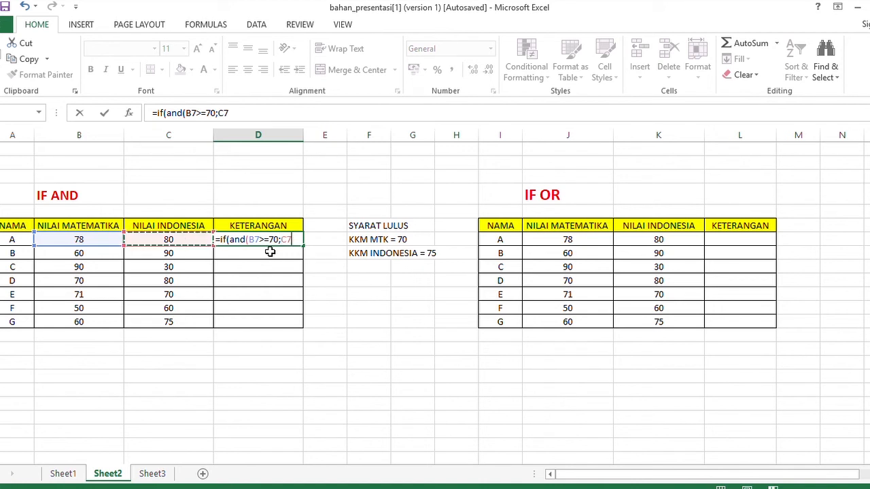
text(>=75)
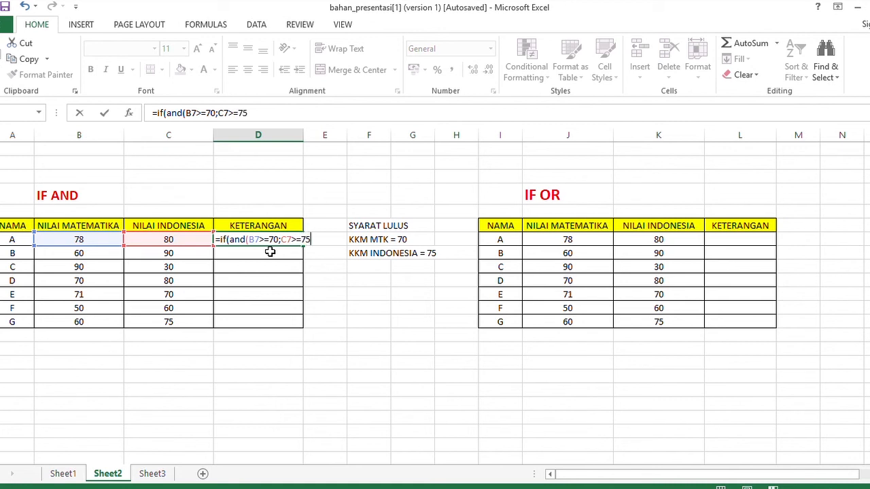
text())
Give the D7 formula "lulus" as its true result and "Tidak lulus" as its false result, and enter it.
text(;"lulus";"T)
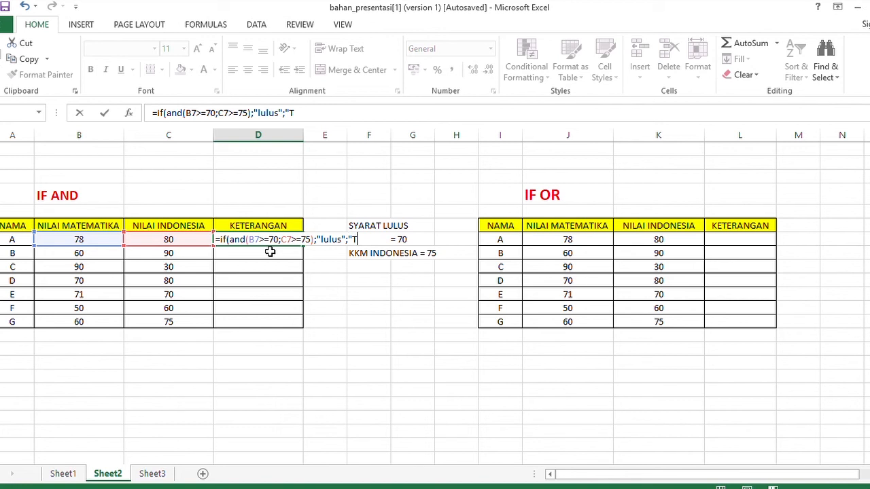
text(idak lulus)
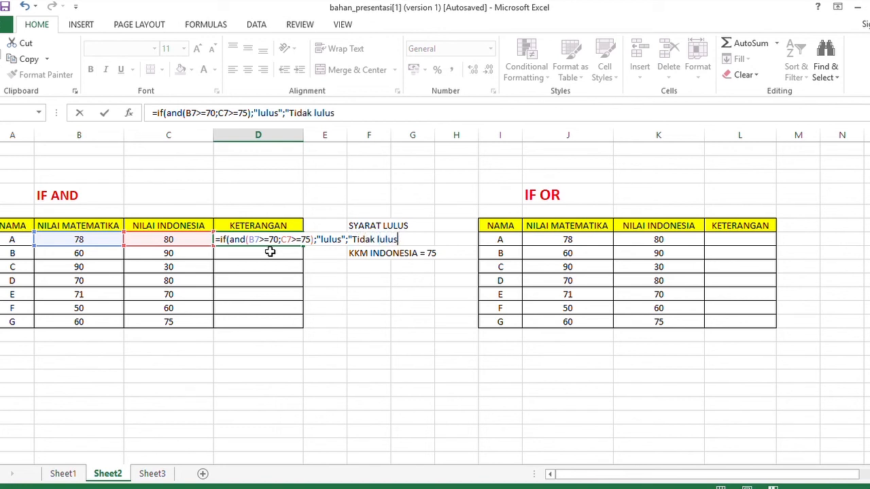
text("))
key(Return)
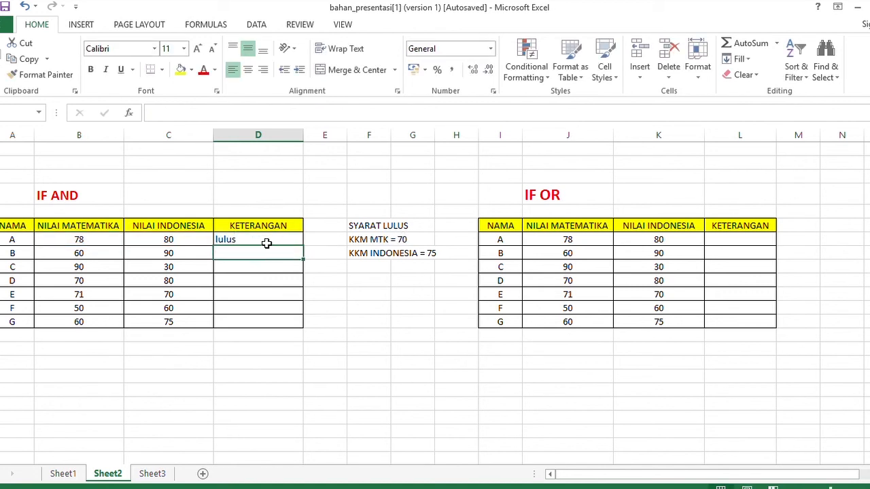
Fill the D7 formula down through D13 in the IF AND table's KETERANGAN column and check the copied formulas.
click(268, 242)
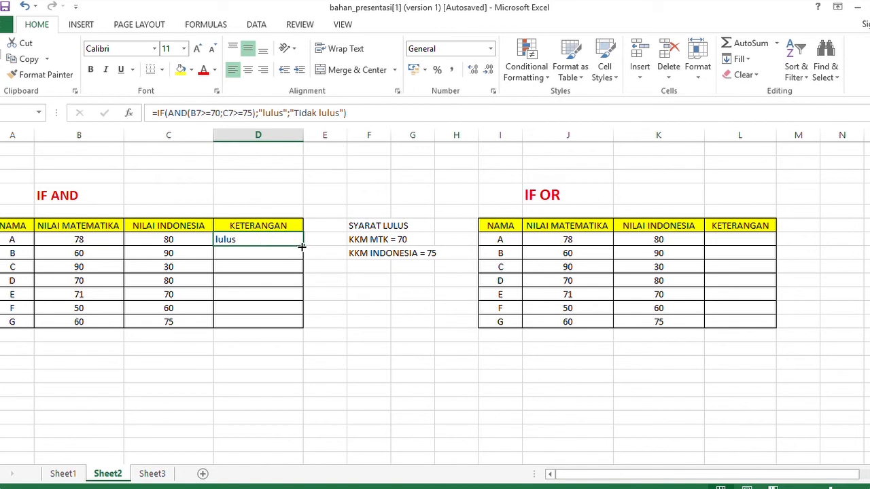
drag(302, 247, 305, 330)
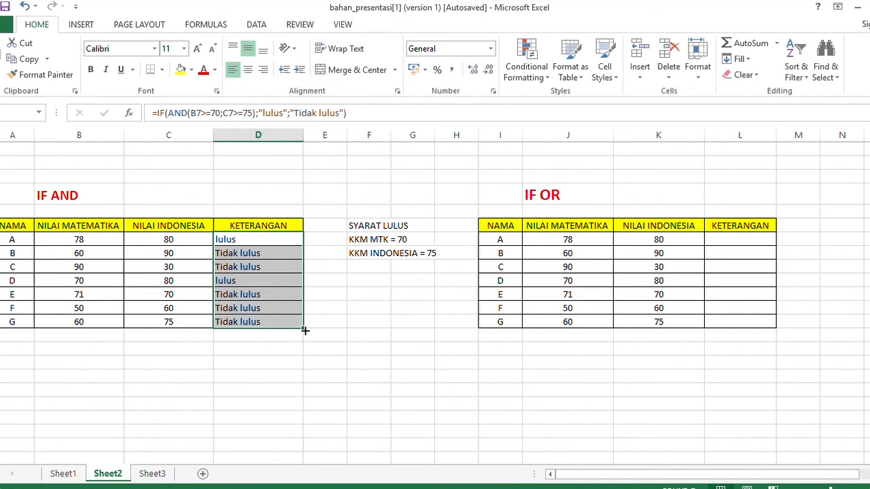
click(262, 294)
click(252, 253)
click(260, 285)
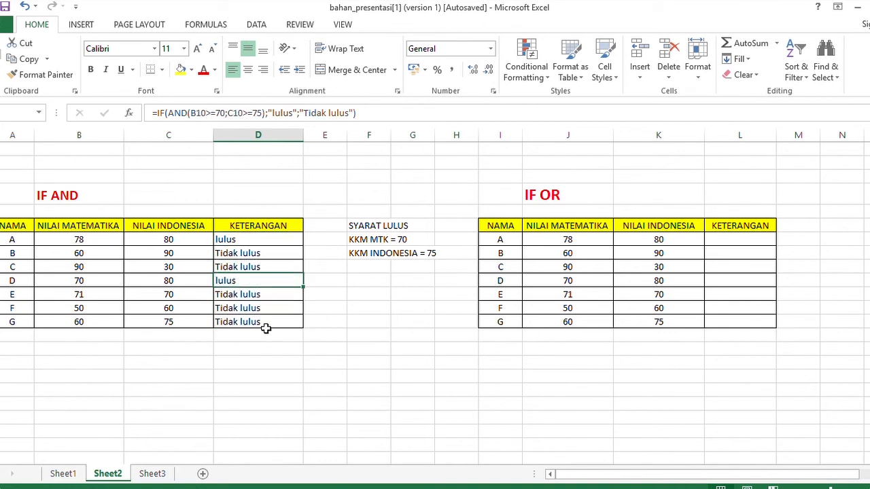
click(251, 243)
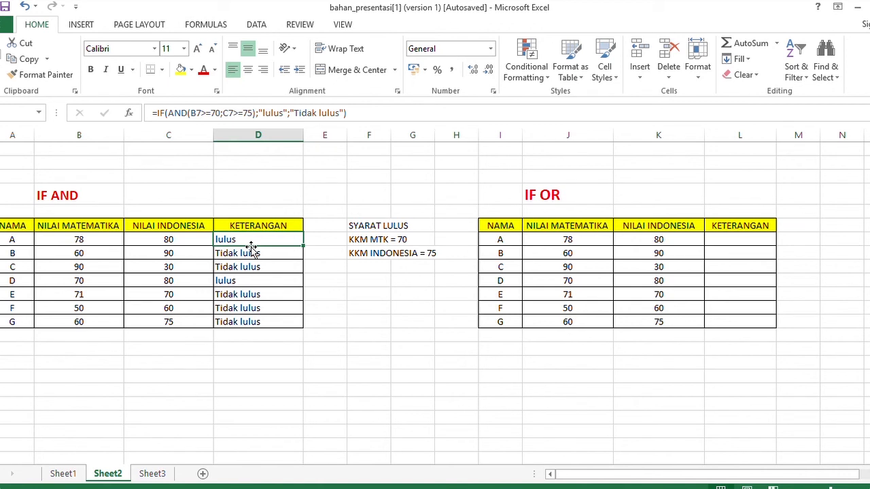
click(250, 254)
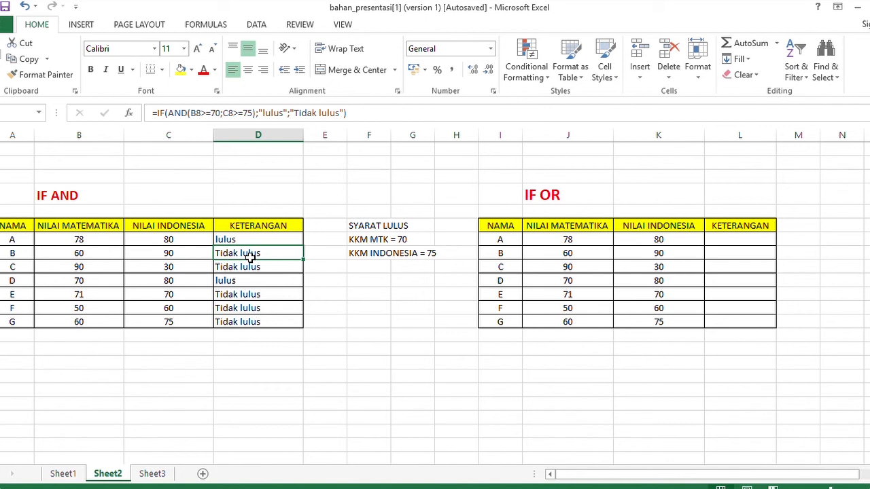
Start an IF formula in L7 of the IF OR table with J7>=70 as its first OR condition.
click(716, 240)
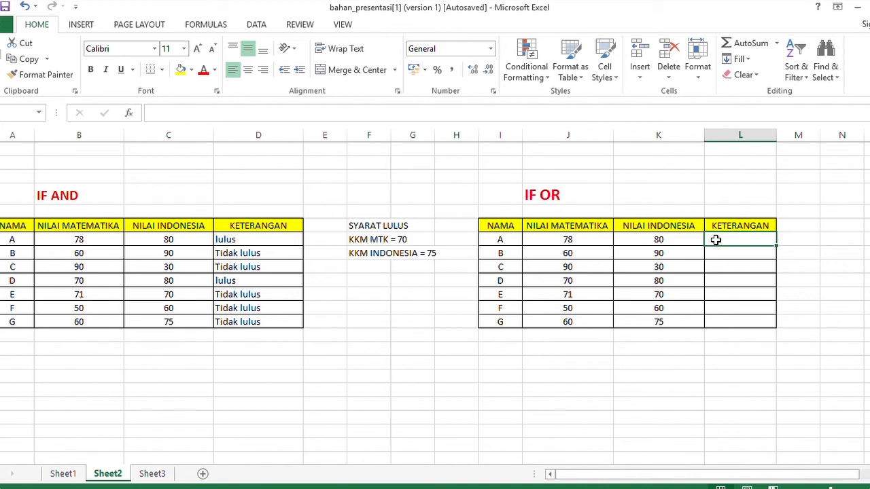
text(=)
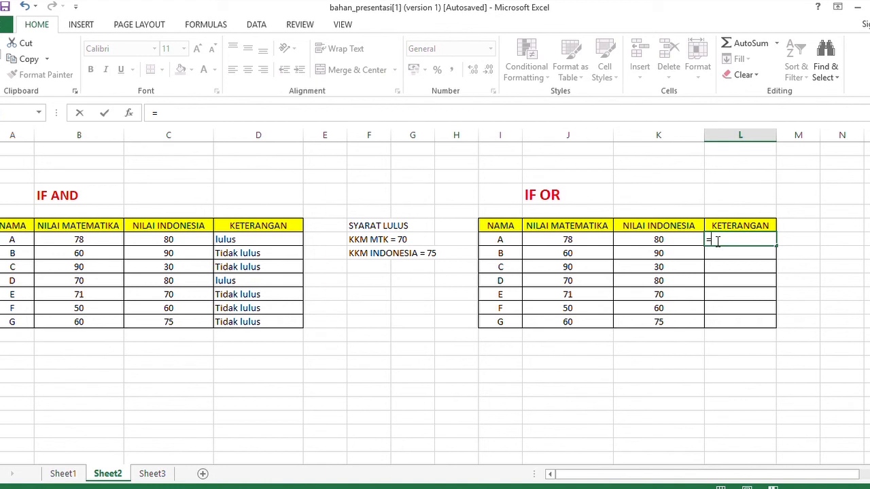
text(if(or)
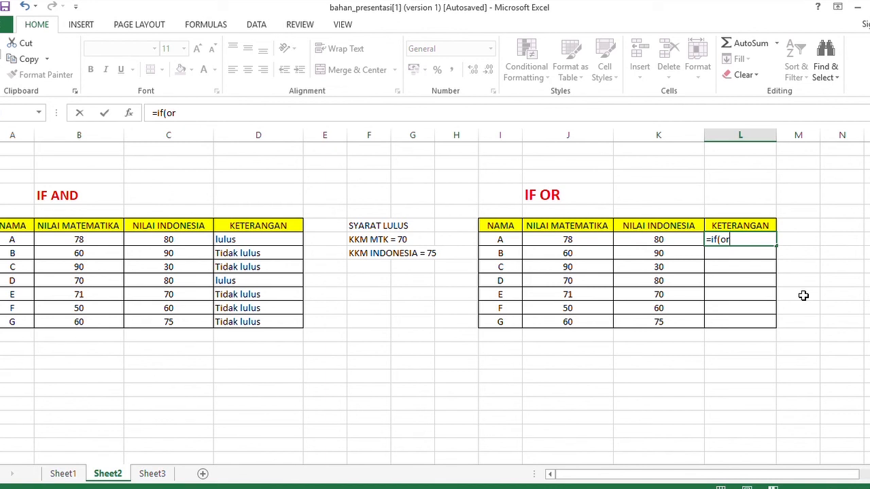
text(()
click(567, 243)
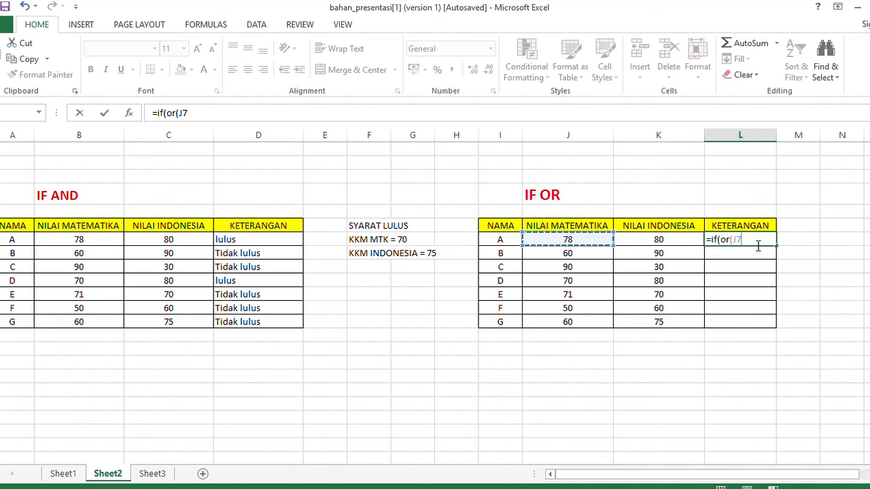
text(>=7-)
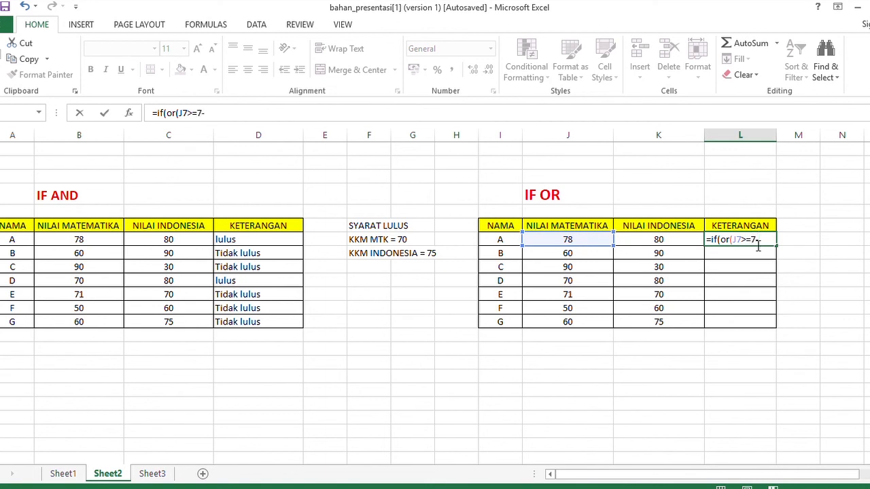
key(BackSpace)
text(0;)
Complete the L7 formula with K7>=75 as the second OR condition, "Lulus" as true result and "Tidak Lulus" as false result.
click(653, 243)
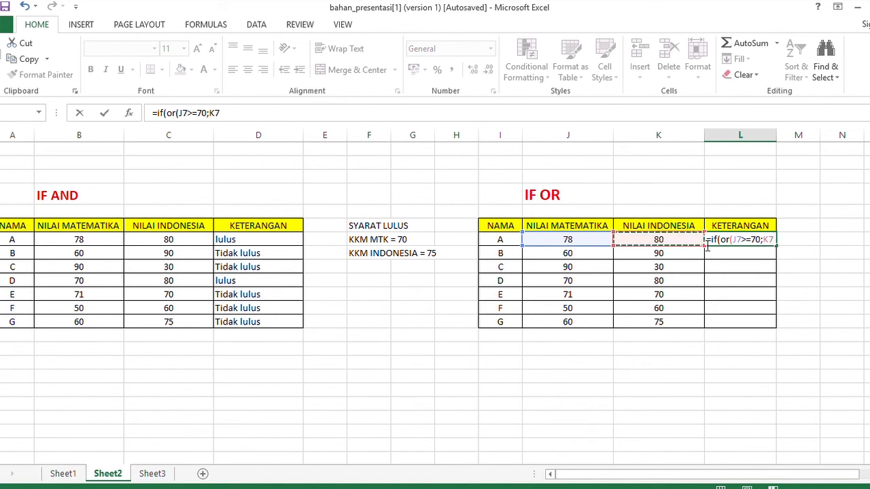
text(>=)
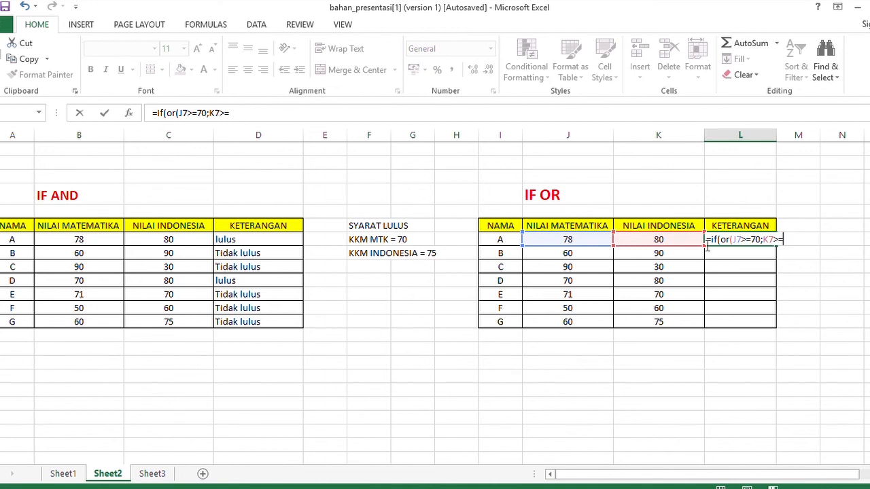
text(75);"Lulus";)
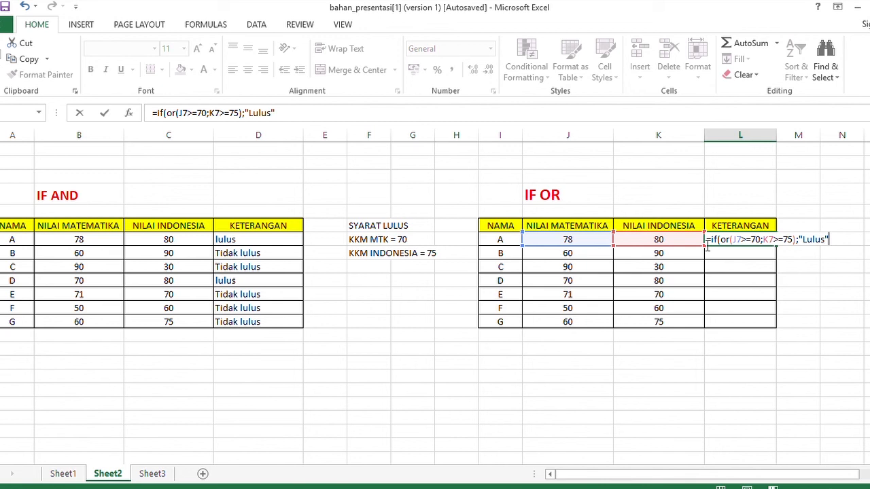
text("Tidak Lulus)
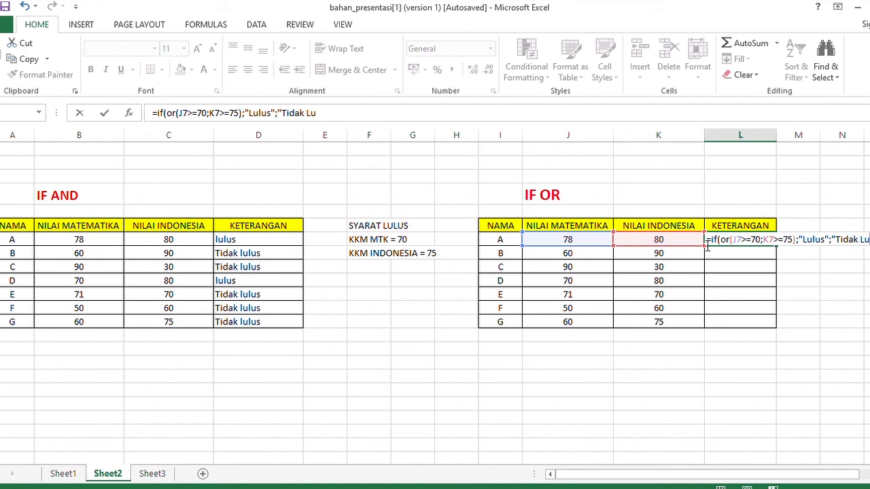
text("))
key(Return)
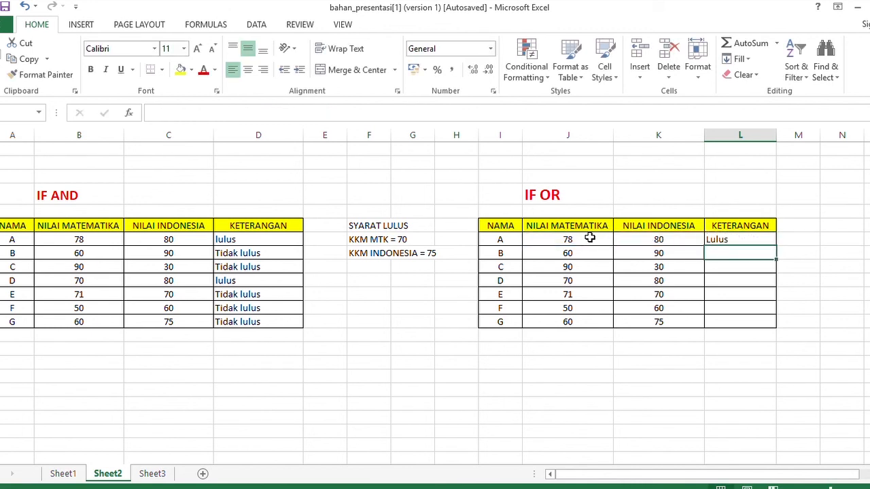
Fill the L7 formula down through L13 in the IF OR table's KETERANGAN column and switch to Sheet3.
click(734, 242)
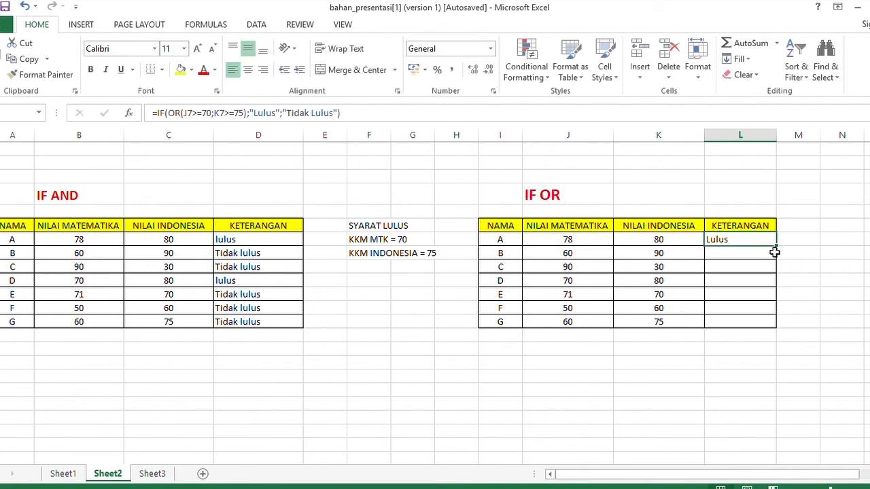
drag(776, 246, 777, 331)
click(748, 353)
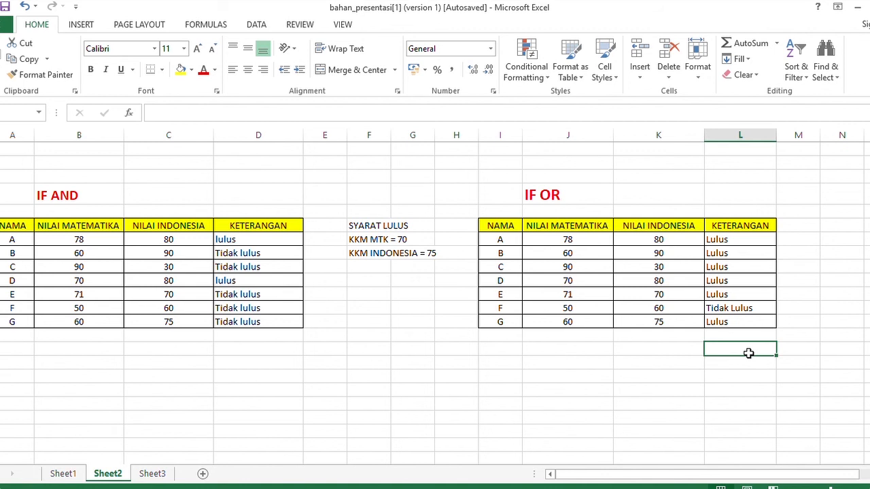
click(745, 259)
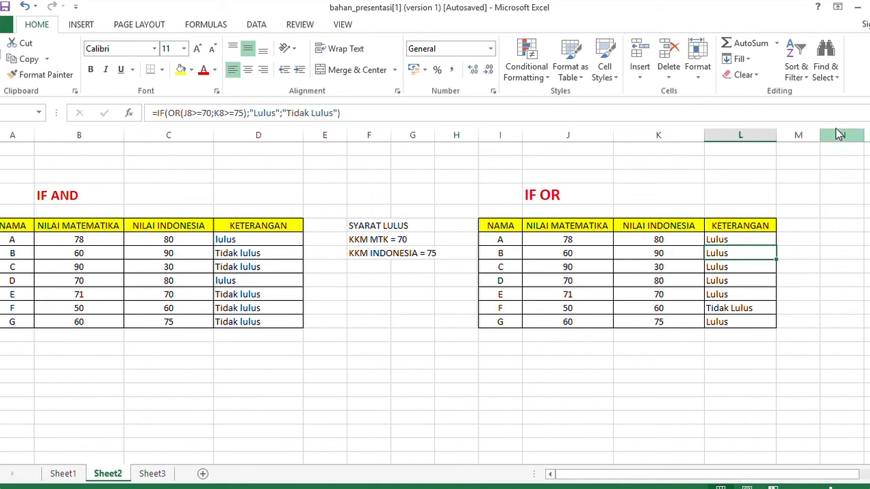
key(ctrl+Page_Down)
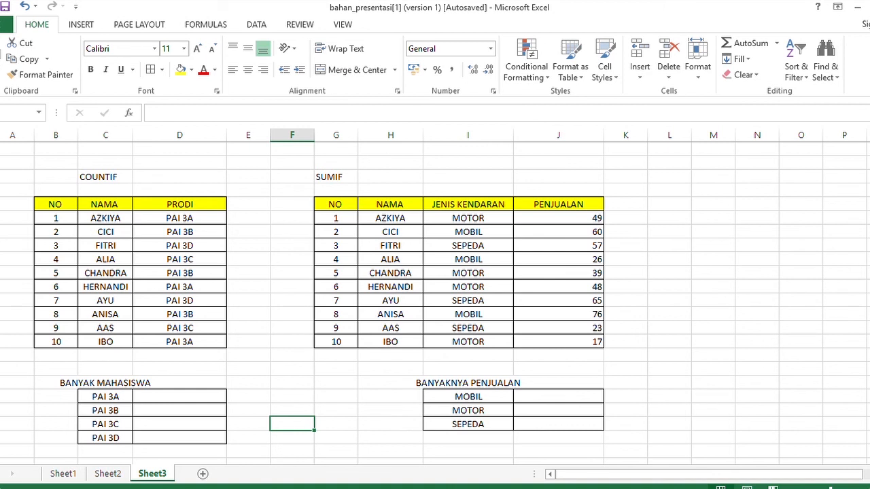
click(210, 395)
text(=)
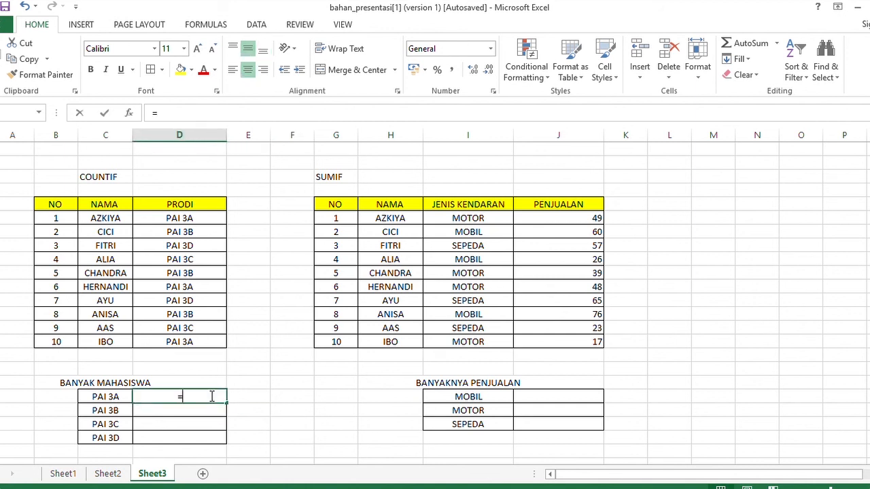
key(Escape)
click(185, 367)
drag(176, 261, 177, 204)
click(304, 268)
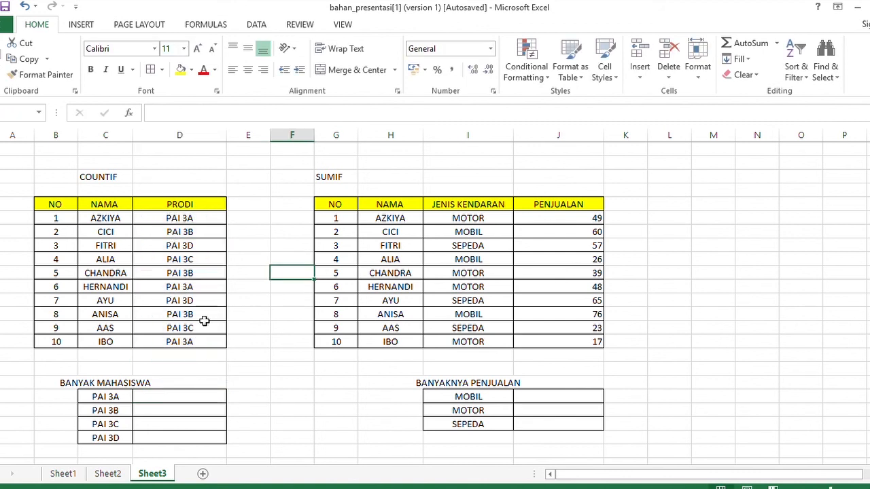
Select the COUNTIF table's PRODI column and enter BAGIAN as its range name.
drag(197, 355, 192, 204)
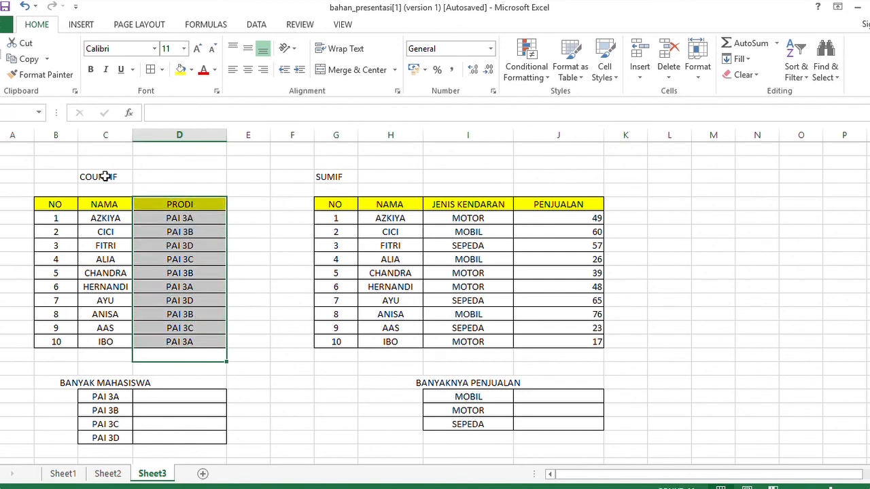
click(9, 115)
text(JURUSAN)
key(Return)
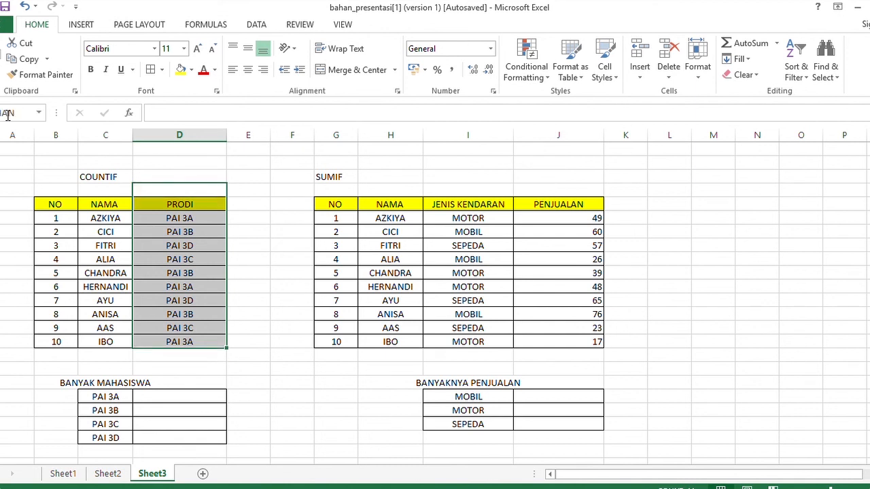
Enter =COUNTIF(BAGIAN;C20) in D20 to count the PAI 3A students in the BANYAK MAHASISWA table.
drag(212, 385, 208, 397)
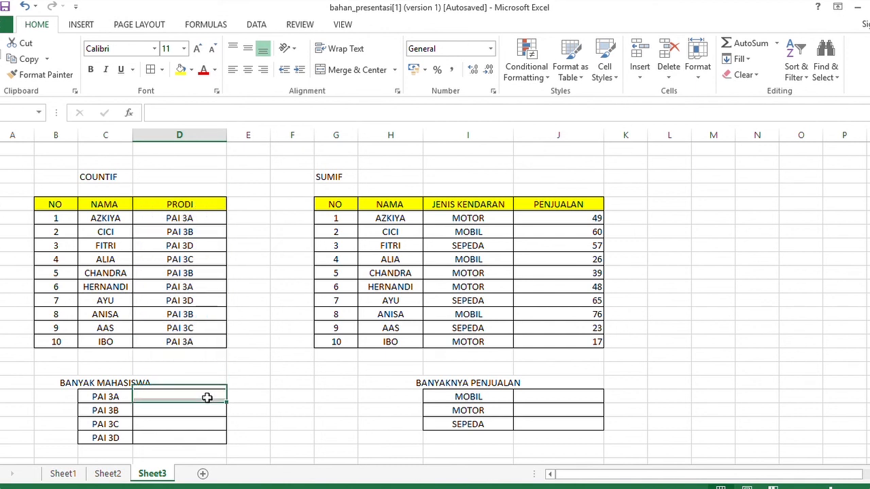
click(207, 398)
text(=)
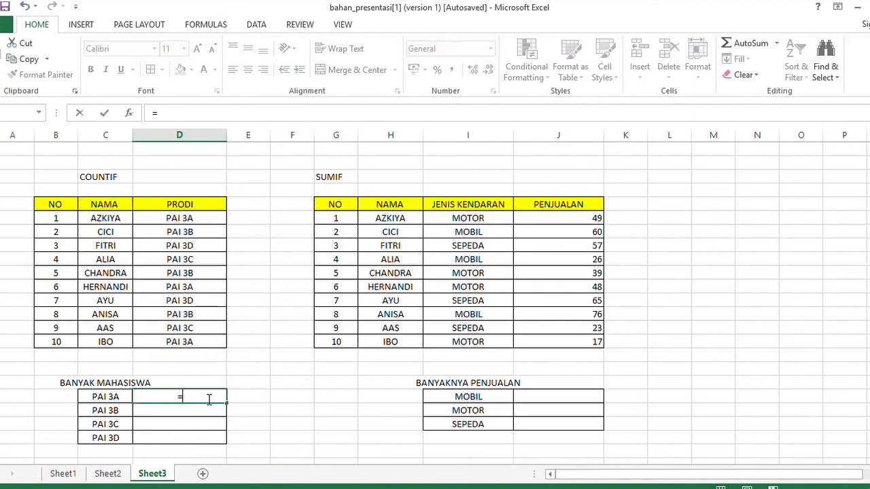
text(C)
key(BackSpace)
text(COUNT)
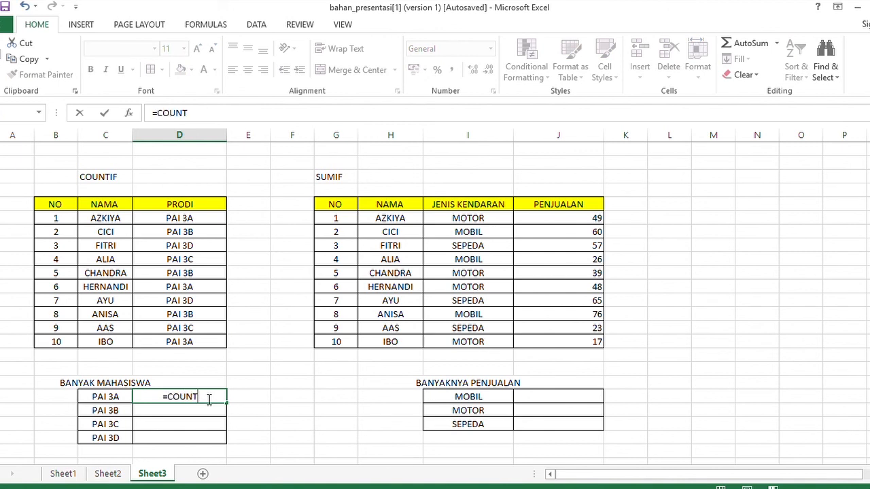
text(IF(BAGIAN)
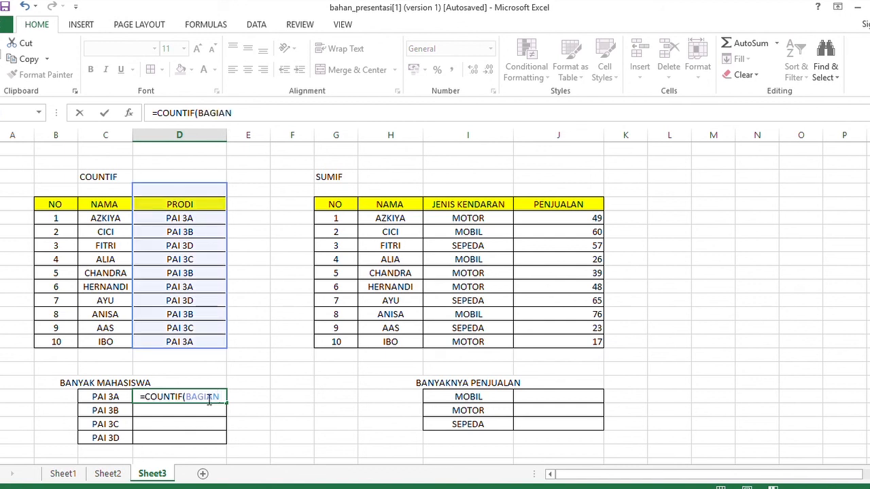
text(;)
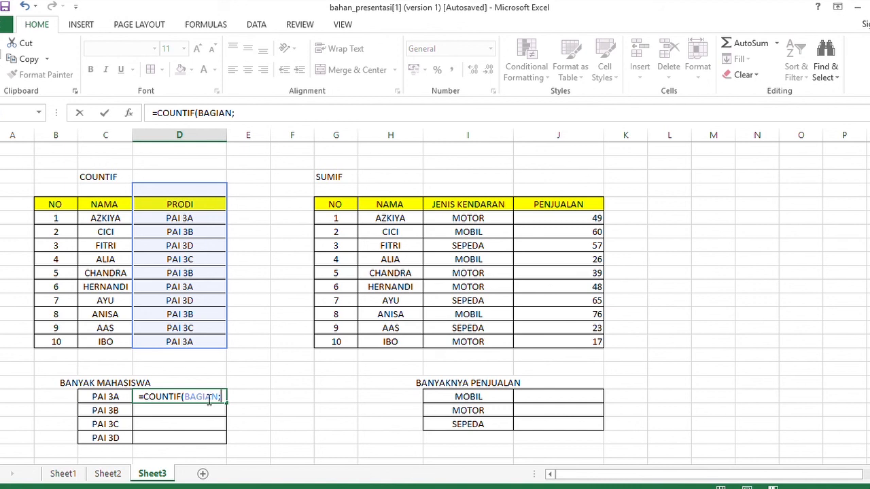
click(121, 399)
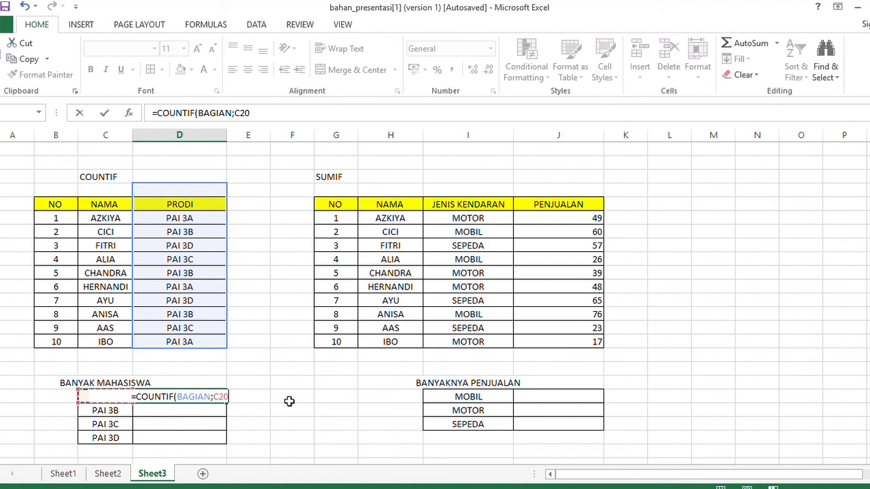
text())
key(Return)
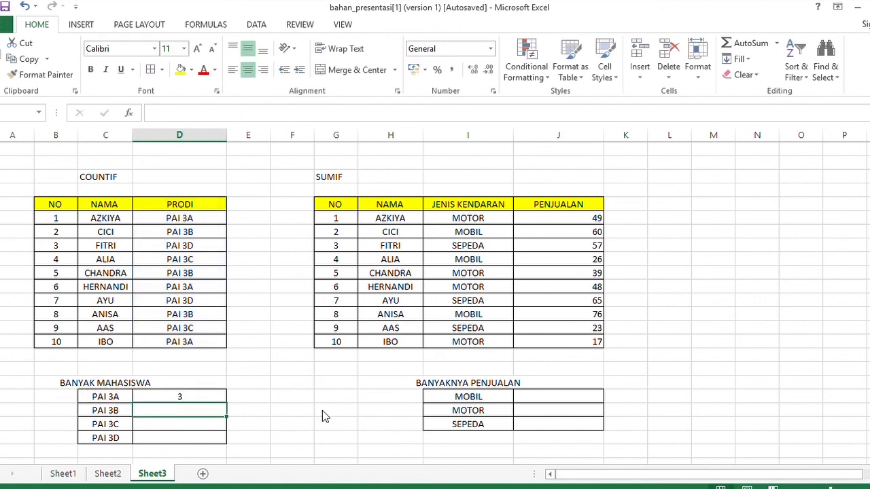
Fill the COUNTIF formula from D20 down through D23 for the remaining PAI classes.
click(221, 399)
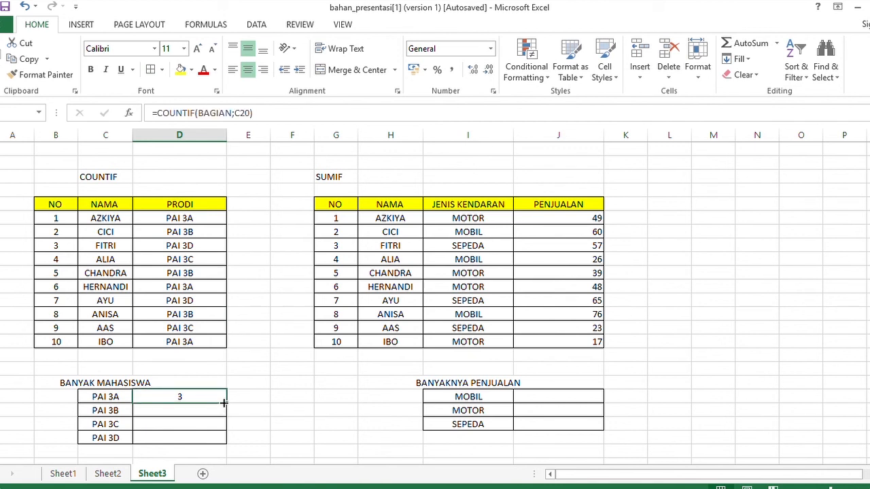
drag(227, 405, 227, 445)
click(530, 402)
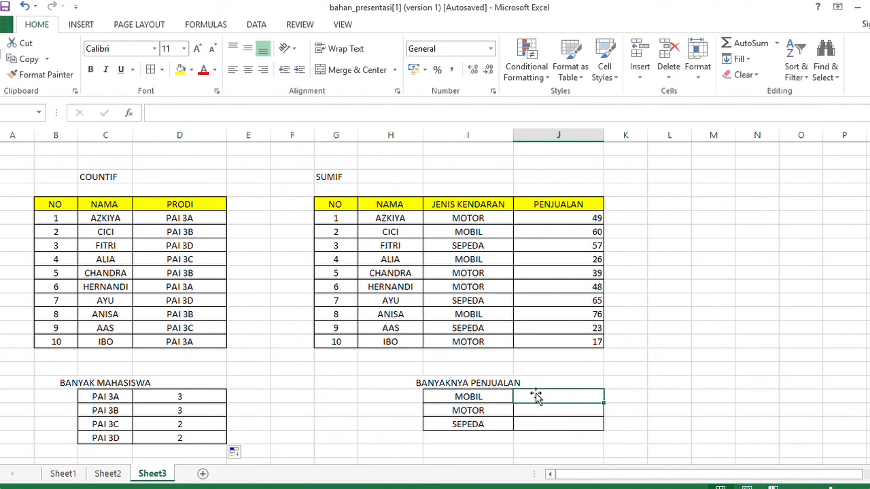
Select the SUMIF table's JENIS KENDARAN column and enter a range name for it.
drag(495, 353, 461, 201)
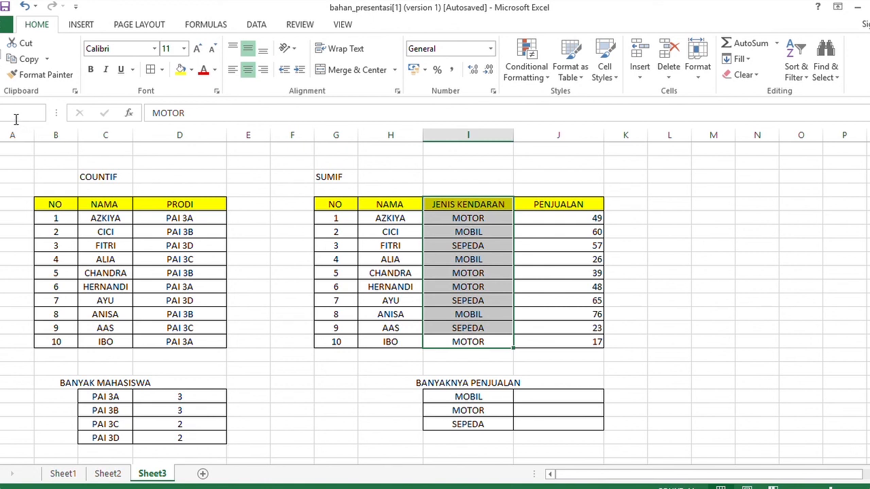
text(s)
click(592, 273)
click(486, 259)
click(479, 204)
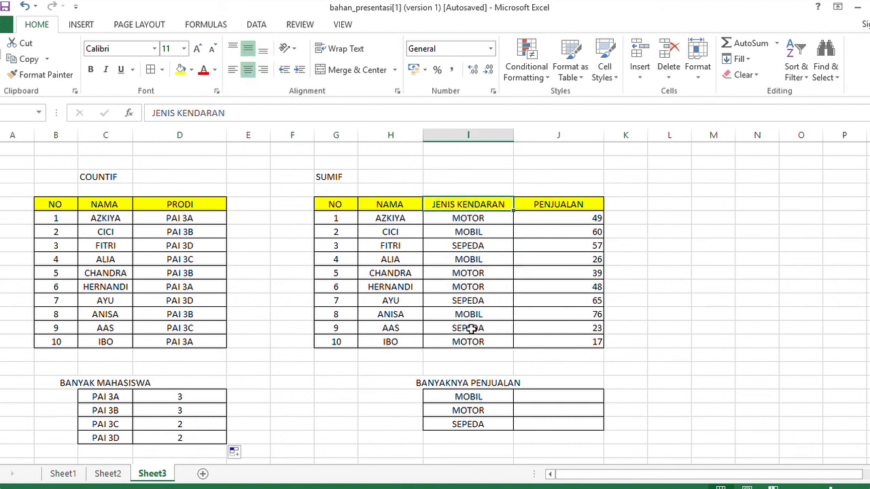
drag(473, 358, 461, 196)
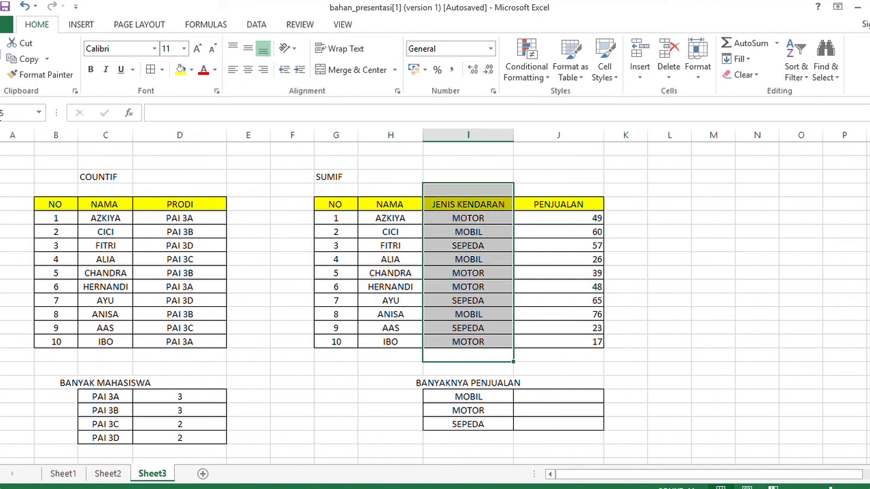
Select J6:J17 in the SUMIF table's PENJUALAN column and name the range JUMLAH.
click(548, 291)
drag(555, 359, 559, 204)
click(22, 116)
key(BackSpace)
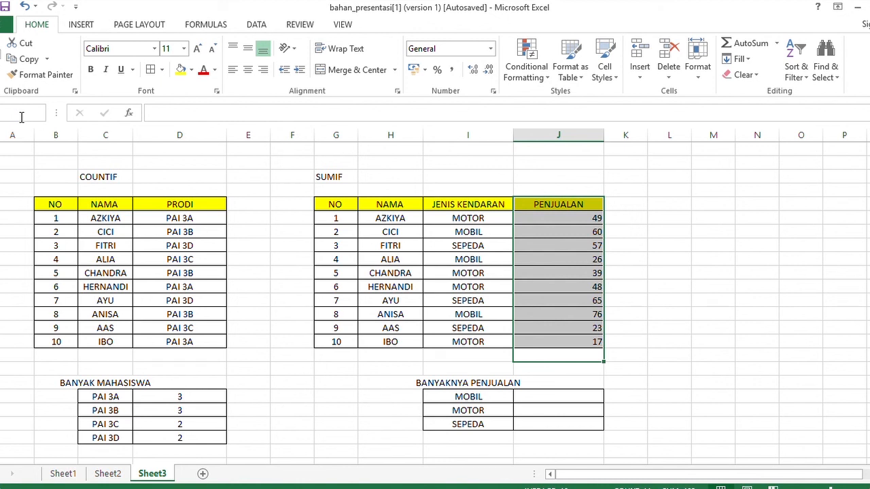
text(PENJUALAN)
key(Return)
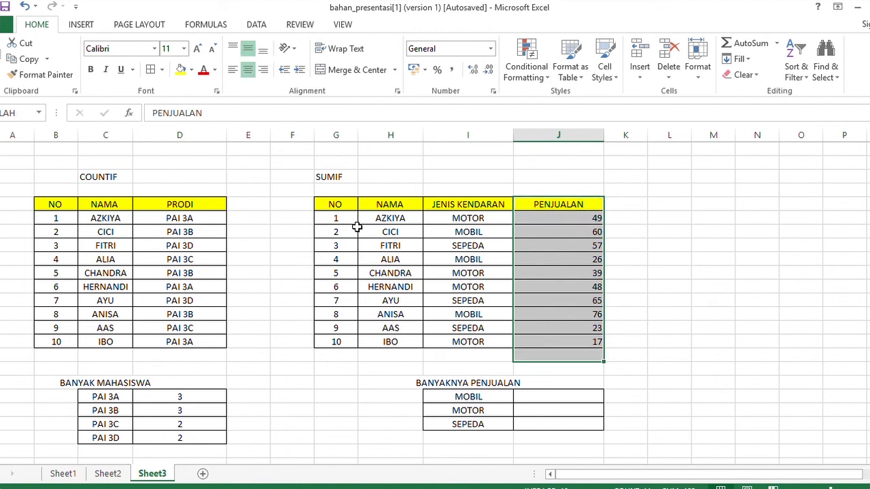
click(698, 312)
click(490, 317)
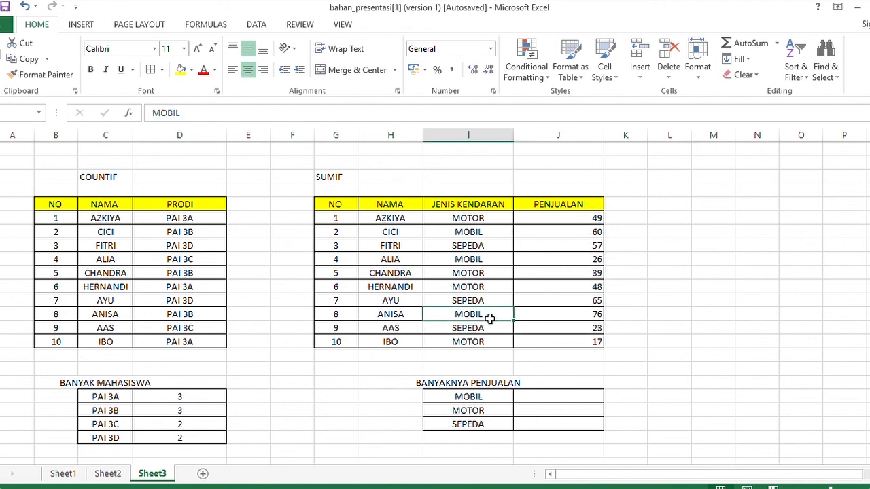
drag(479, 356, 482, 209)
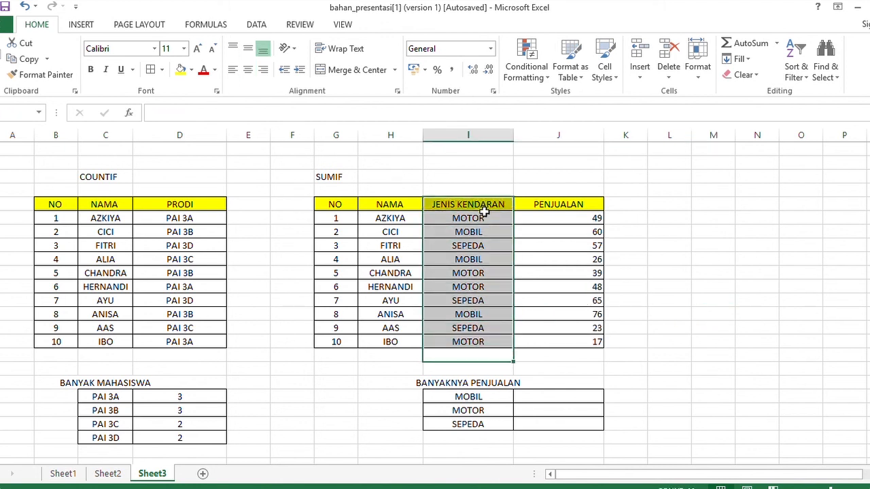
drag(574, 355, 571, 258)
drag(569, 194, 568, 193)
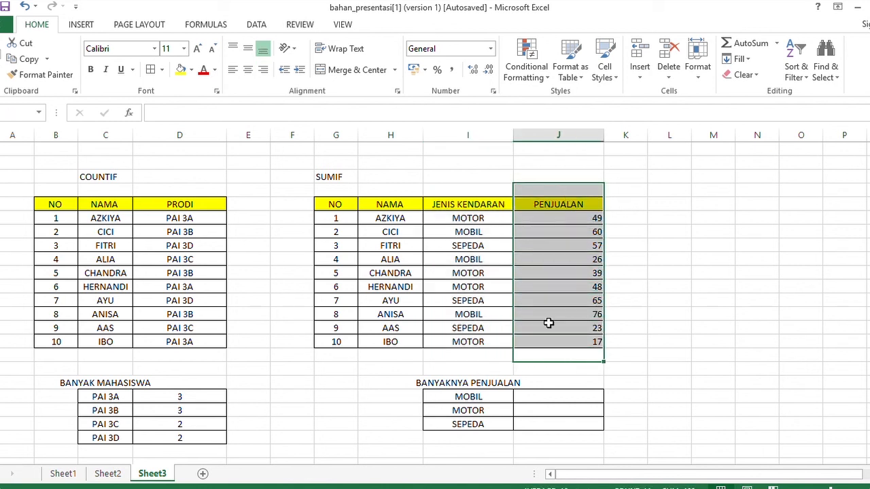
Enter =SUMIF(I6:I16;I20;JUMLAH) in J20 to total the MOBIL sales in the BANYAKNYA PENJUALAN table.
click(544, 396)
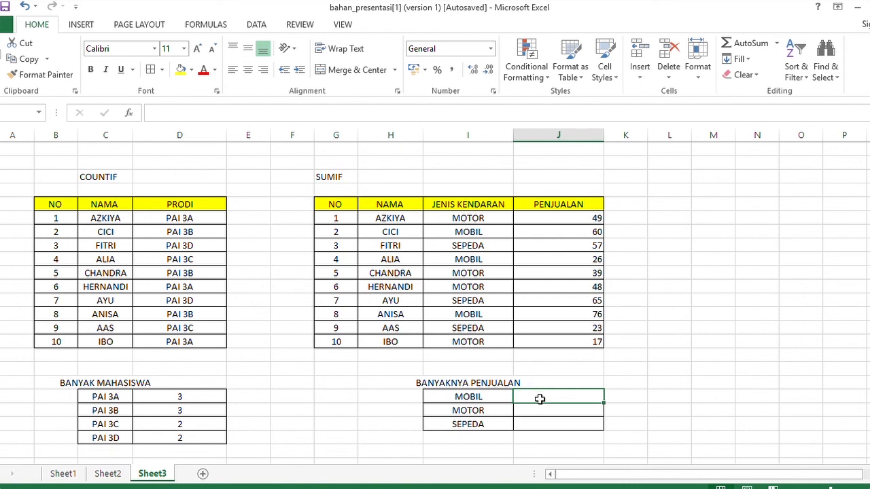
text(=)
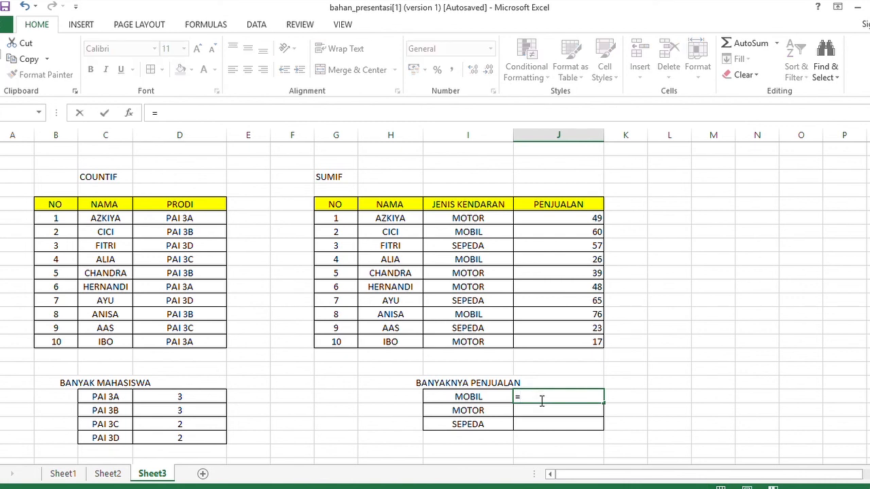
text(SUMIF()
drag(495, 345, 479, 201)
text(;)
click(460, 397)
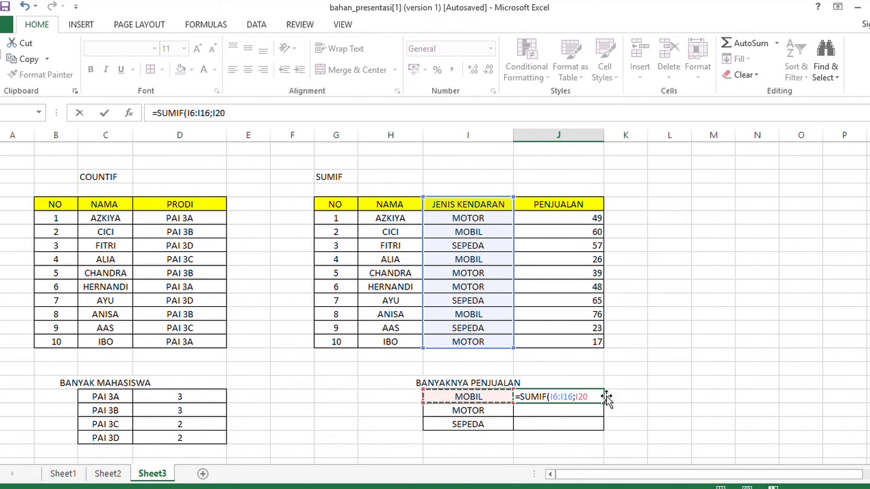
text(;)
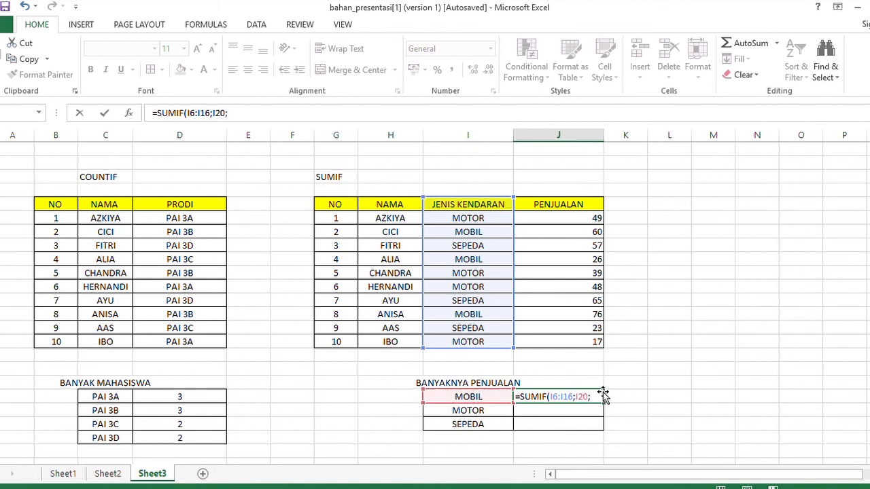
drag(572, 354, 556, 198)
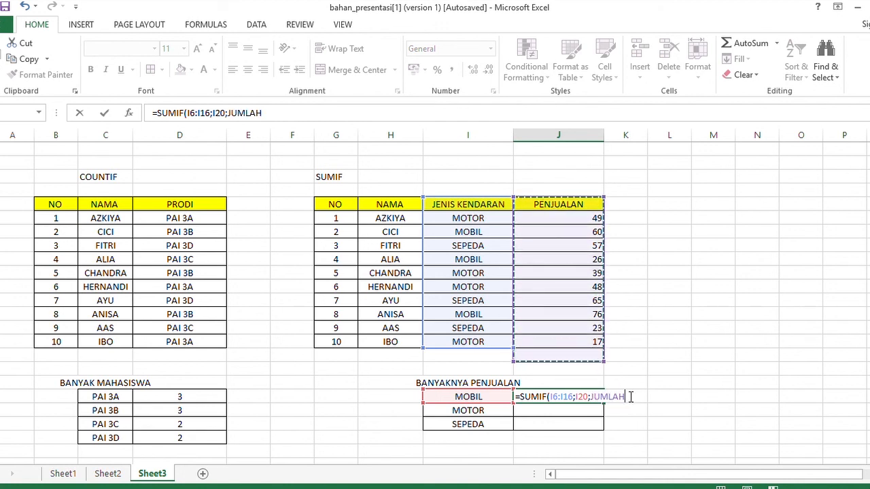
text())
key(Return)
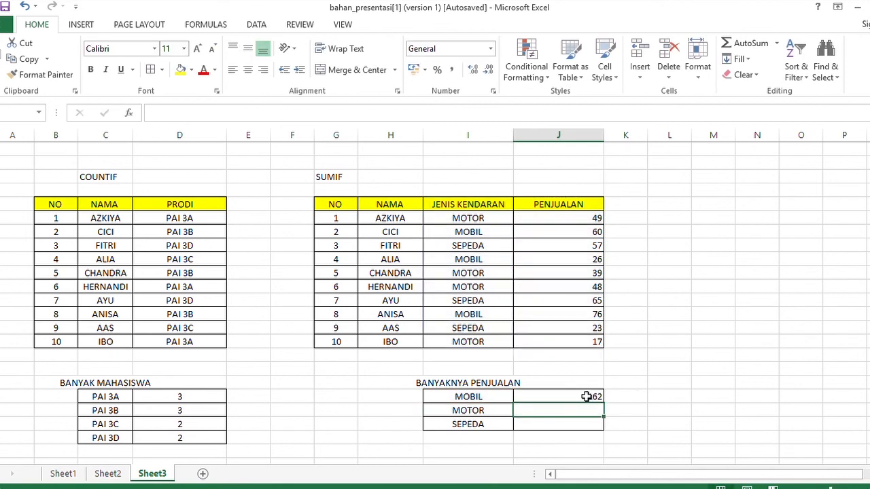
Fill the SUMIF formula from J20 down through J22 for MOTOR and SEPEDA.
click(577, 397)
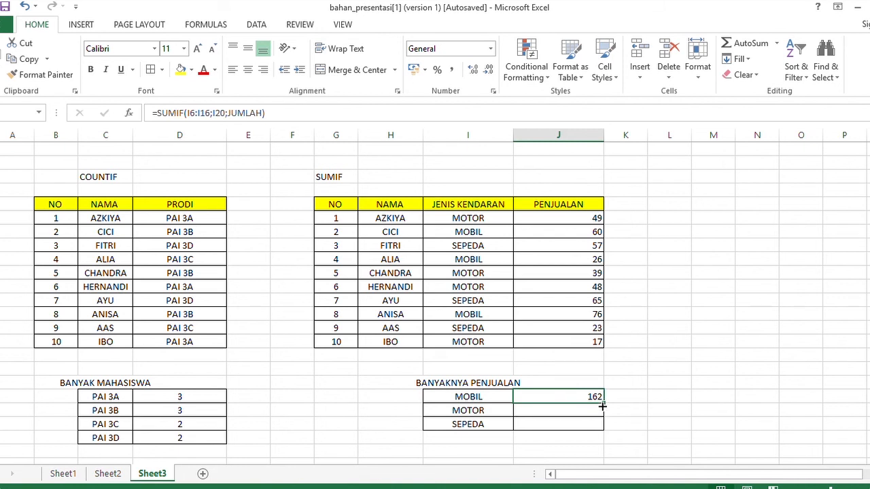
drag(602, 405, 604, 428)
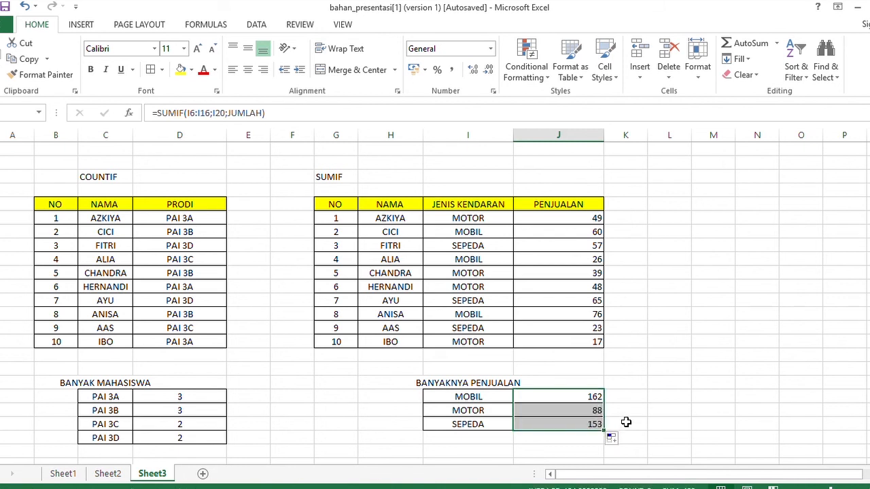
click(626, 422)
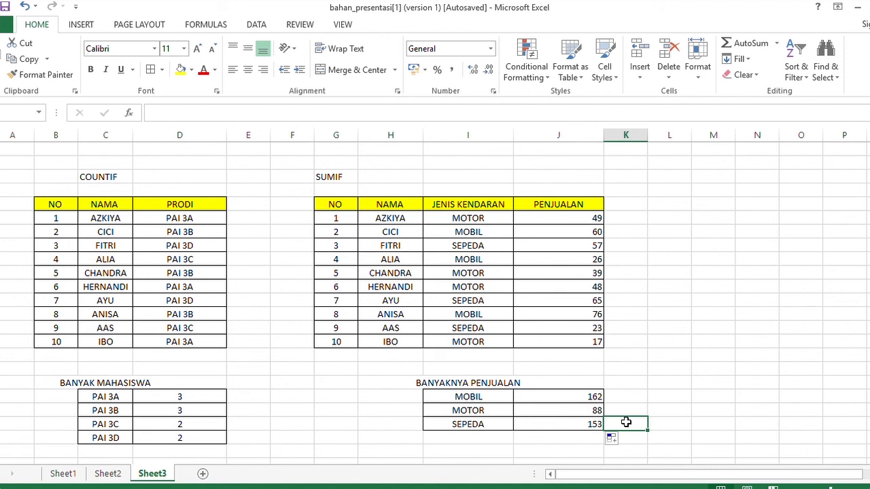